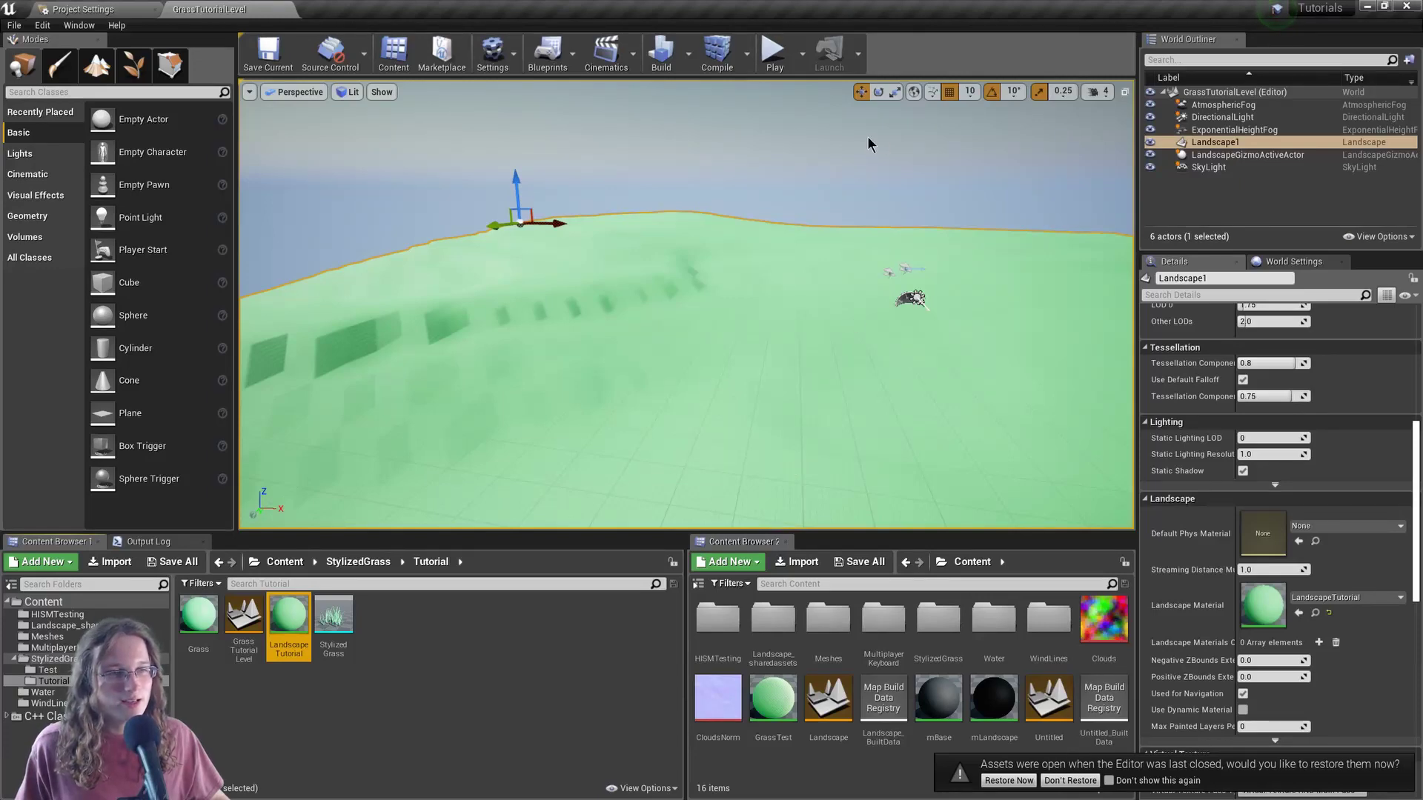
# Switch to Blender to look at the grass clump model, and return to Unreal Editor to check the StylizedGrass mesh.
pyautogui.press('super')
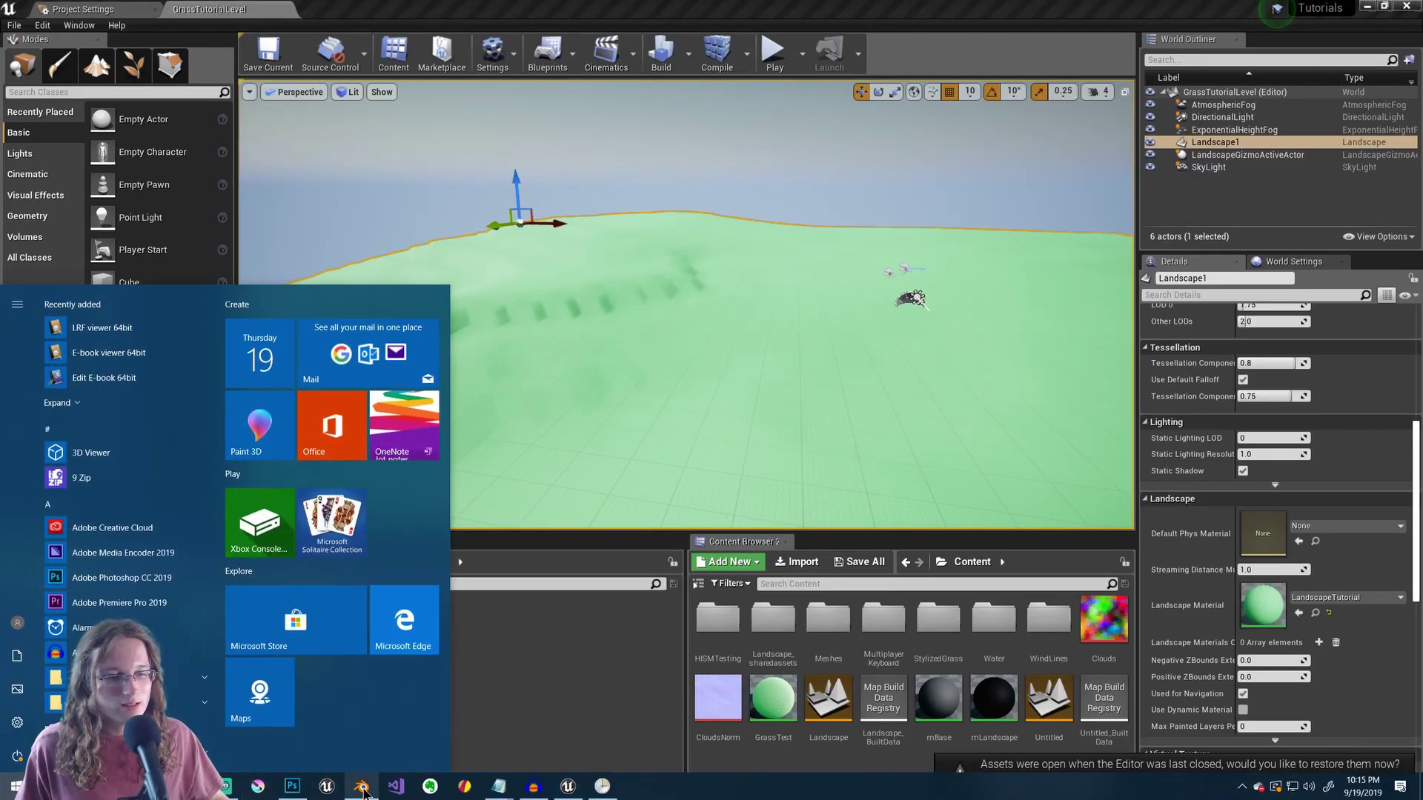
pyautogui.click(363, 788)
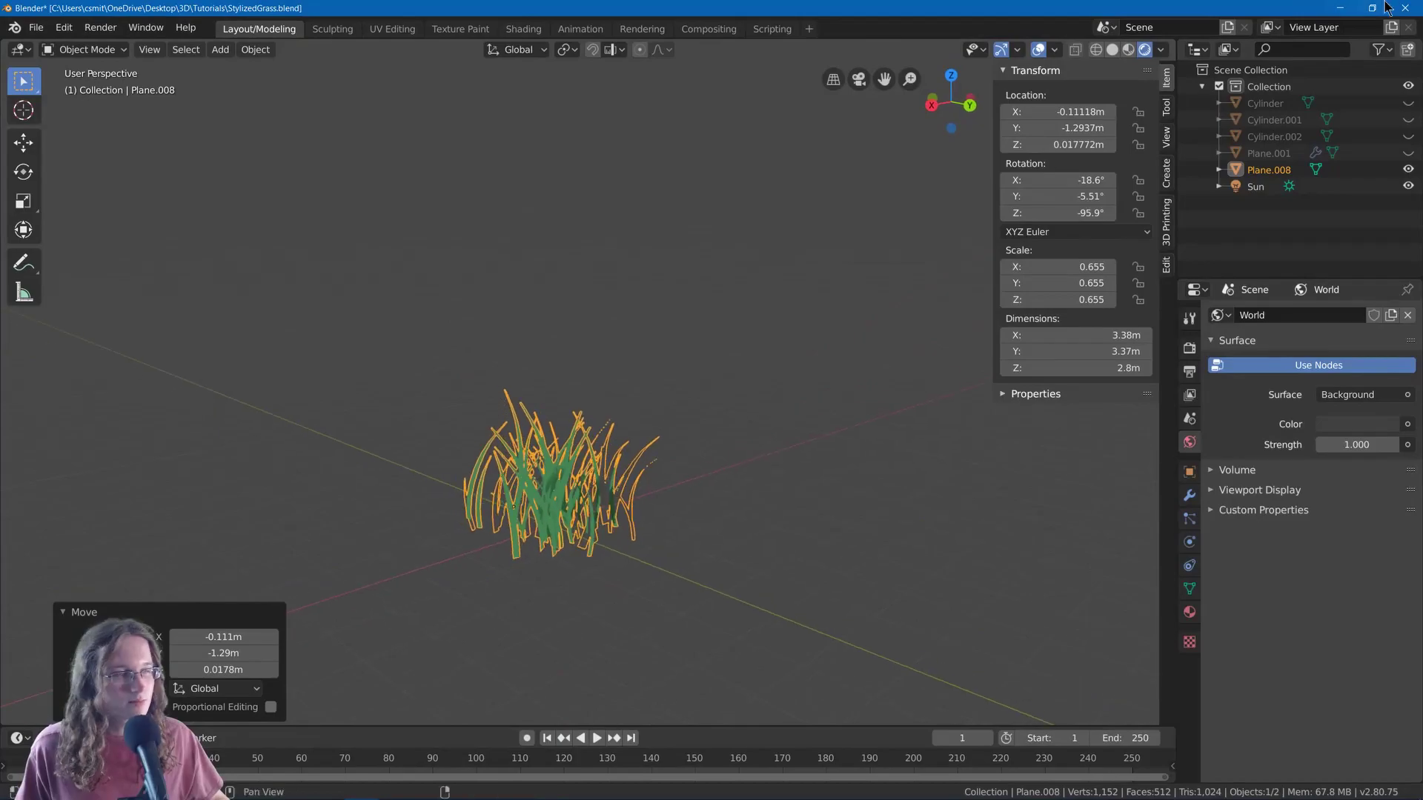
pyautogui.click(1347, 8)
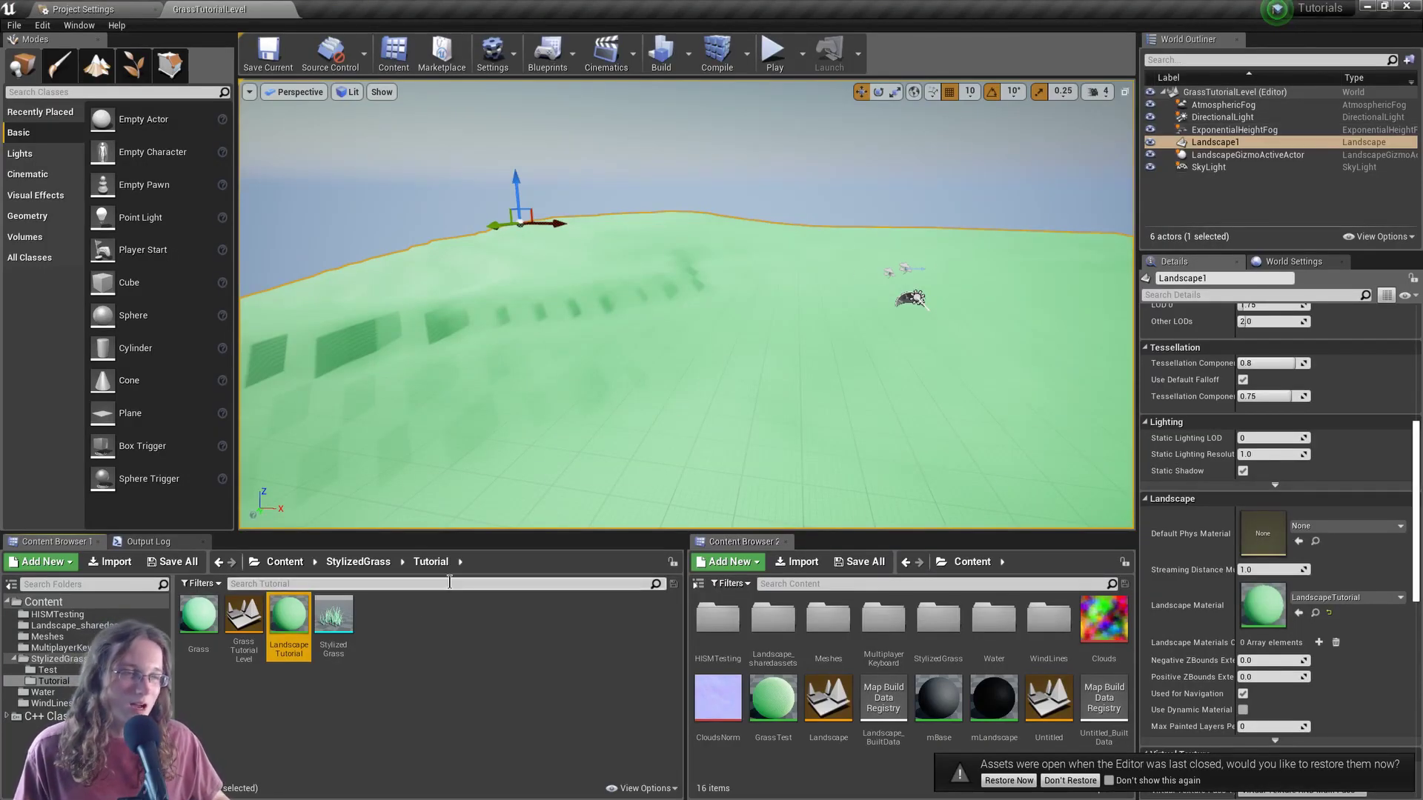
pyautogui.moveTo(326, 639)
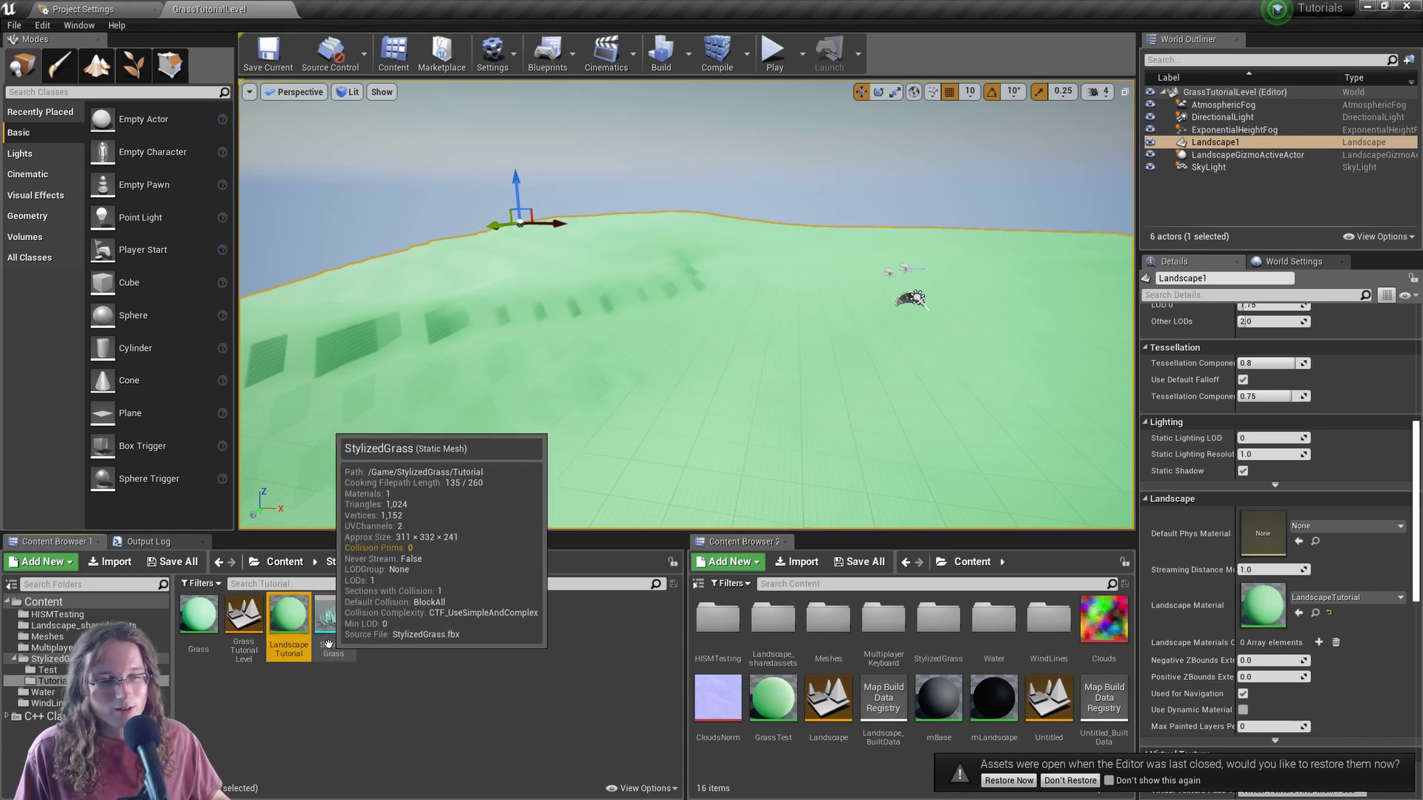
# Inspect the LandscapeTutorial material graph, close it, and look over the green landscape in the level.
pyautogui.doubleClick(289, 618)
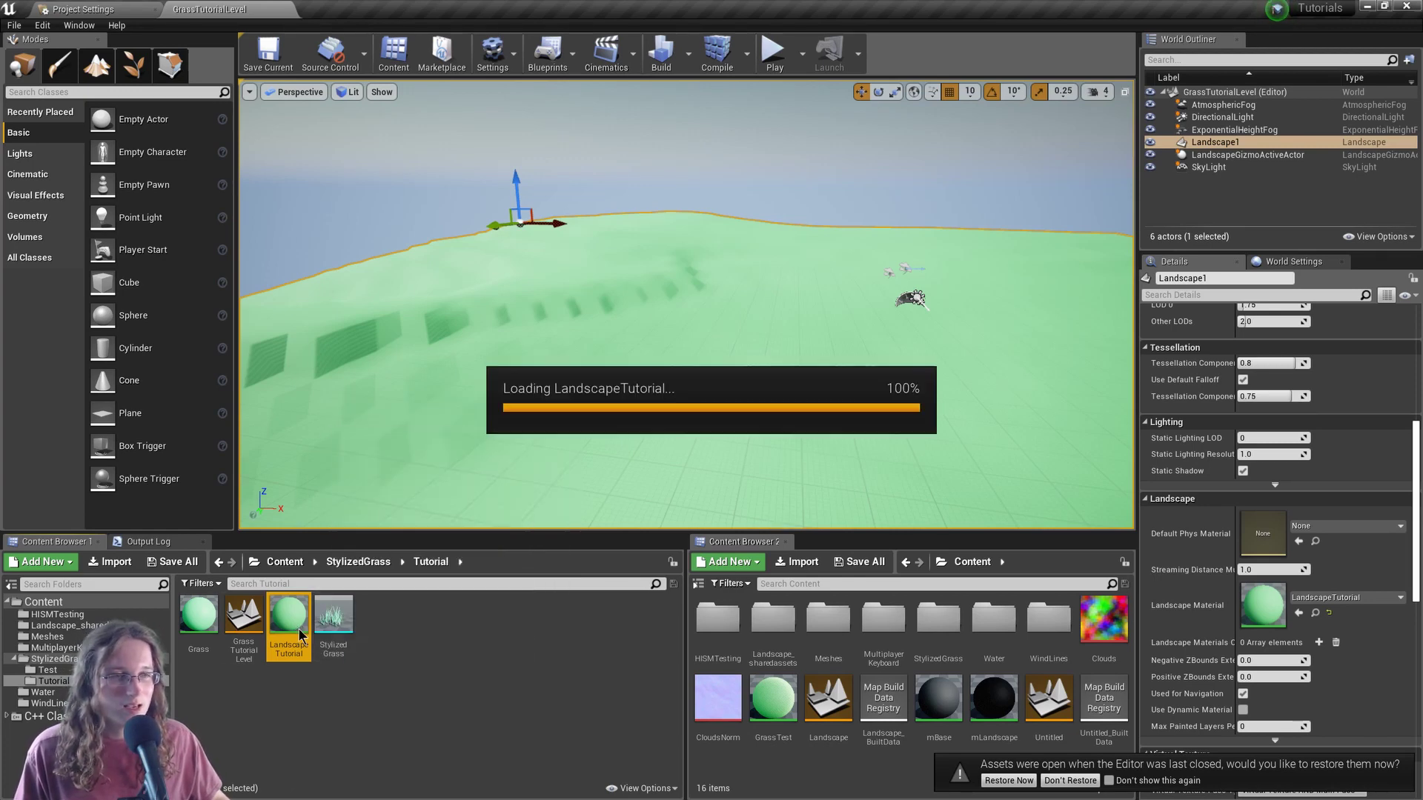
pyautogui.click(155, 21)
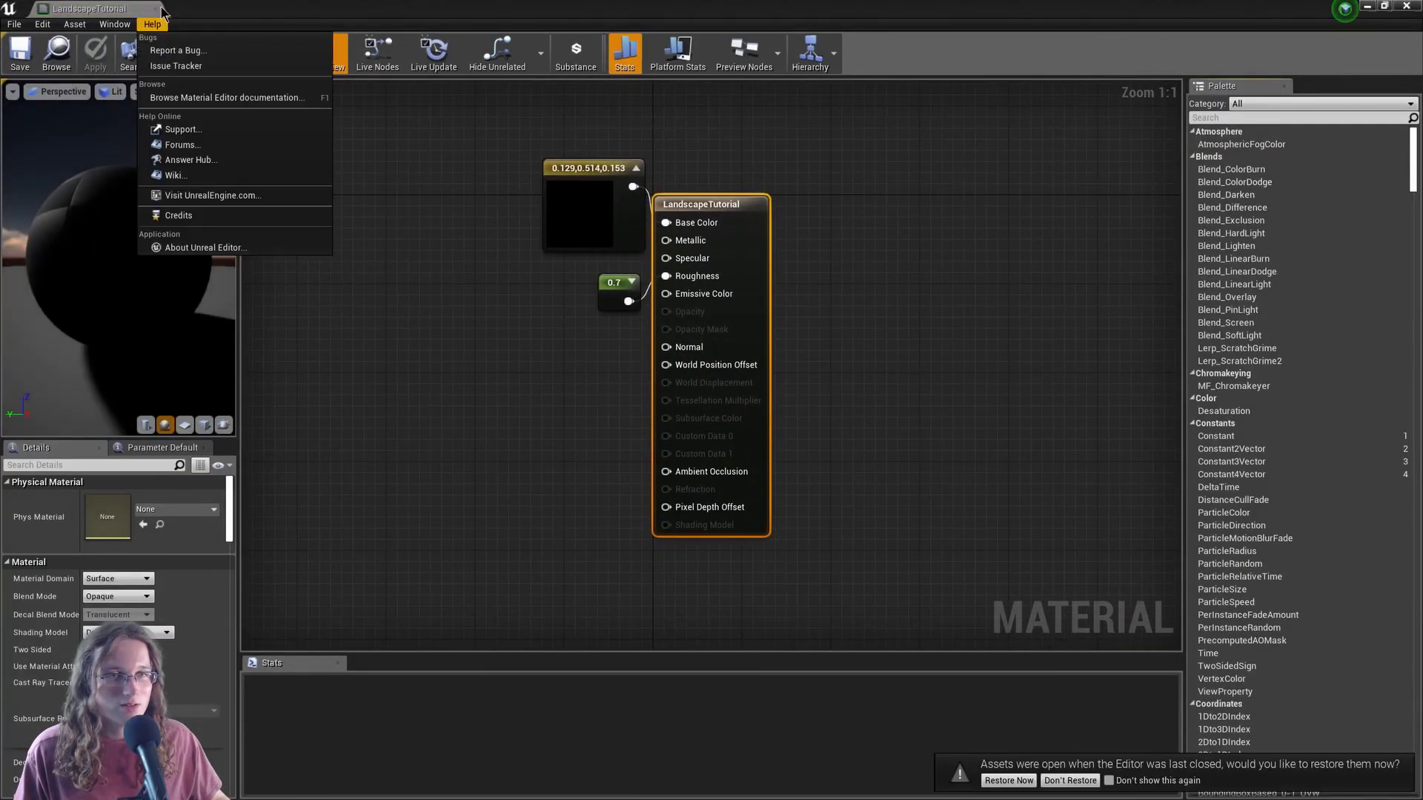
pyautogui.click(159, 9)
pyautogui.moveTo(193, 643)
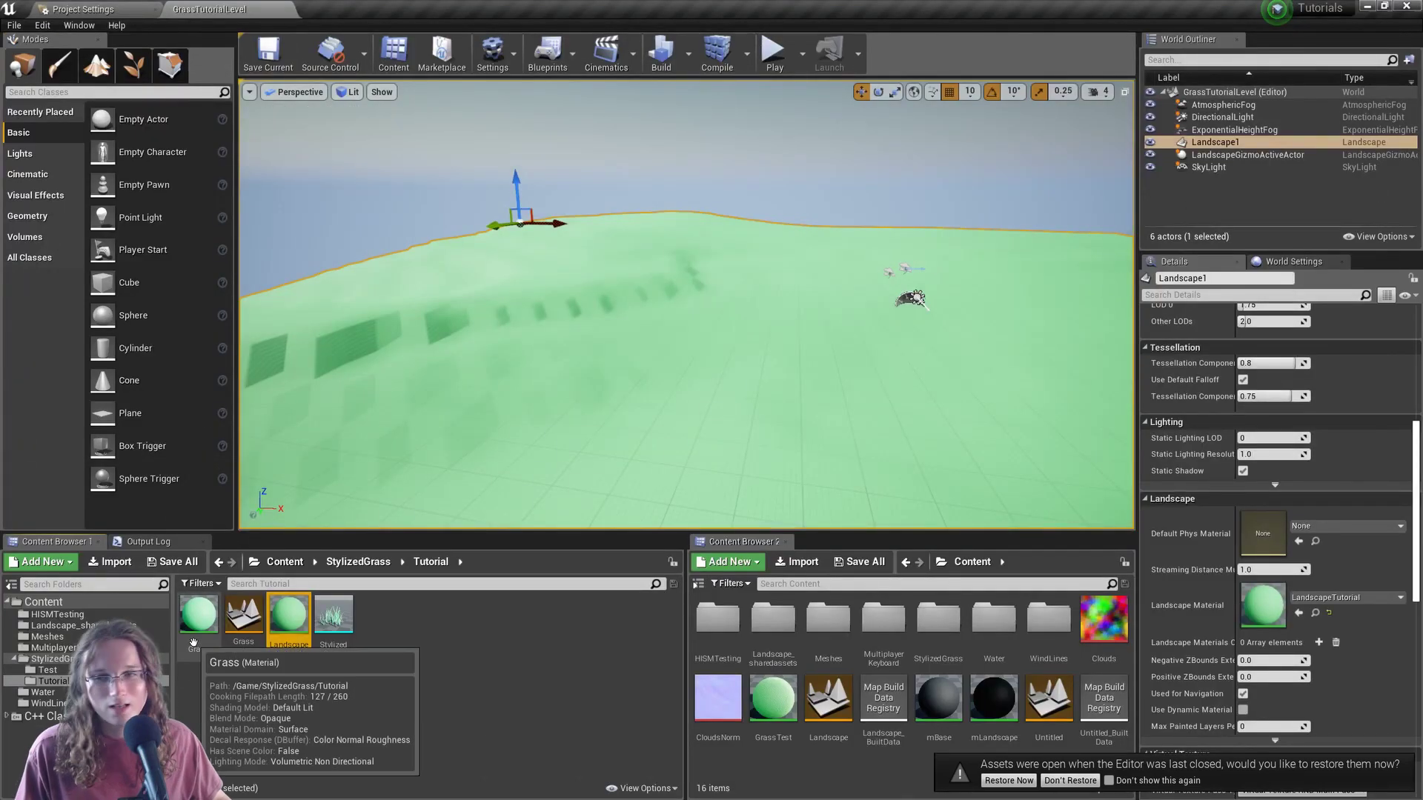
pyautogui.moveTo(528, 321); pyautogui.dragTo(572, 337, button='right')
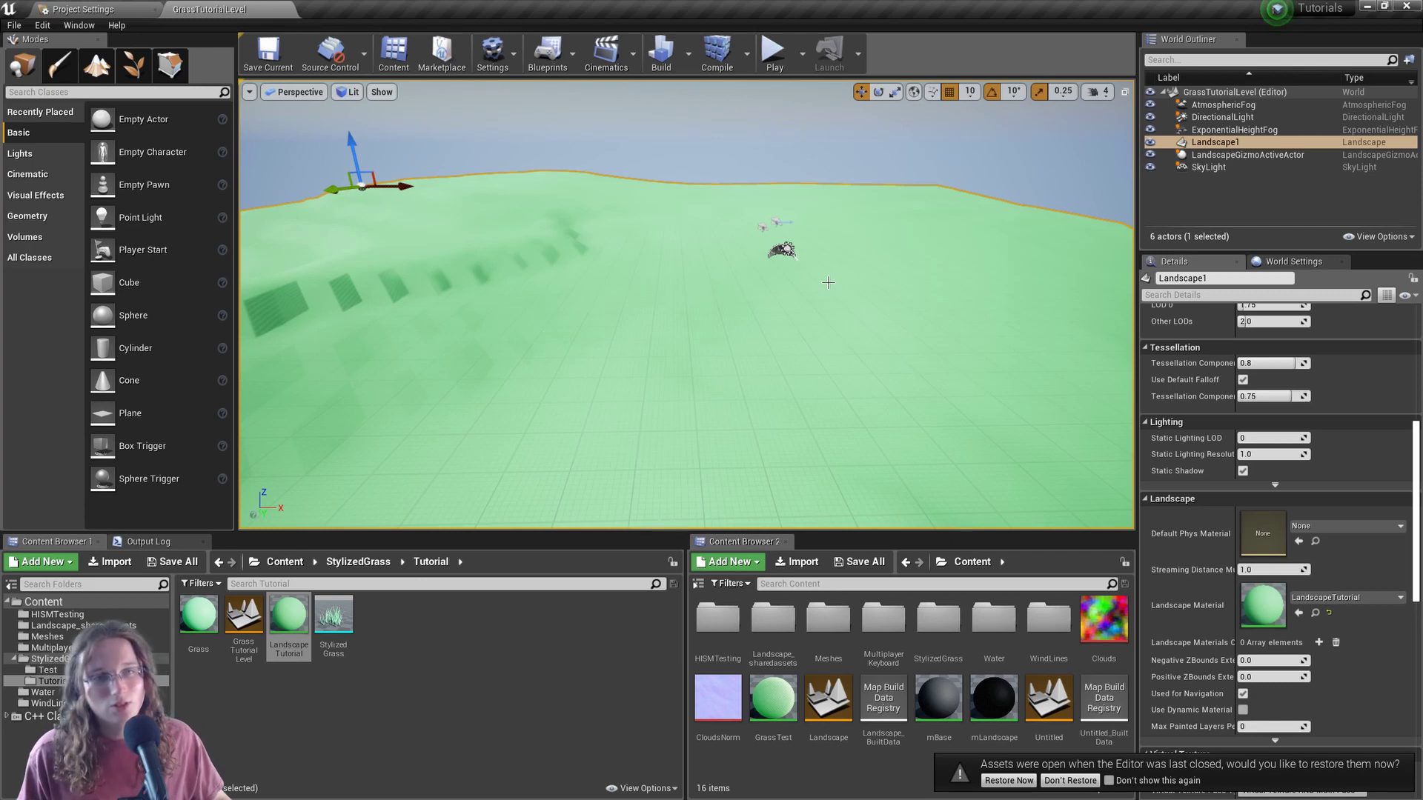
pyautogui.moveTo(727, 262)
pyautogui.mouseDown(button='right')
pyautogui.moveTo(852, 259)
pyautogui.moveTo(717, 260)
pyautogui.mouseUp(button='right')
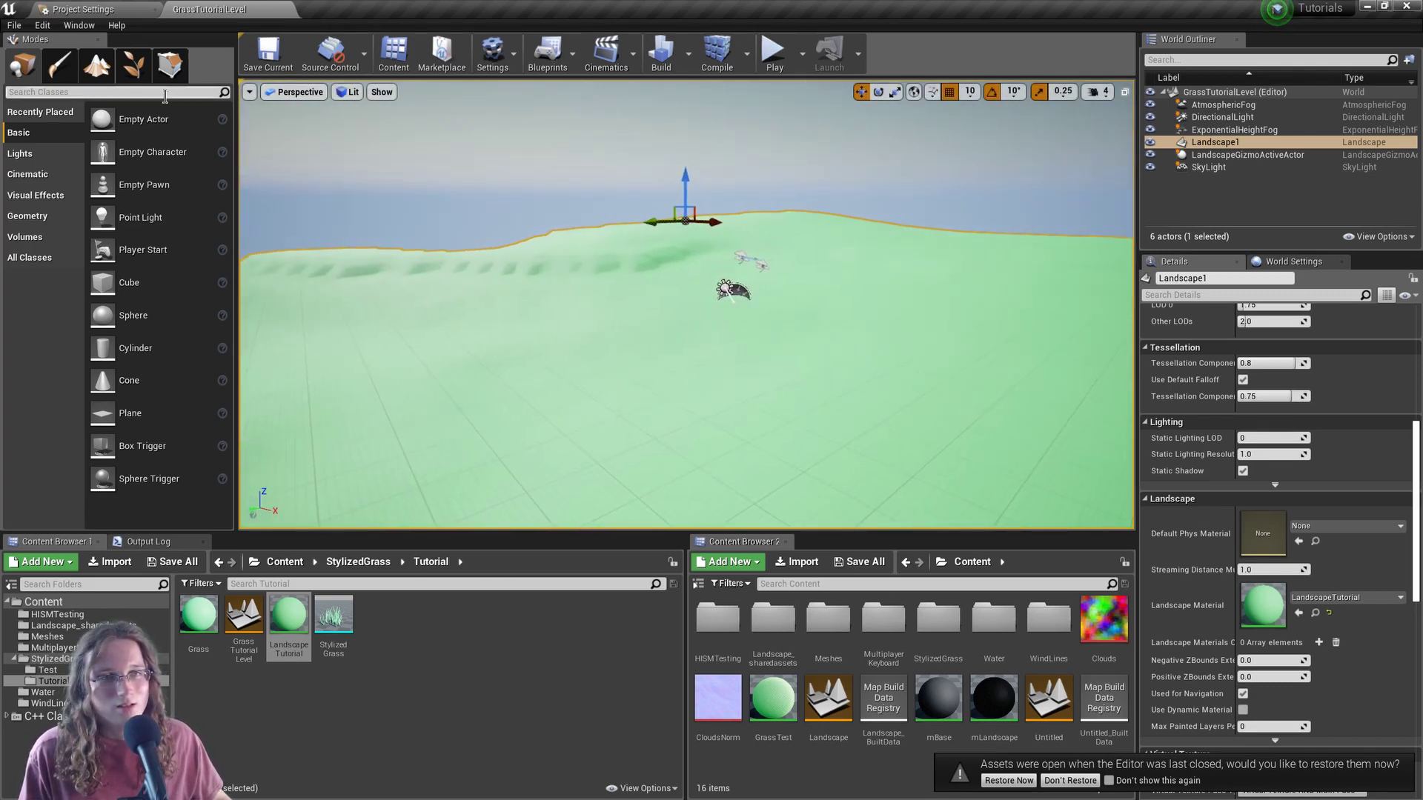
# Try painting a strip of the StylizedGrass mesh across the landscape as a foliage type, and undo the stroke.
pyautogui.click(134, 66)
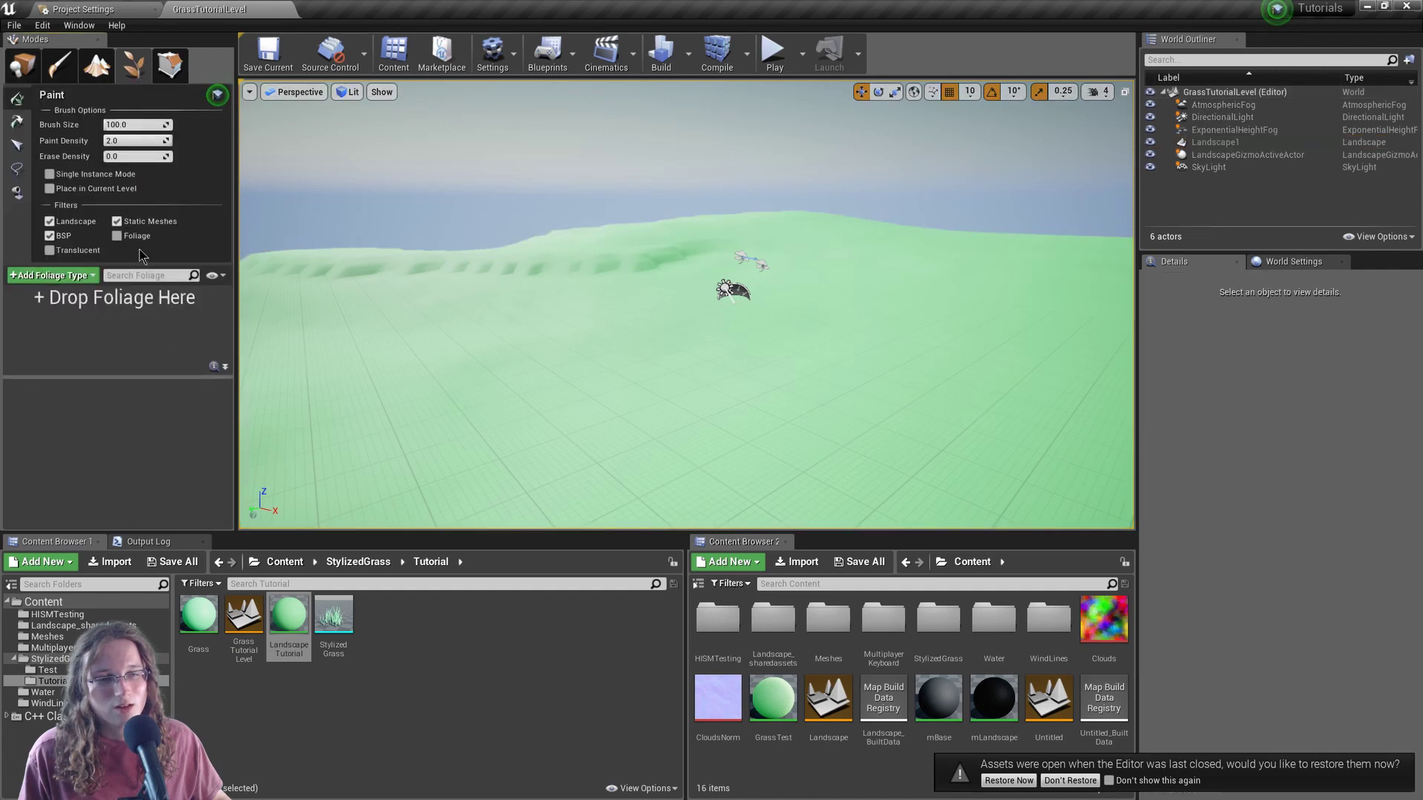
pyautogui.moveTo(336, 655); pyautogui.dragTo(151, 330)
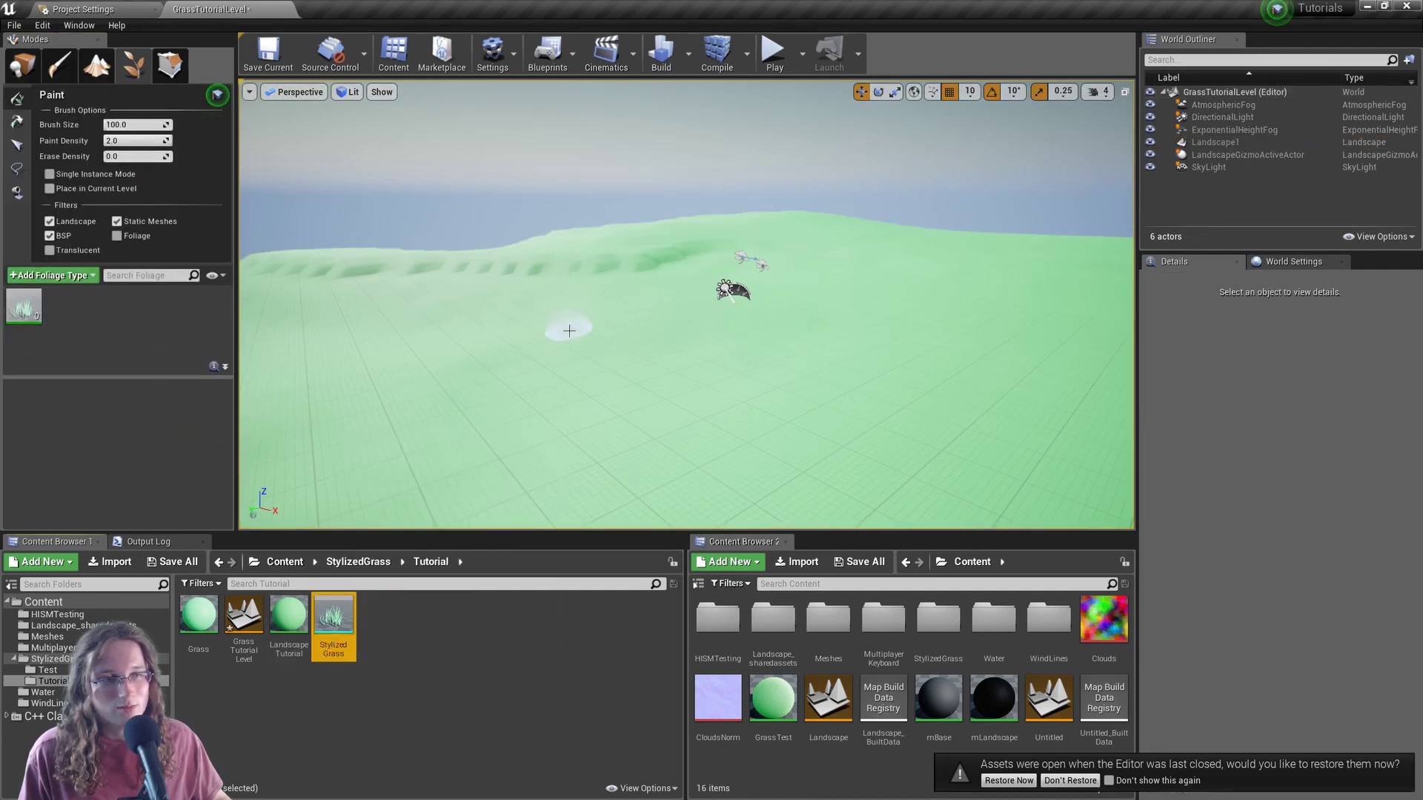
pyautogui.moveTo(569, 330)
pyautogui.mouseDown()
pyautogui.moveTo(685, 387)
pyautogui.moveTo(917, 406)
pyautogui.mouseUp()
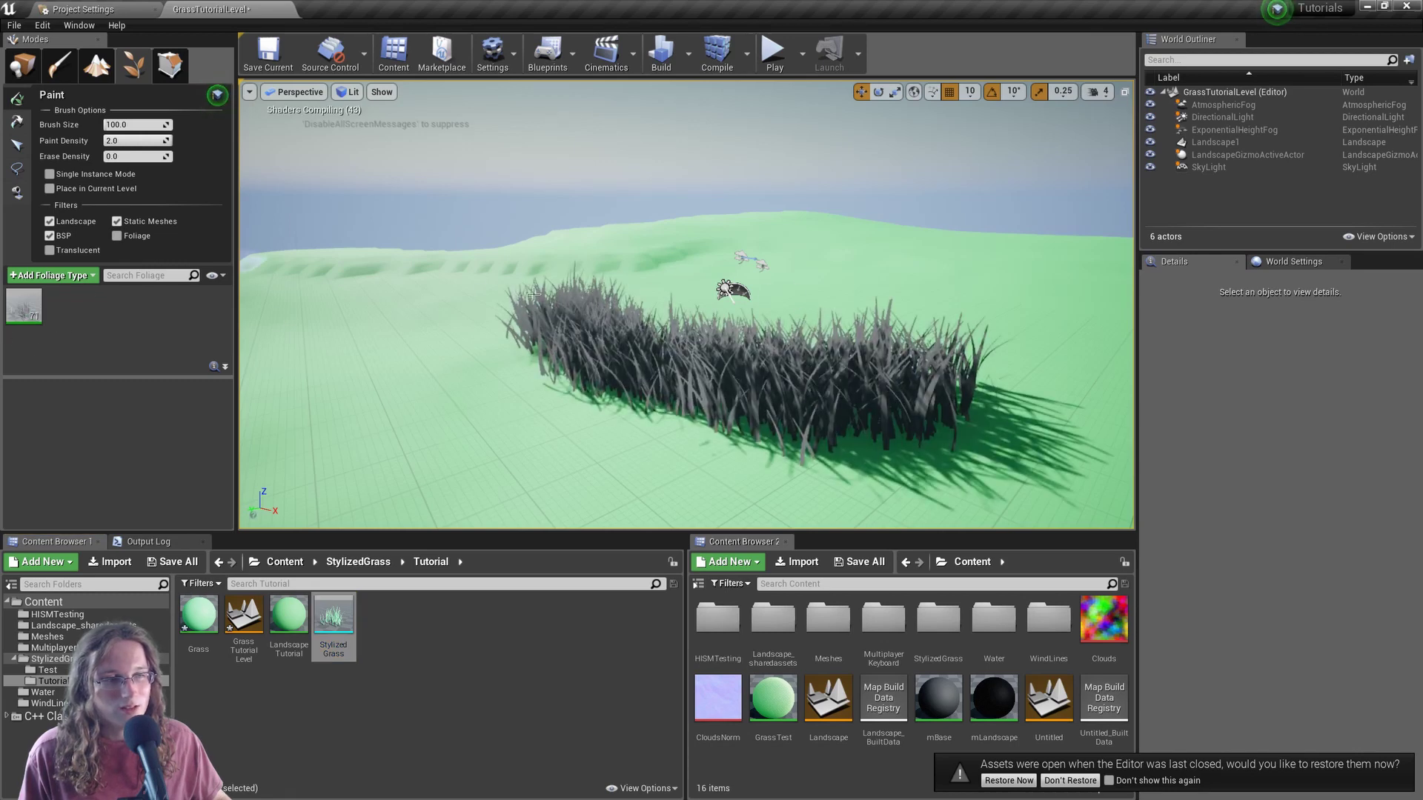
pyautogui.moveTo(583, 294); pyautogui.dragTo(585, 342, button='right')
pyautogui.hotkey('ctrl', 'z')
# Set the StylizedGrass foliage density to 10 and paint another stroke of grass on the landscape.
pyautogui.click(19, 322)
pyautogui.click(18, 323)
pyautogui.scroll(-3, 111, 445)
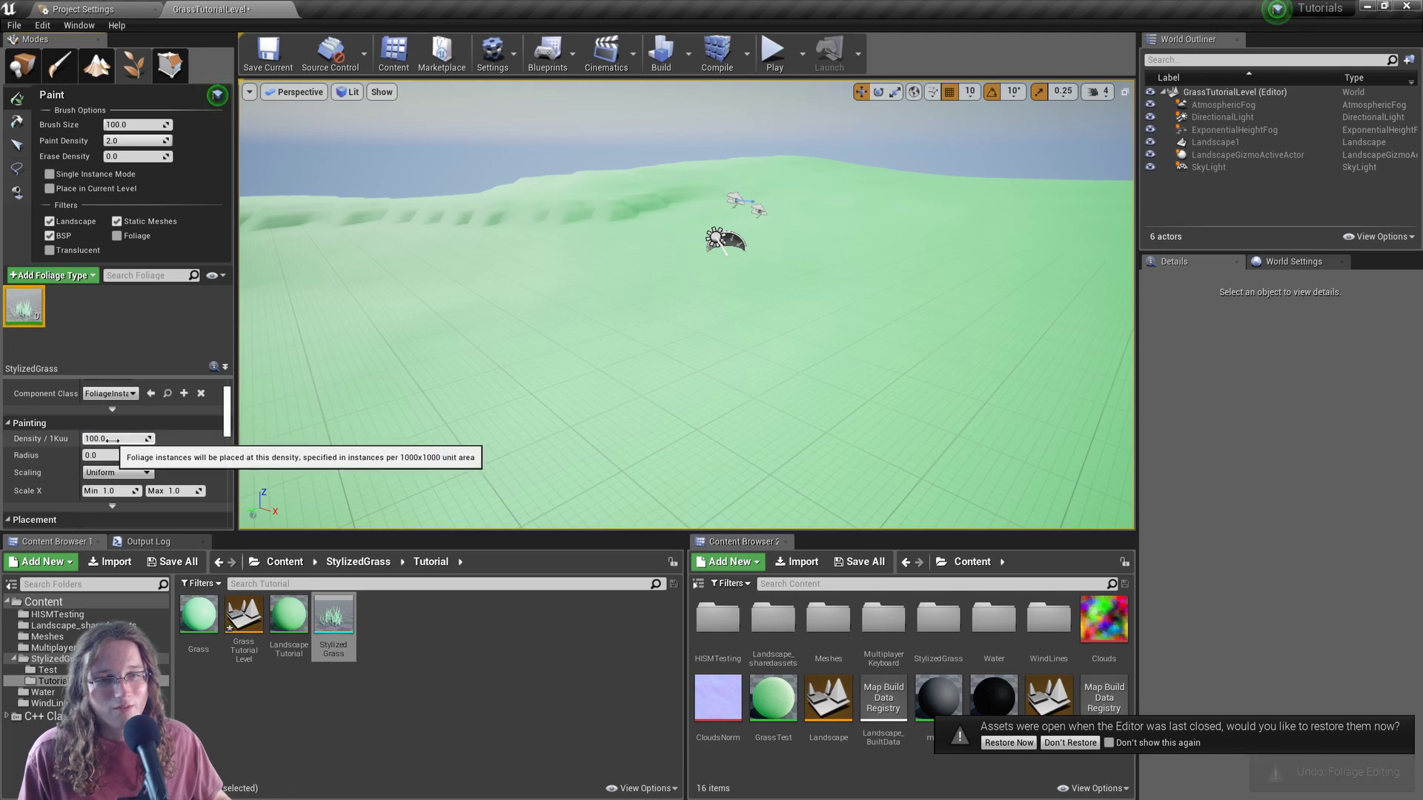
pyautogui.moveTo(112, 439); pyautogui.dragTo(74, 439)
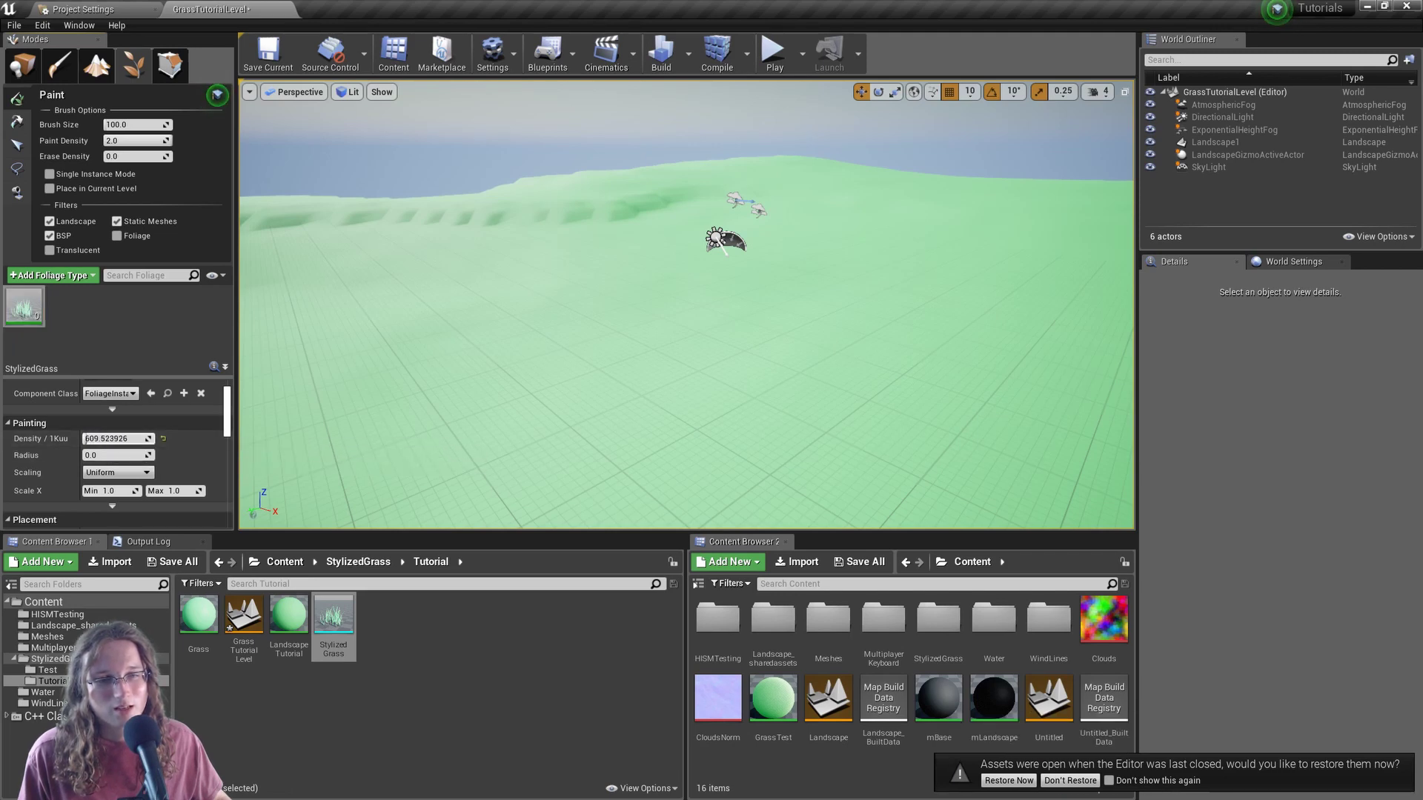
pyautogui.click(111, 438)
pyautogui.write('10')
pyautogui.moveTo(595, 244)
pyautogui.mouseDown()
pyautogui.moveTo(610, 229)
pyautogui.moveTo(705, 370)
pyautogui.moveTo(803, 286)
pyautogui.mouseUp()
pyautogui.moveTo(923, 253)
pyautogui.mouseDown(button='right')
pyautogui.moveTo(837, 270)
pyautogui.moveTo(748, 248)
pyautogui.mouseUp(button='right')
pyautogui.press('d')
pyautogui.press('w')
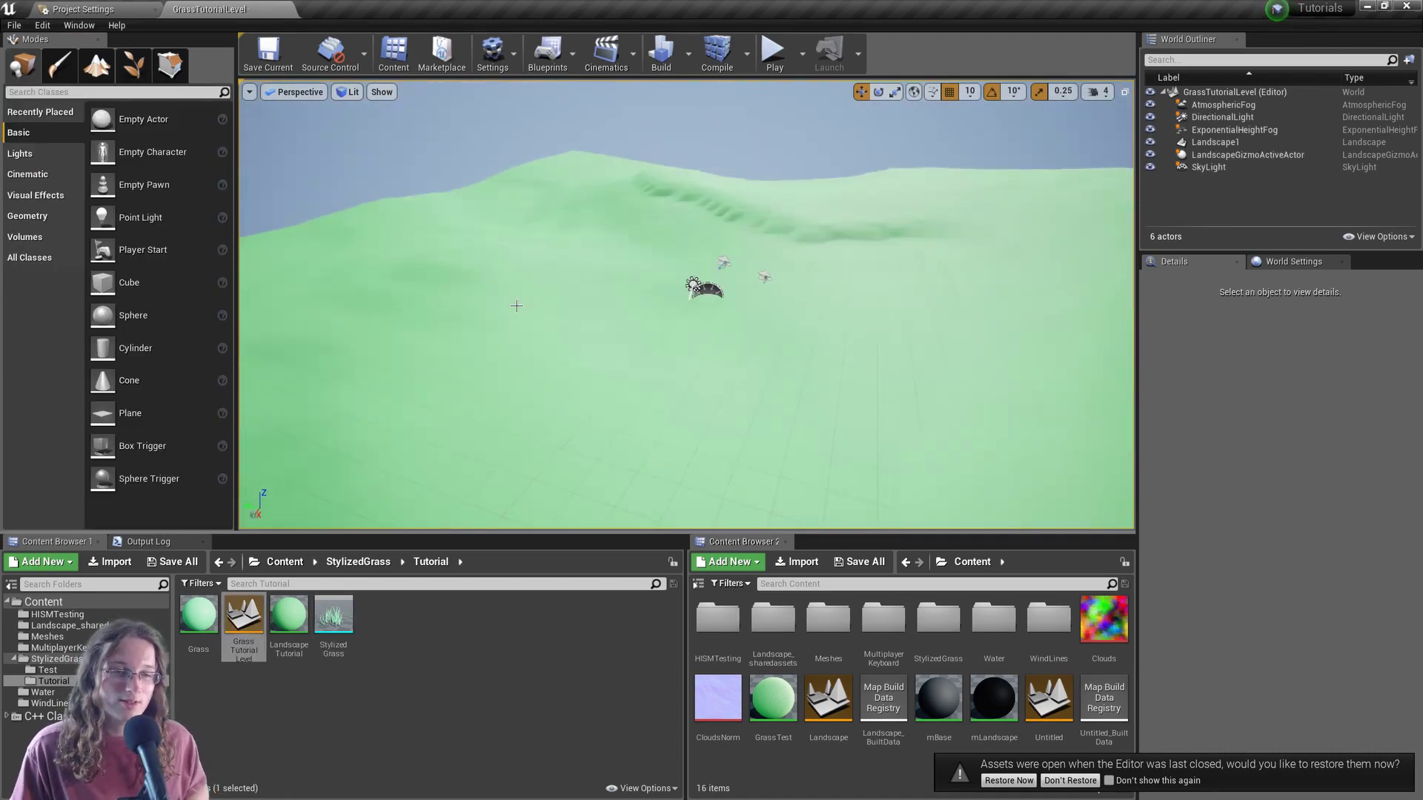
# Create a Landscape Grass Type asset named GrassTutorial in the Tutorial folder.
pyautogui.rightClick(382, 637)
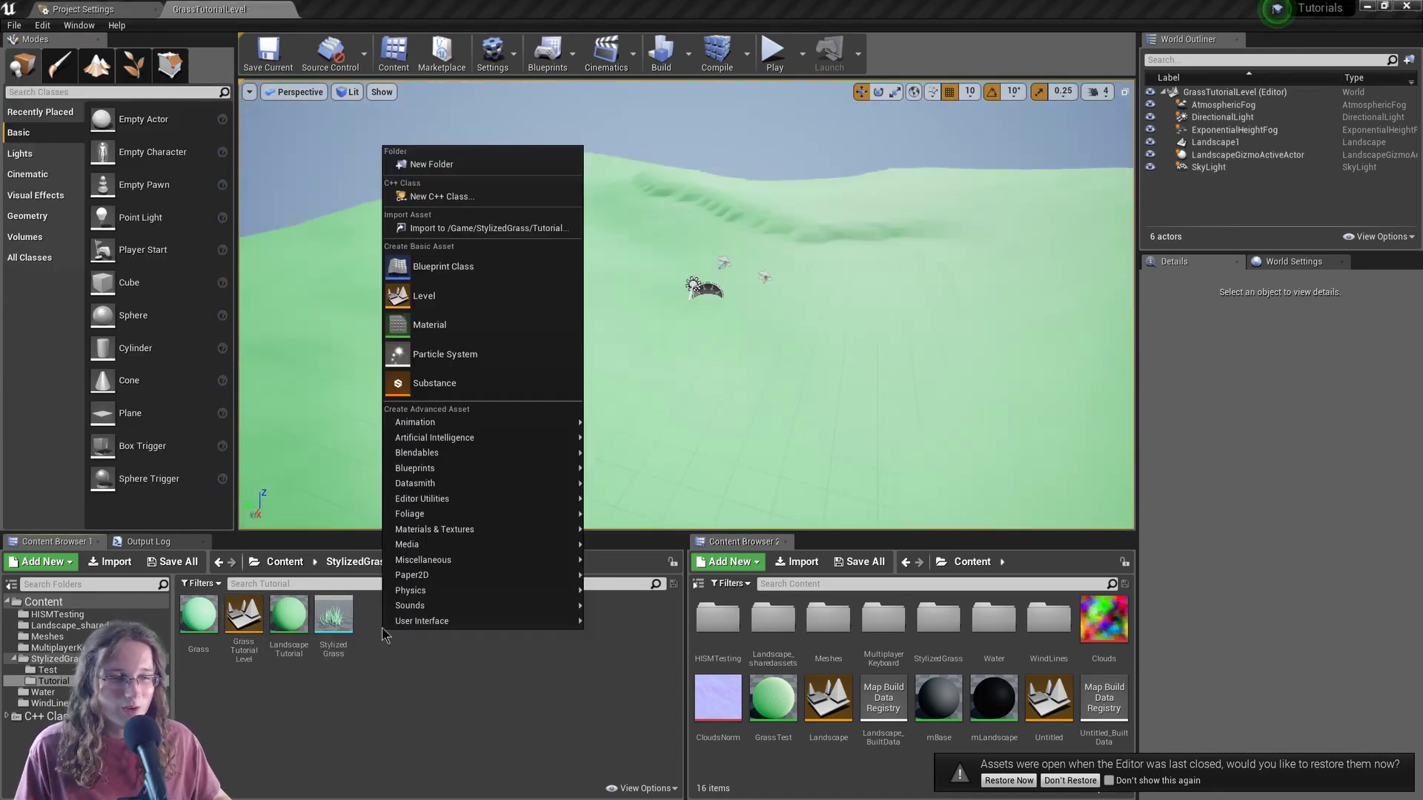
pyautogui.moveTo(495, 512)
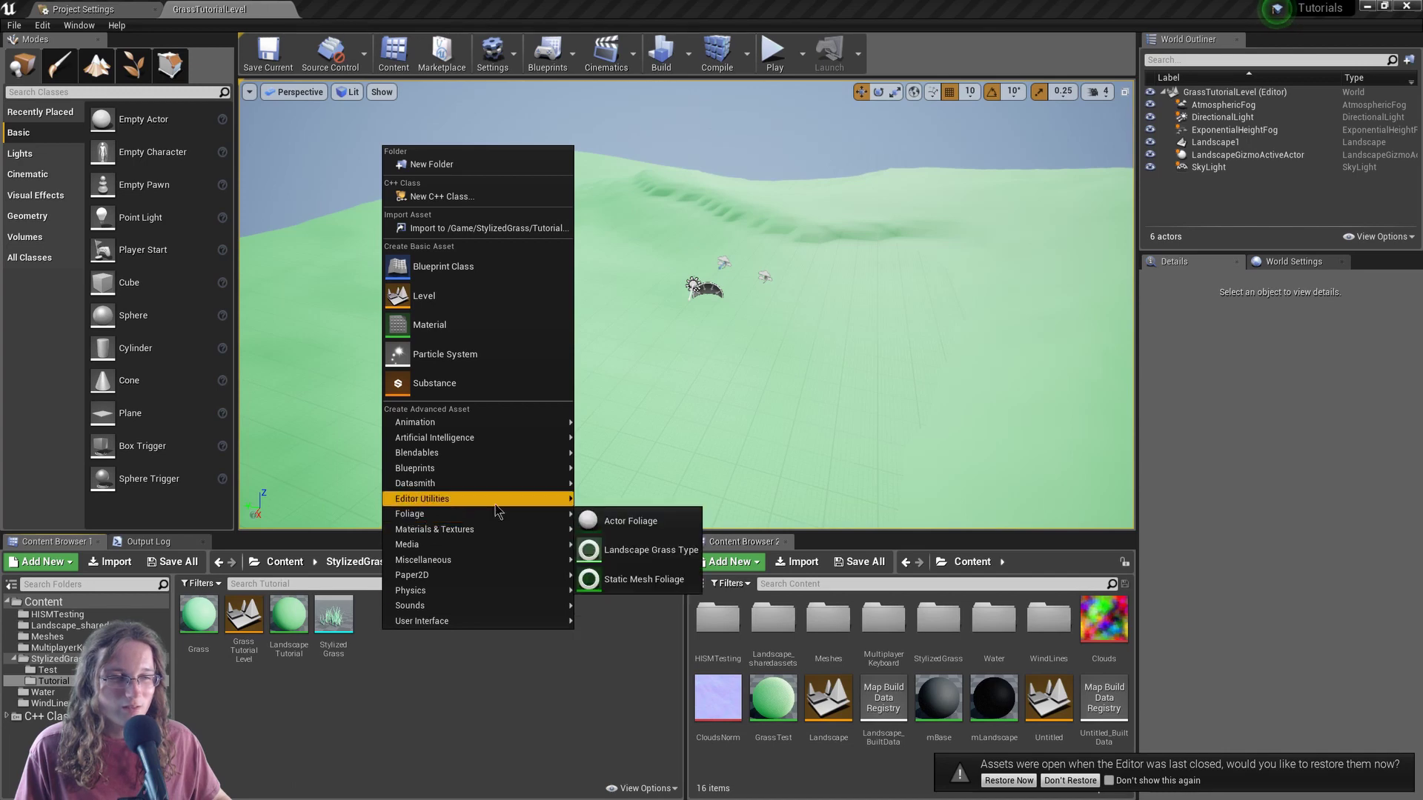
pyautogui.click(664, 556)
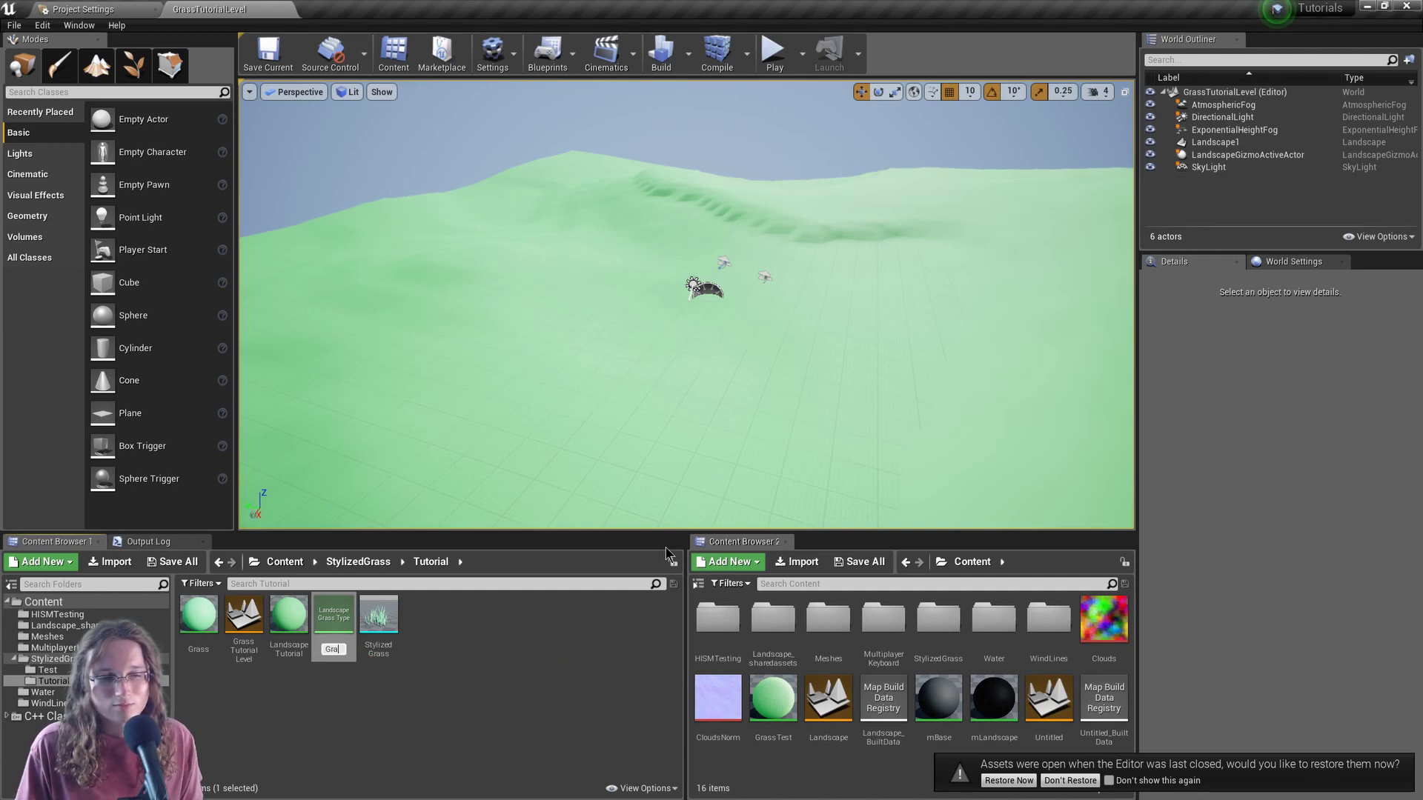
pyautogui.write('GrassTutorial')
pyautogui.press('Return')
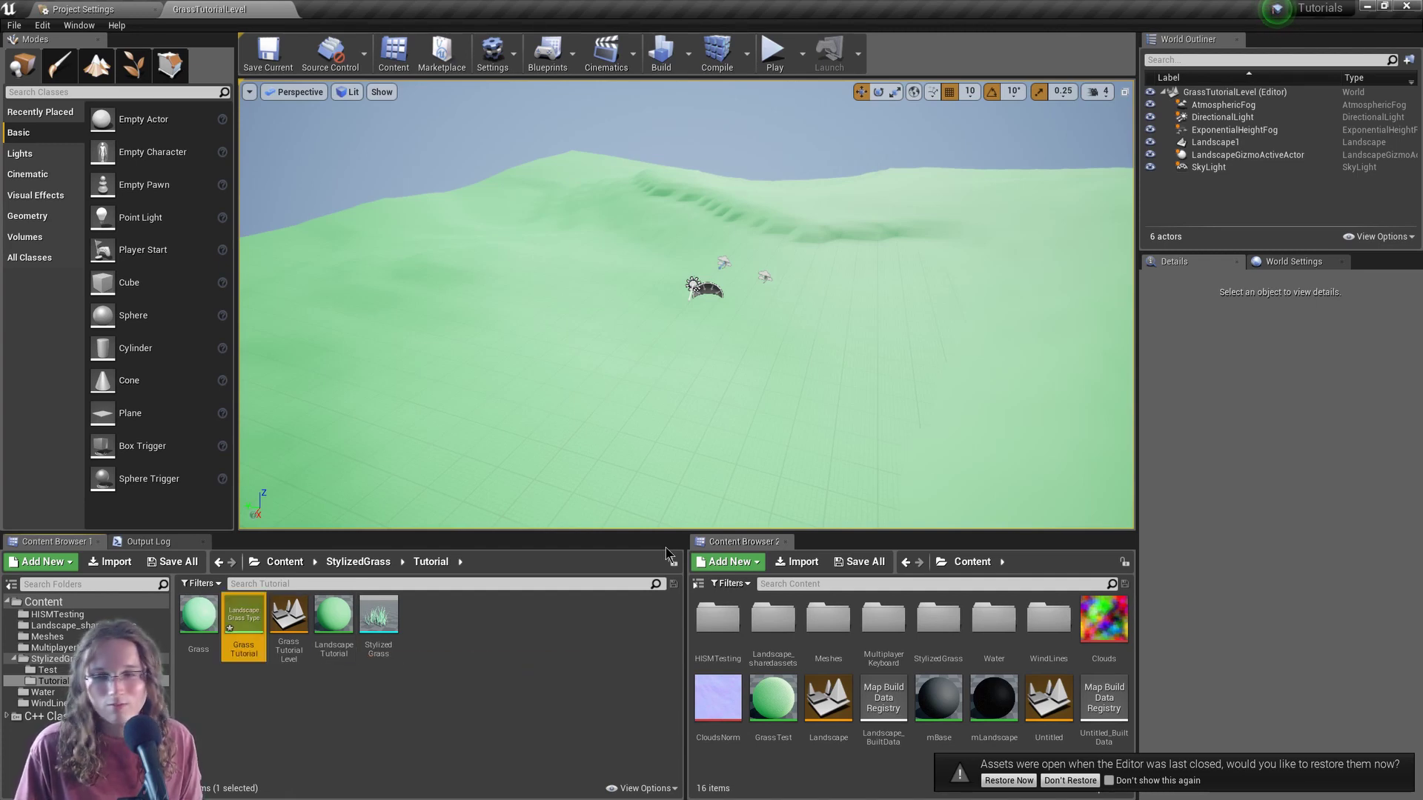
# Add one grass variety to the GrassTutorial asset with StylizedGrass as its grass mesh, and save the asset.
pyautogui.doubleClick(252, 630)
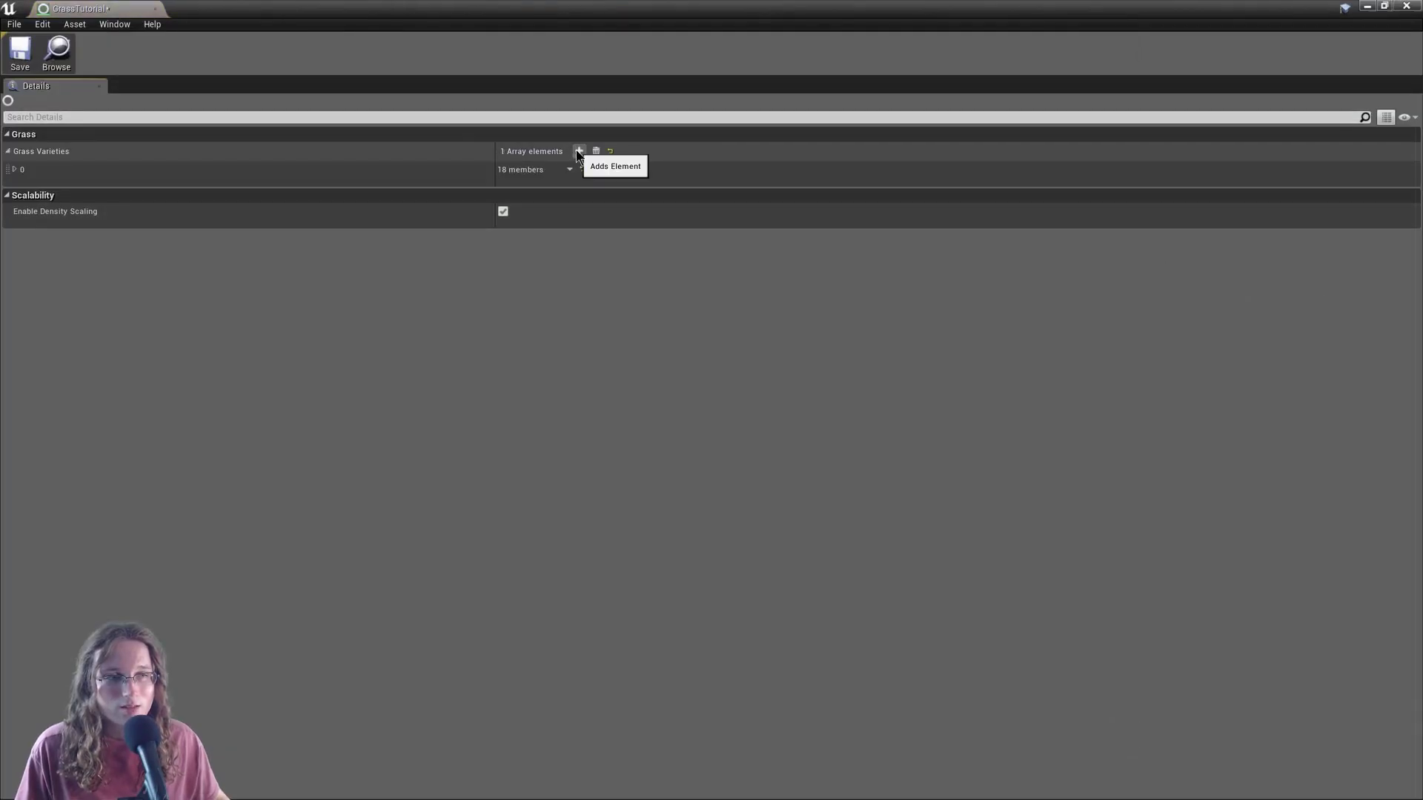
pyautogui.click(15, 169)
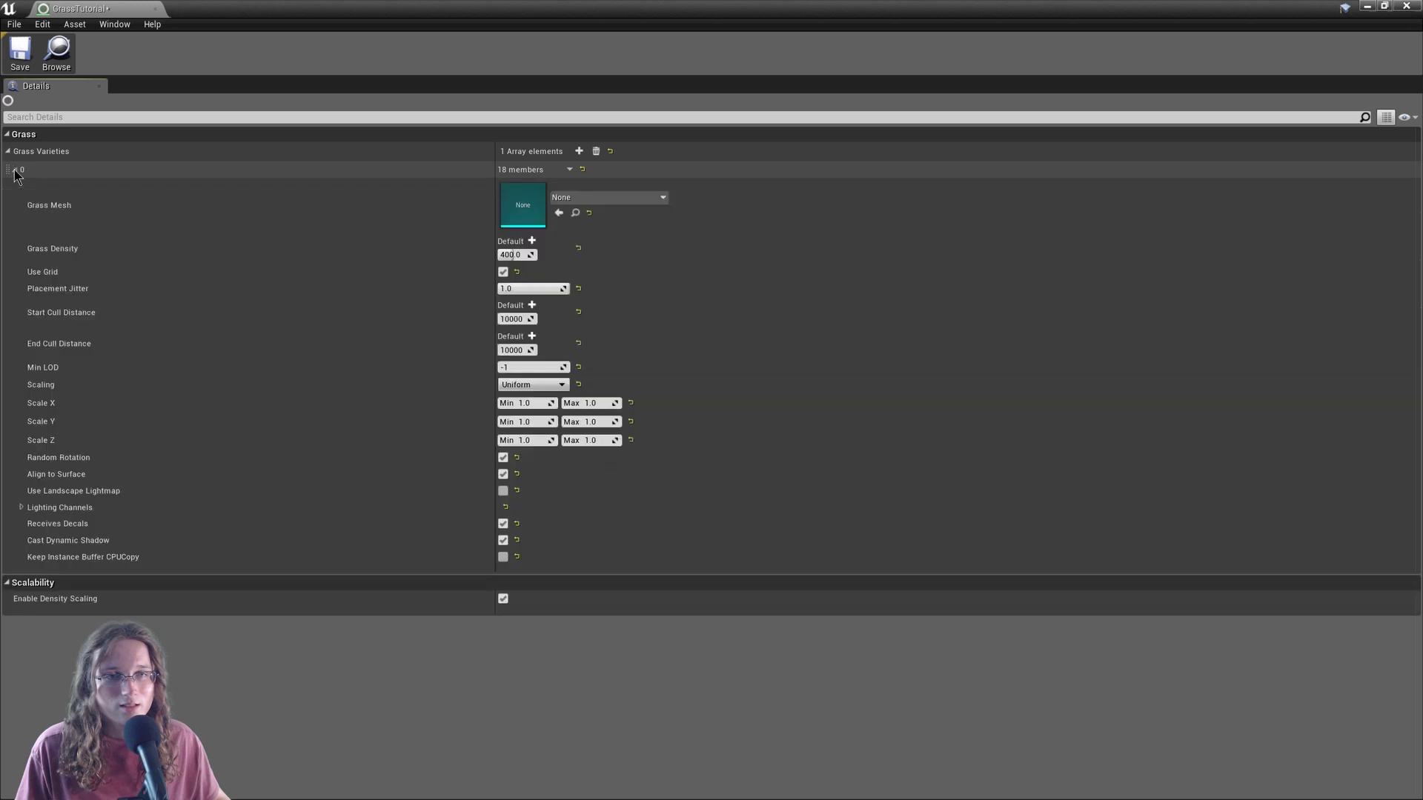
pyautogui.click(583, 200)
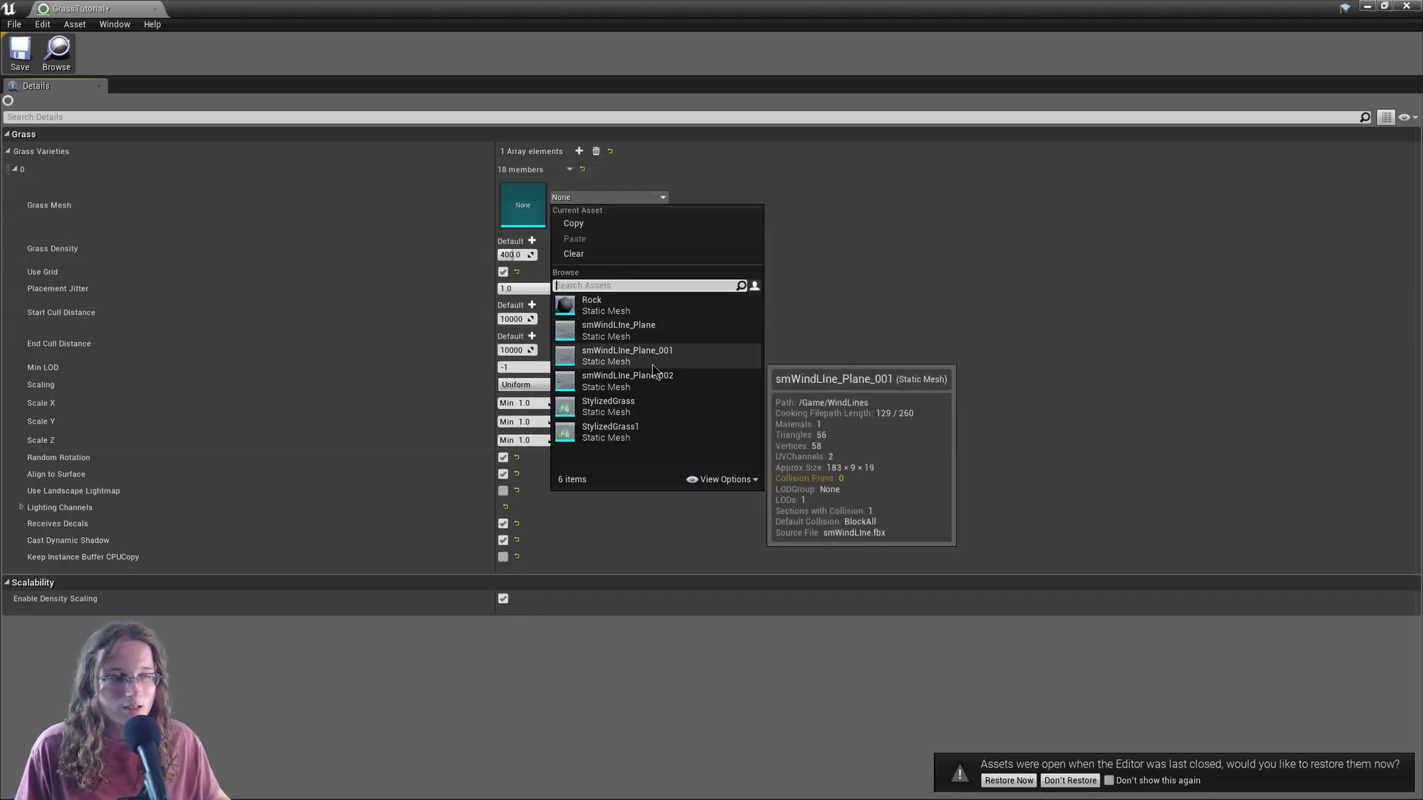
pyautogui.click(641, 406)
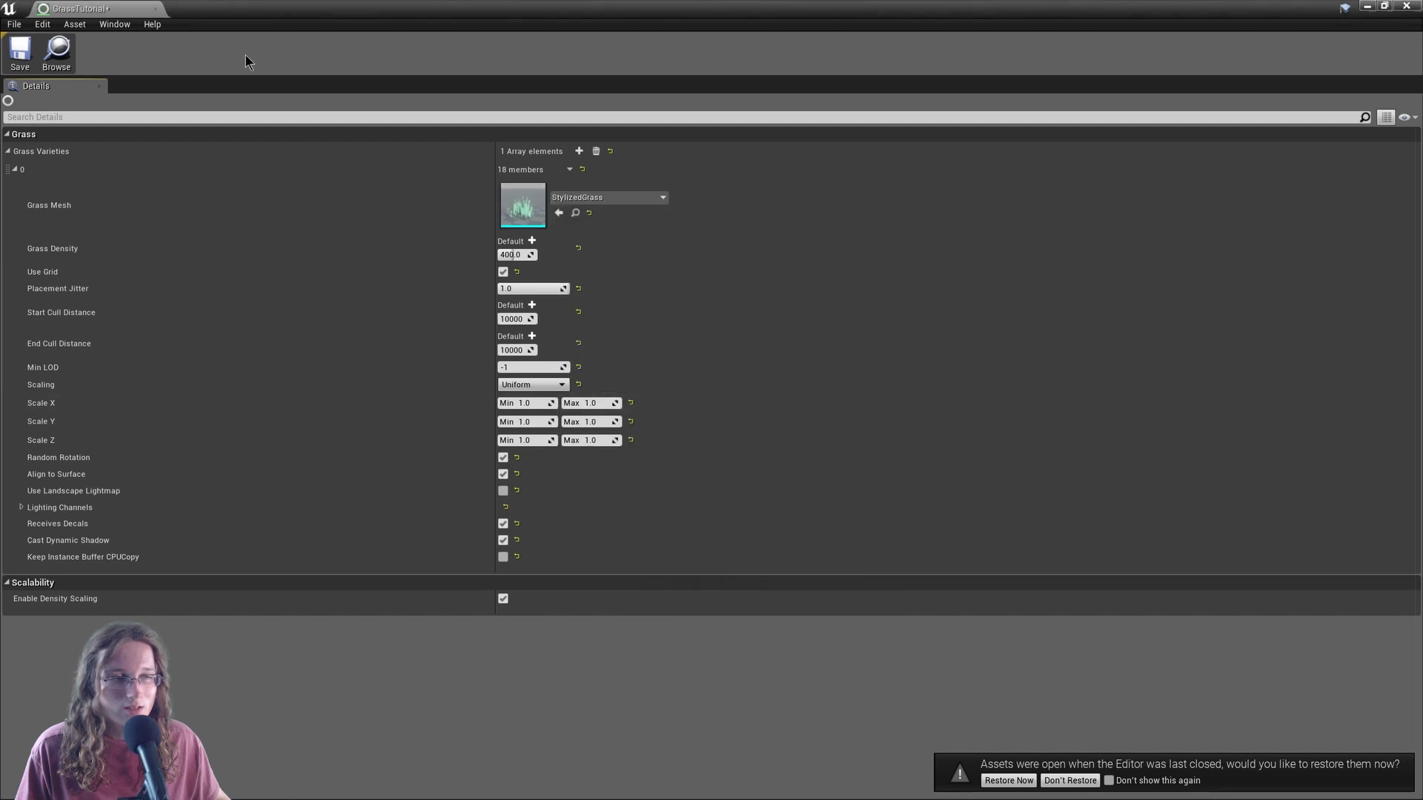
pyautogui.click(29, 65)
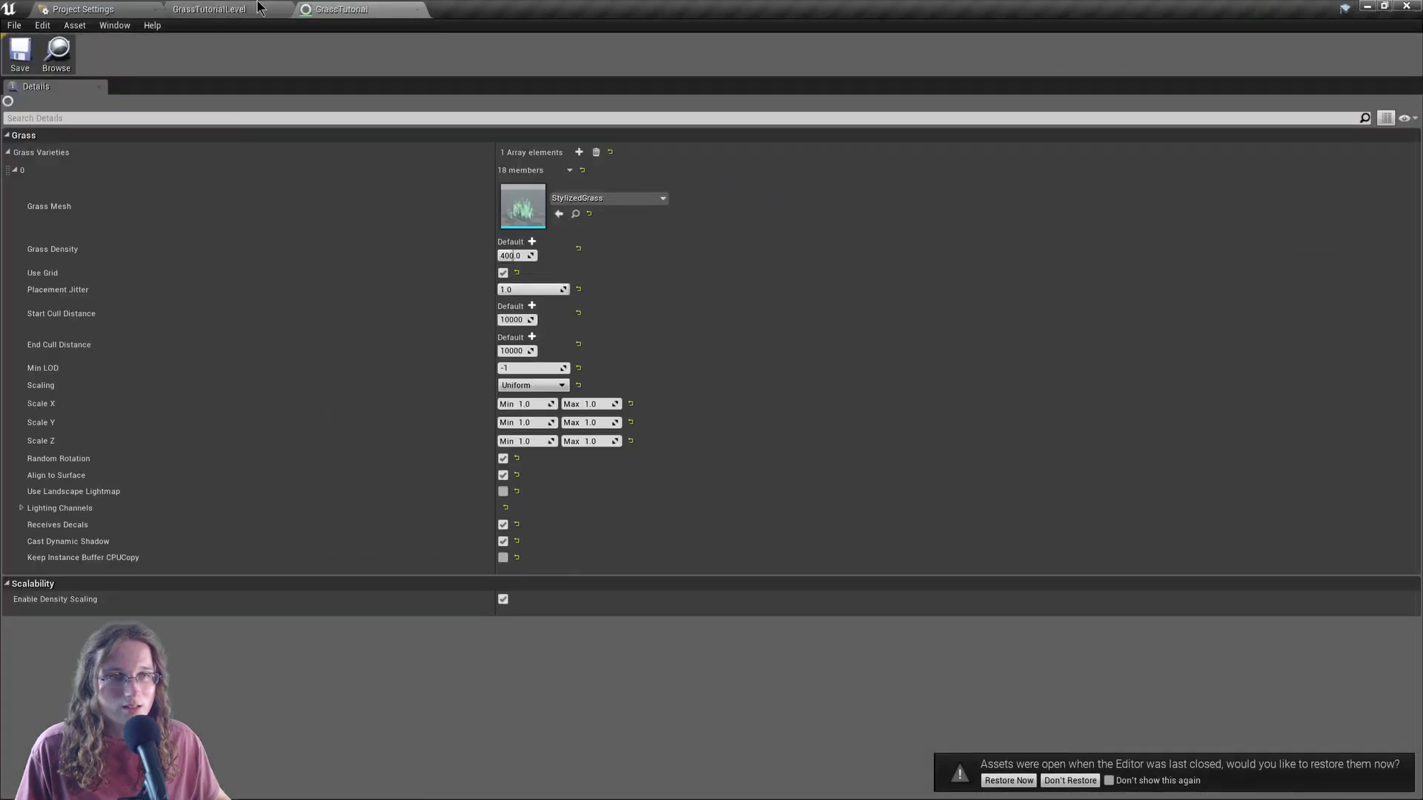
# Add a LandscapeLayerBlend node to the LandscapeTutorial material graph.
pyautogui.click(260, 9)
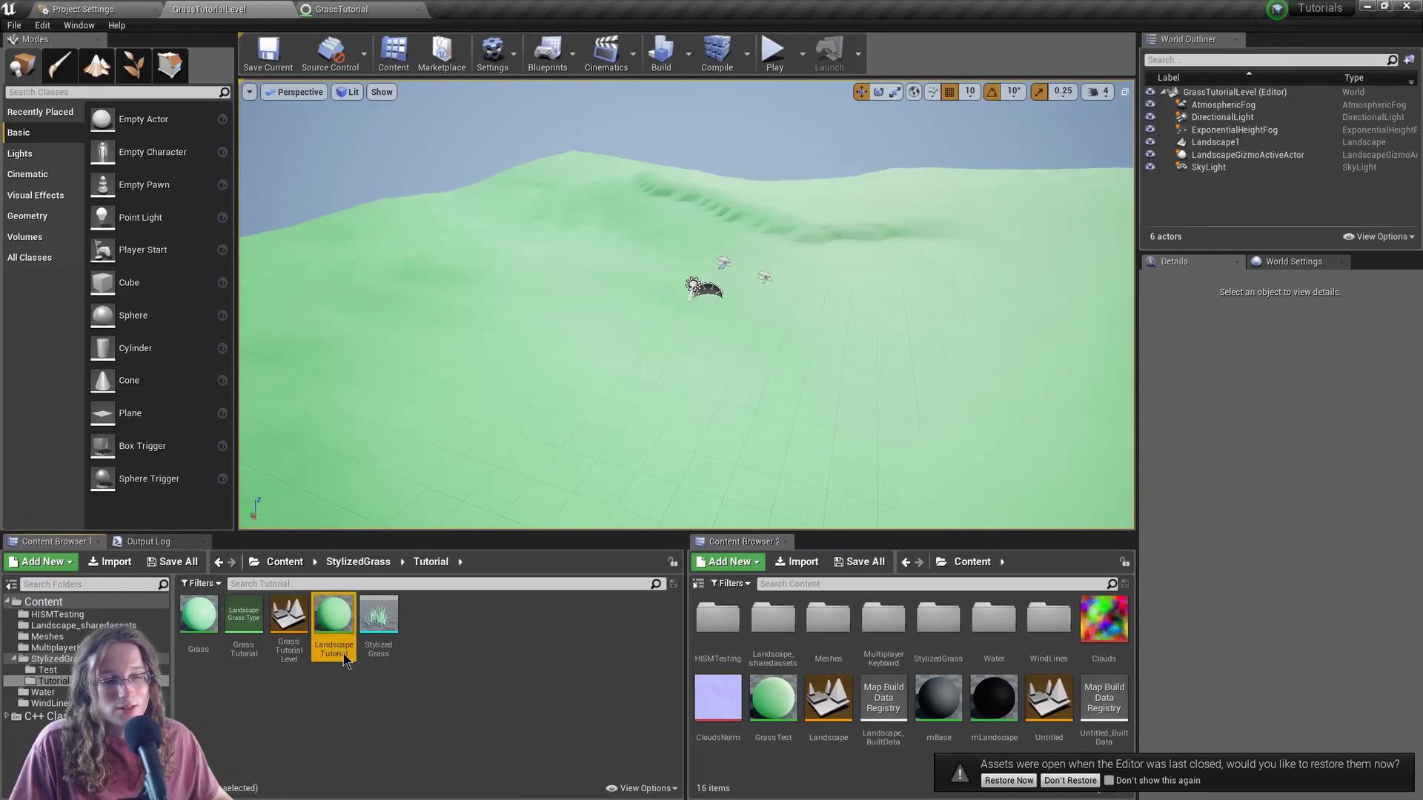
pyautogui.doubleClick(333, 624)
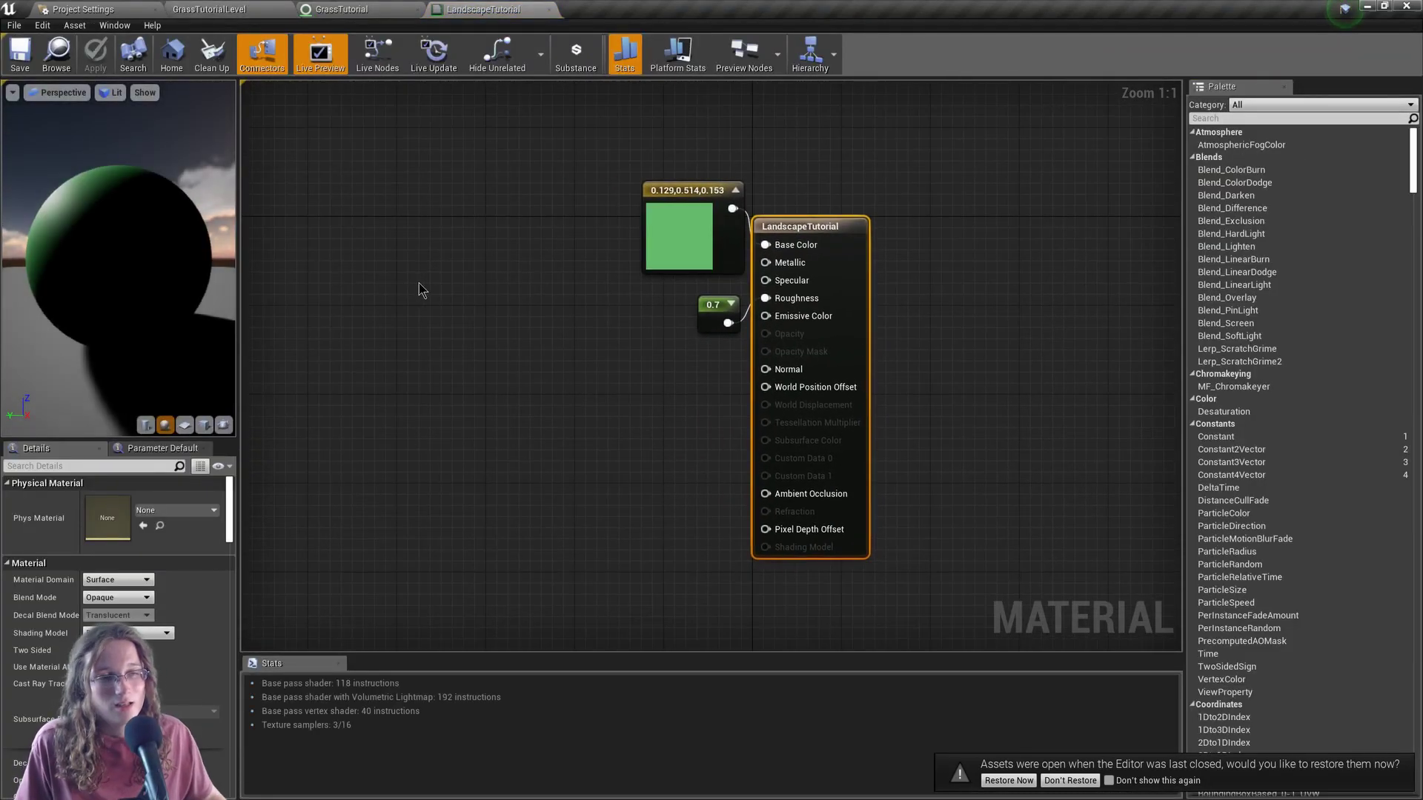
pyautogui.rightClick(522, 246)
pyautogui.write('layerblen')
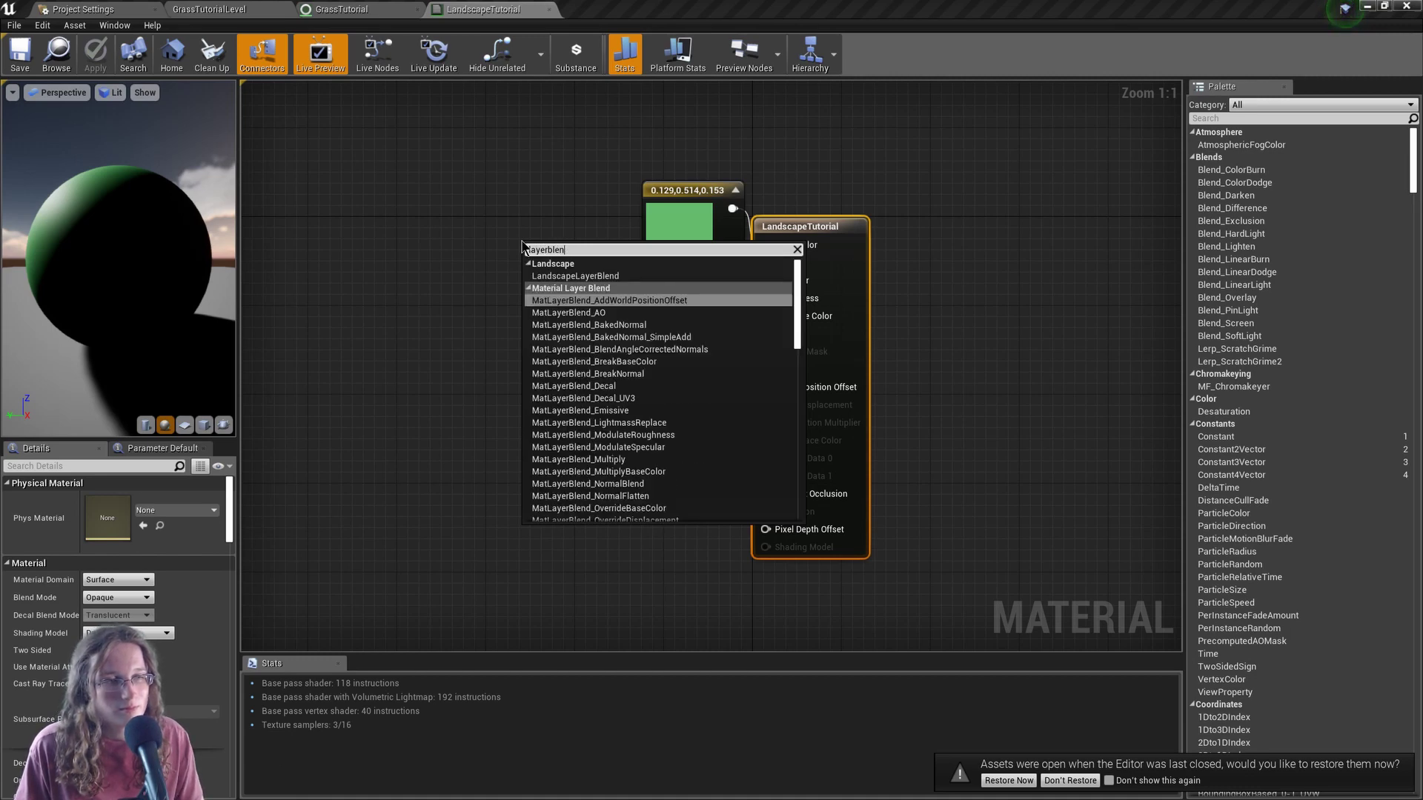
pyautogui.write('d')
pyautogui.click(575, 276)
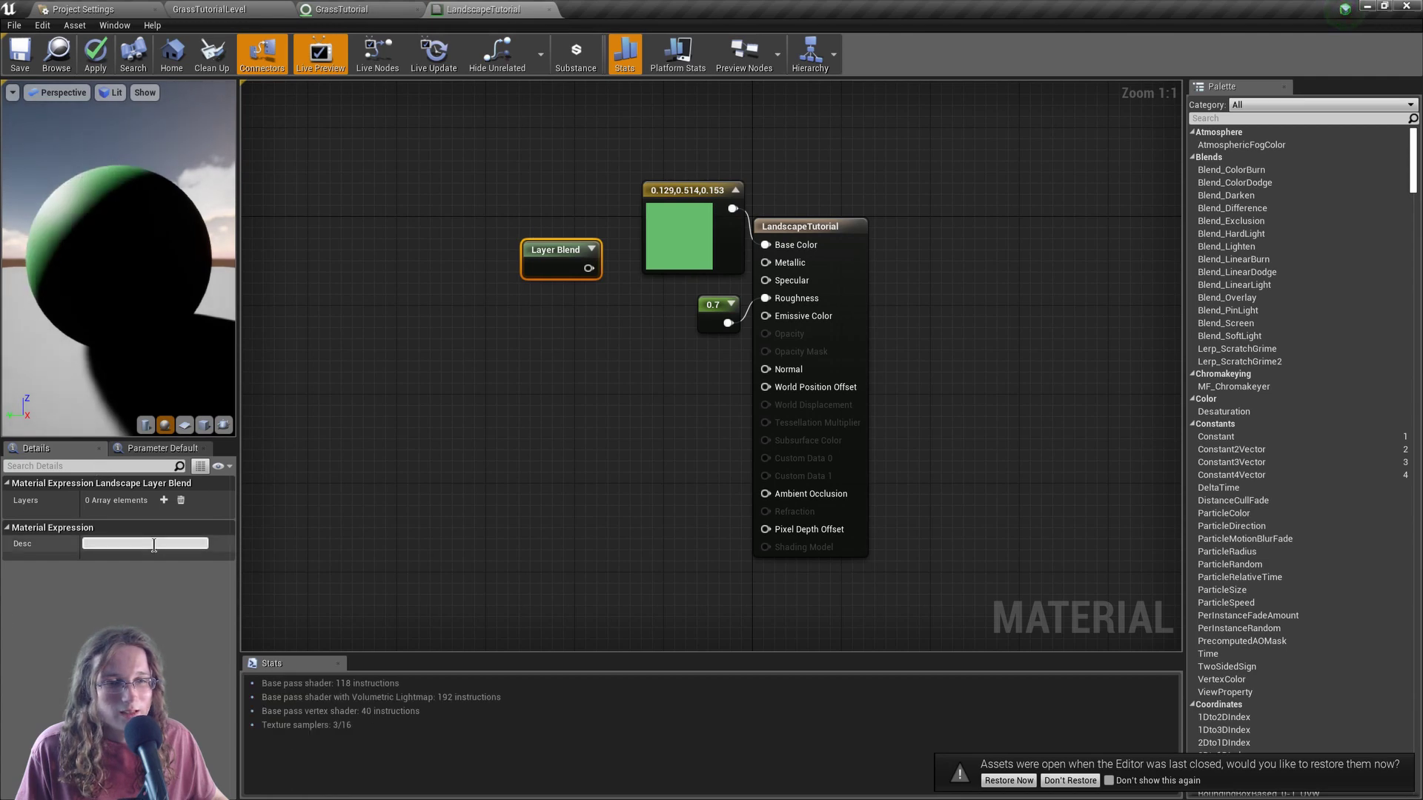
# Add a first layer named Grass to the Layer Blend node.
pyautogui.click(164, 500)
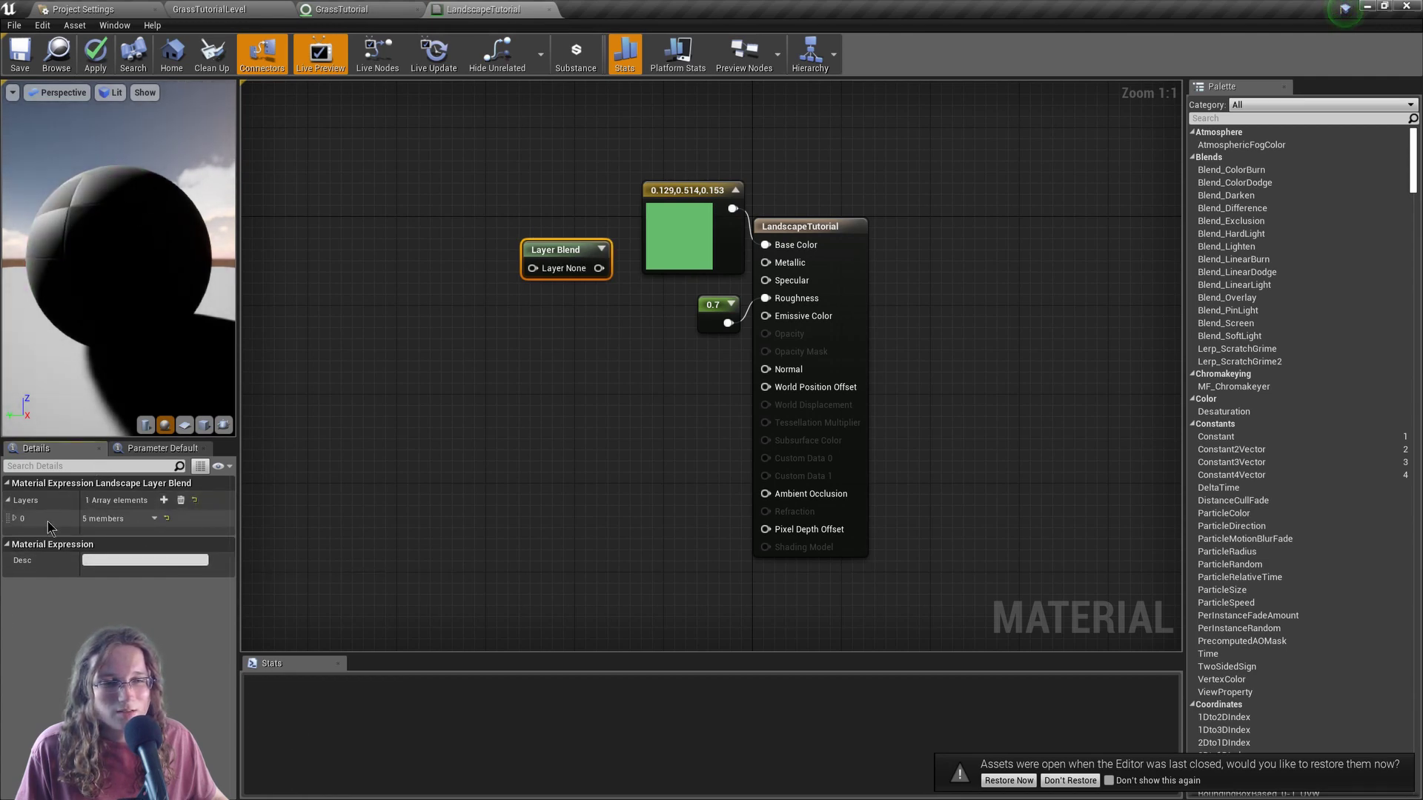
pyautogui.click(120, 521)
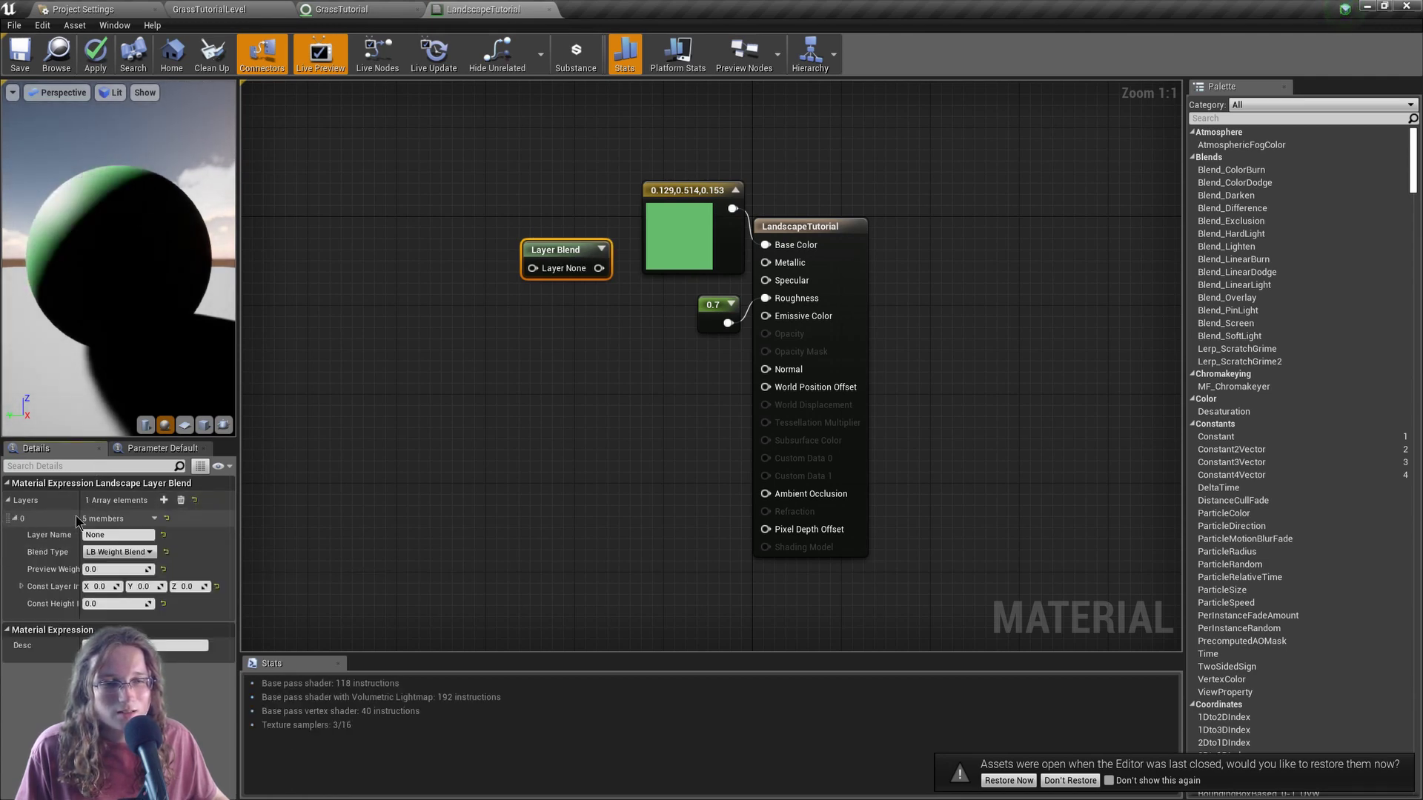
pyautogui.write('Grass')
pyautogui.press('Return')
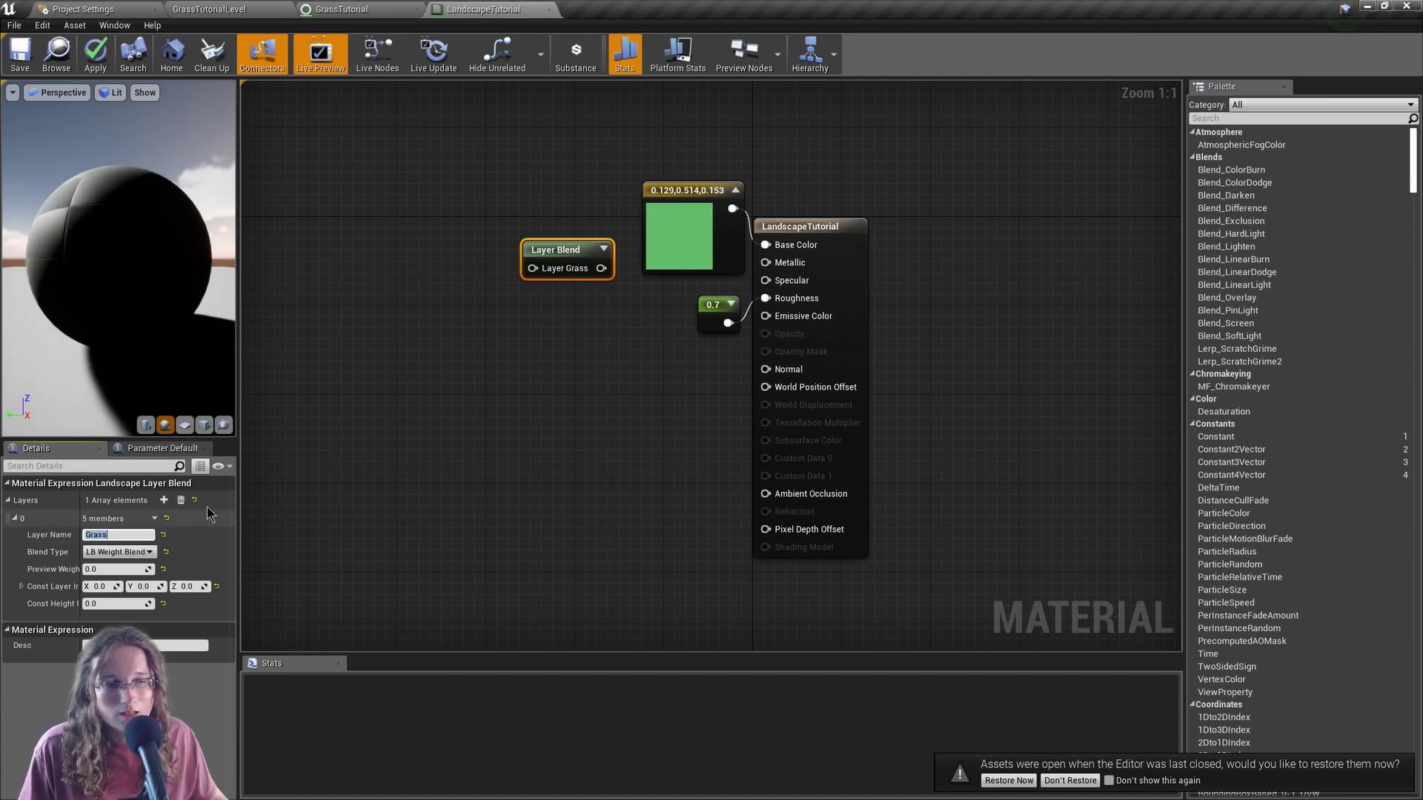
# Add a second layer named Dirt to the Layer Blend node.
pyautogui.click(162, 501)
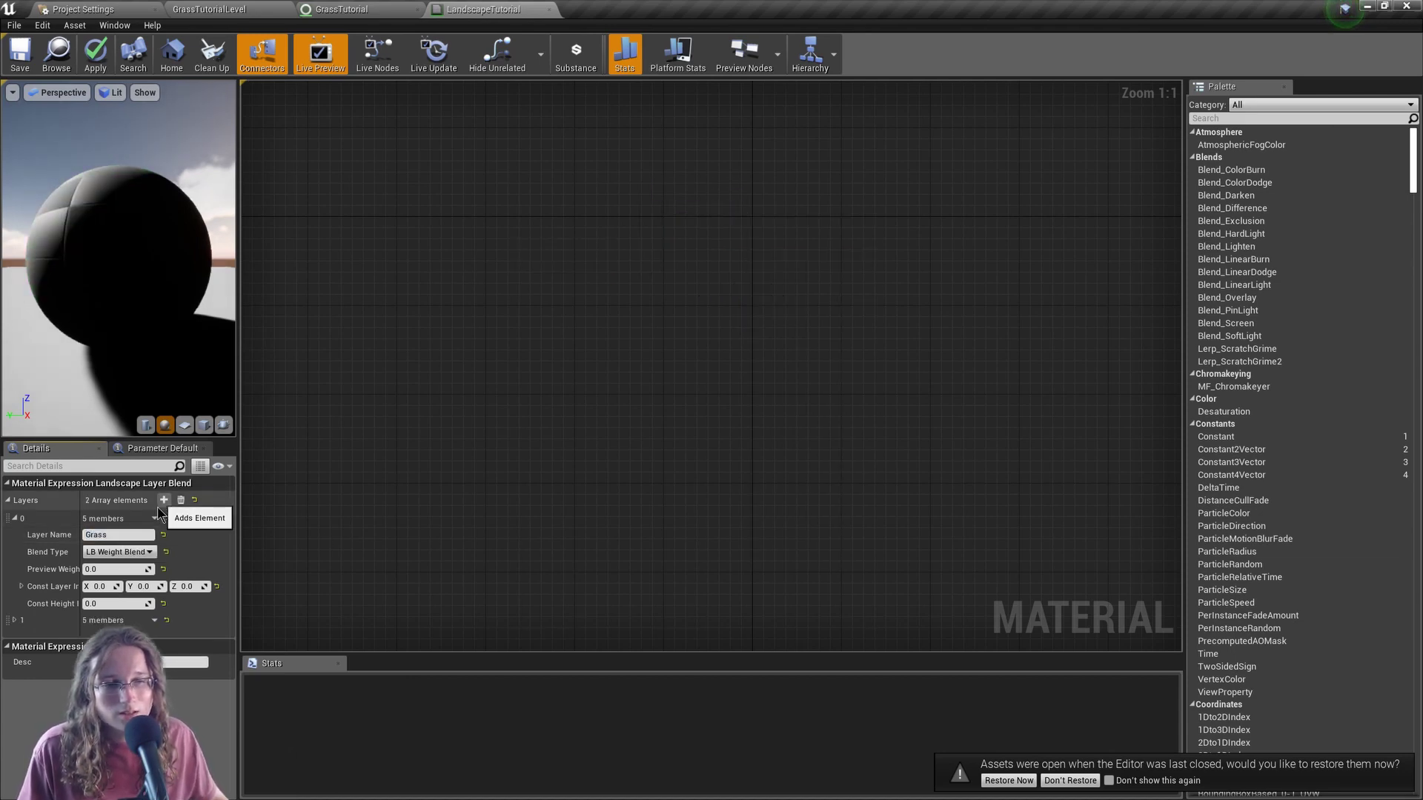
pyautogui.click(15, 621)
pyautogui.click(127, 637)
pyautogui.write('Dirt')
pyautogui.press('Return')
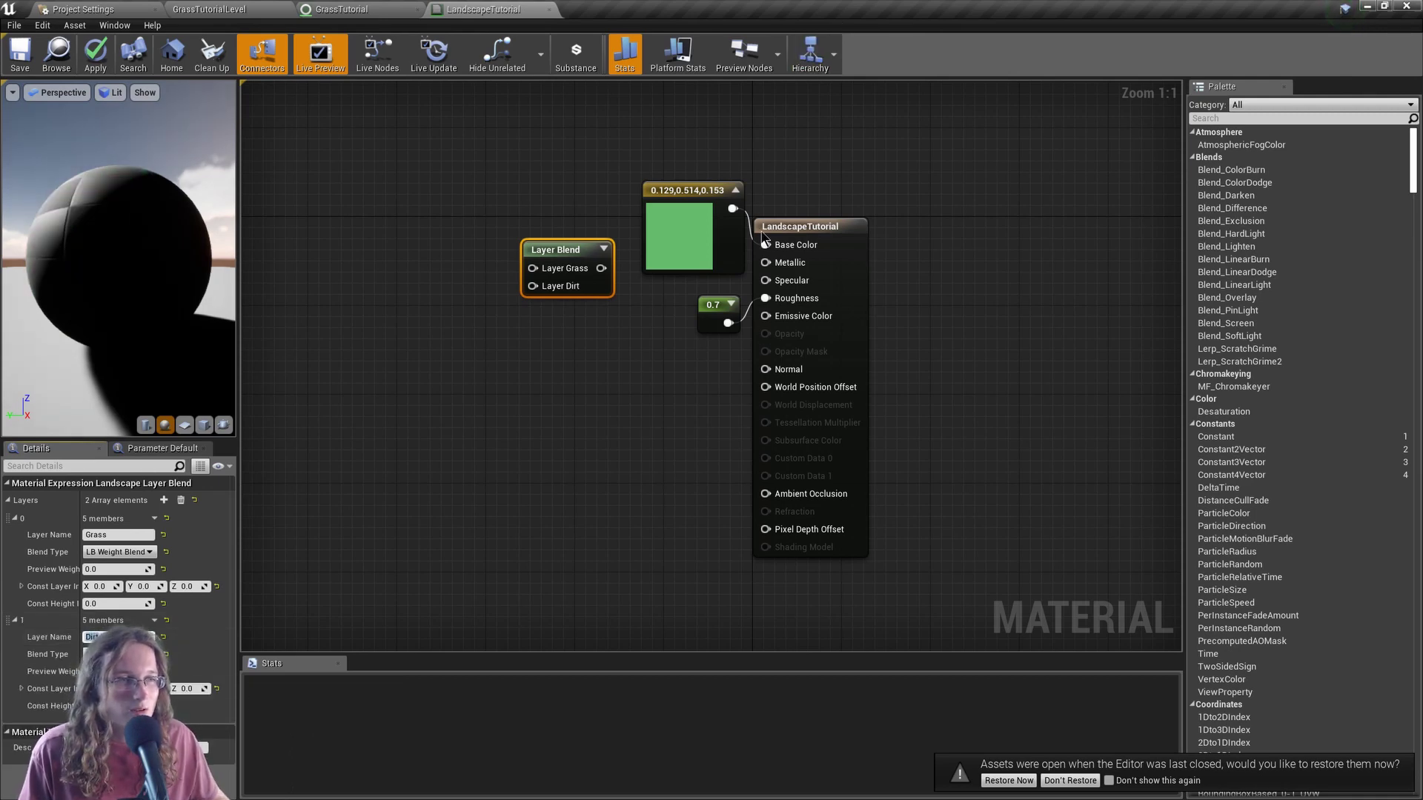
# Detach the green colour constant from Base Color, place it before the Layer Blend node and connect it to Layer Grass.
pyautogui.click(749, 226)
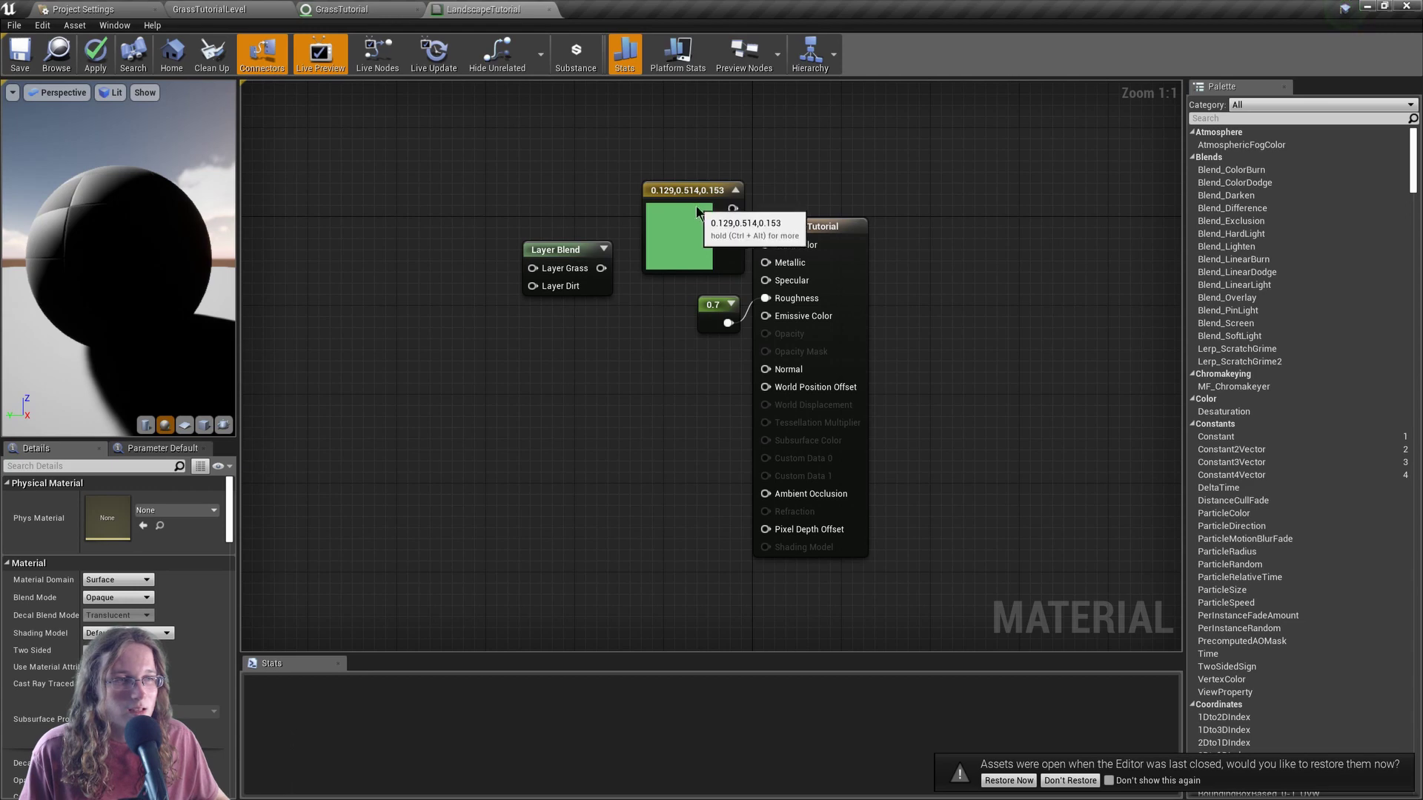
pyautogui.moveTo(687, 201); pyautogui.dragTo(391, 312)
# Duplicate the green colour constant and recolour the copy to a muted reddish brown of 0.28, 0.146, 0.158.
pyautogui.hotkey('ctrl', 'w')
pyautogui.doubleClick(404, 344)
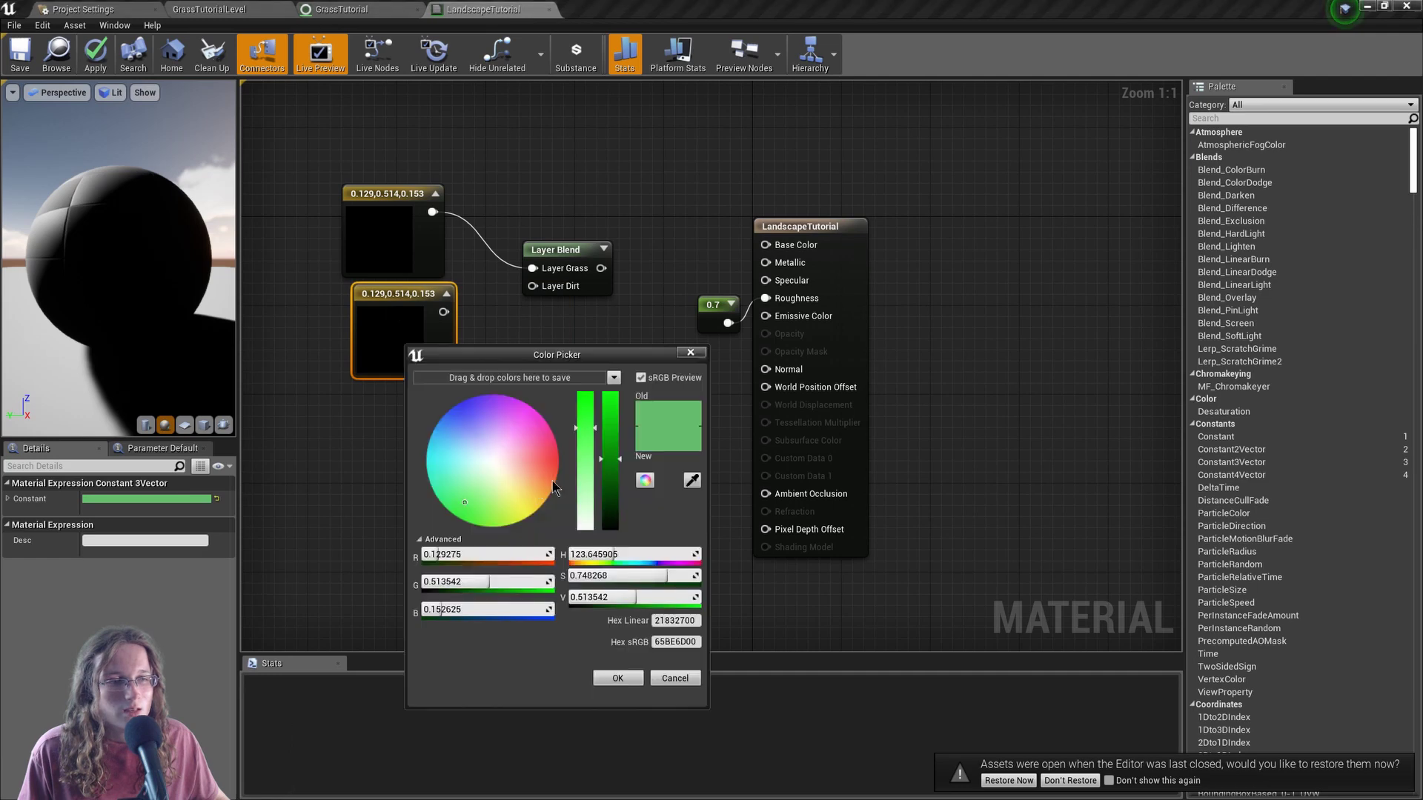
pyautogui.moveTo(465, 496); pyautogui.dragTo(524, 458)
pyautogui.click(586, 464)
pyautogui.moveTo(611, 460); pyautogui.dragTo(611, 490)
pyautogui.click(616, 679)
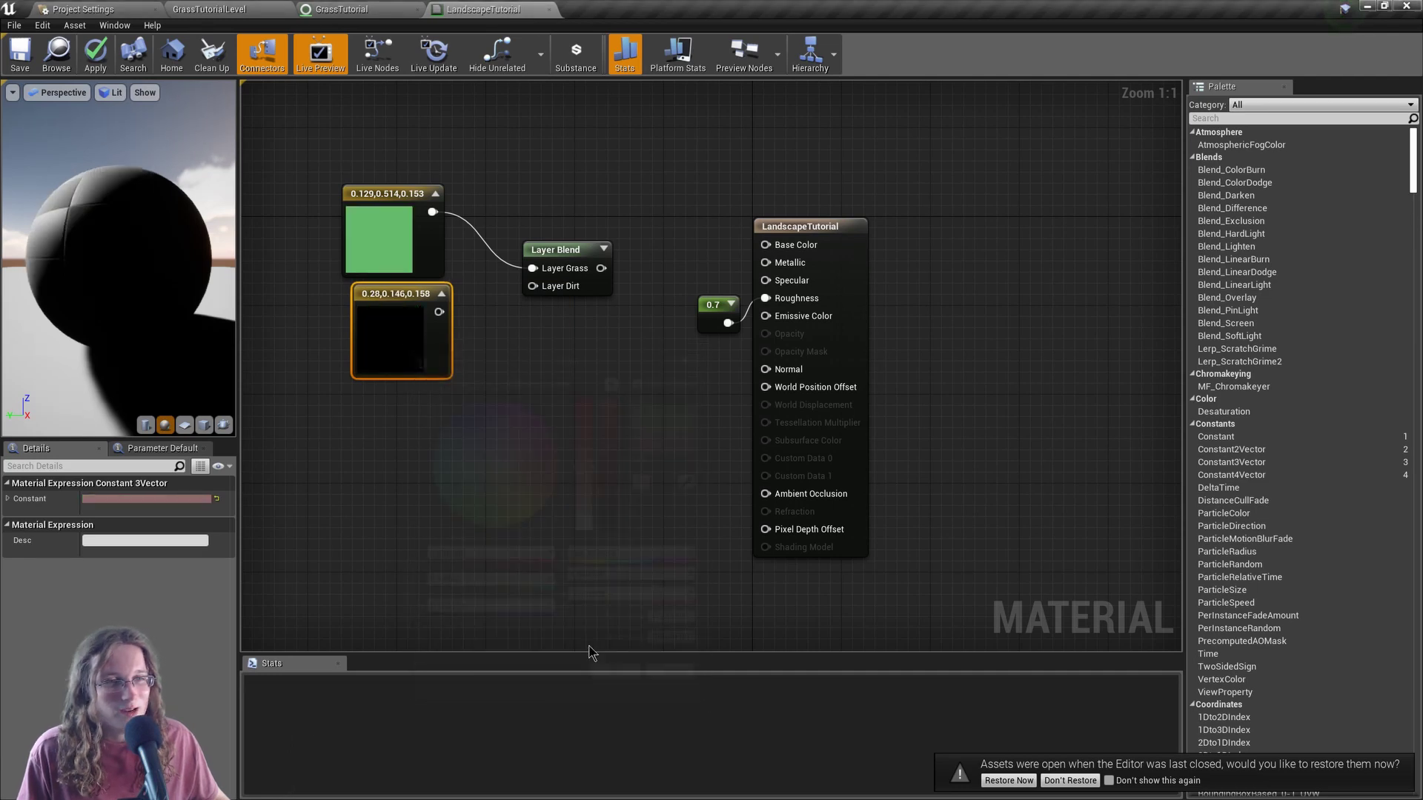
# Connect the reddish-brown constant to Layer Dirt and the Layer Blend output to Base Color.
pyautogui.moveTo(439, 312); pyautogui.dragTo(766, 245)
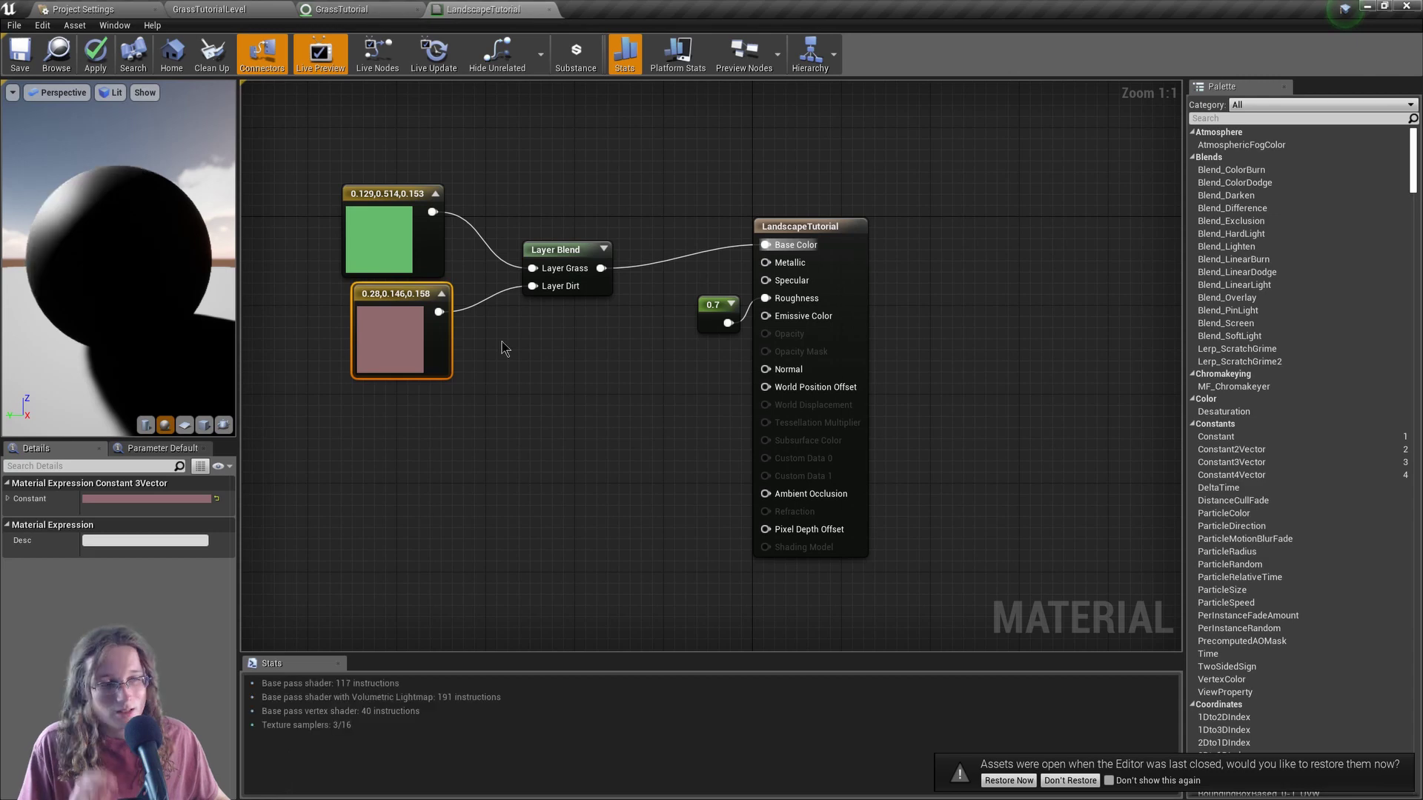
# Add a Landscape Grass Output node in the empty area below the Layer Blend node.
pyautogui.rightClick(574, 458)
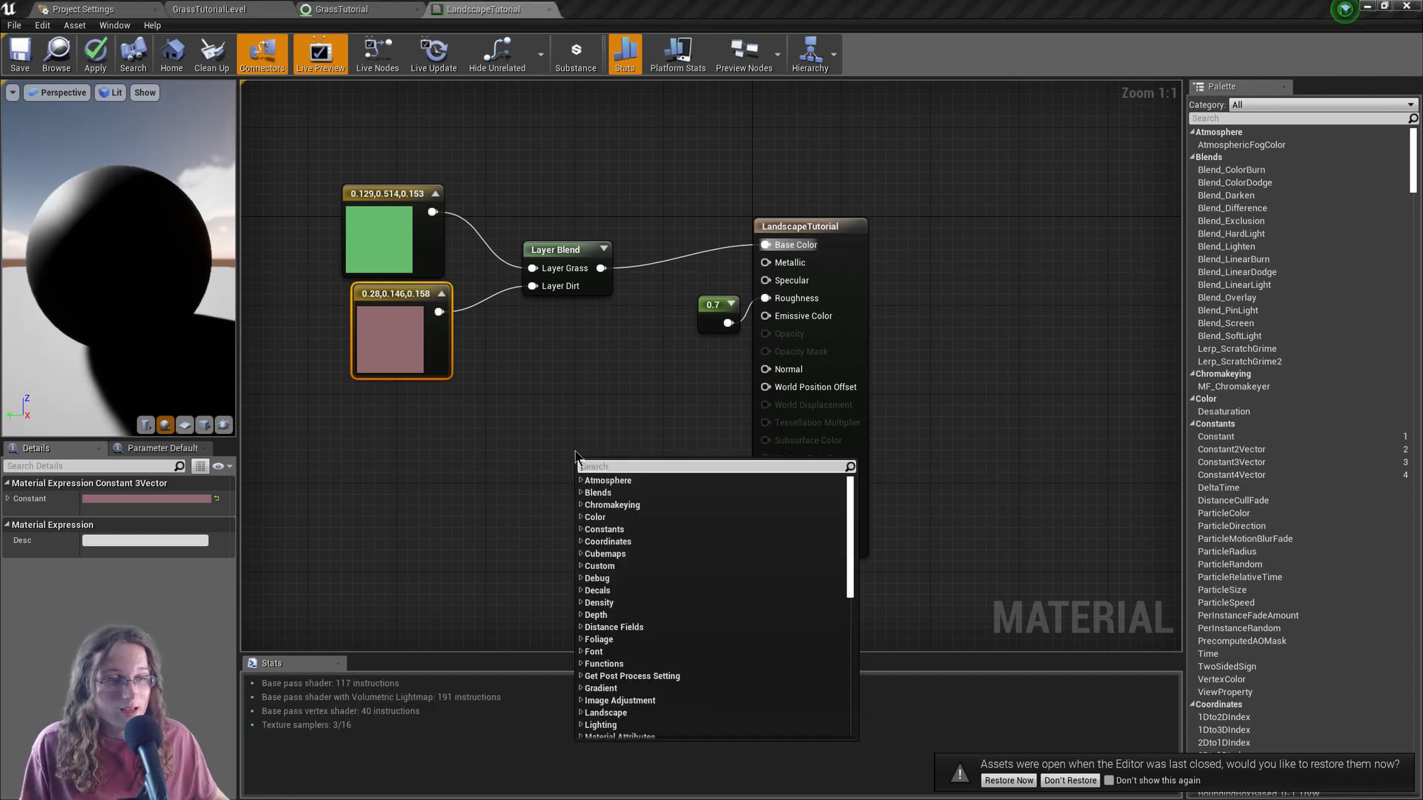
pyautogui.write('grass')
pyautogui.press('Return')
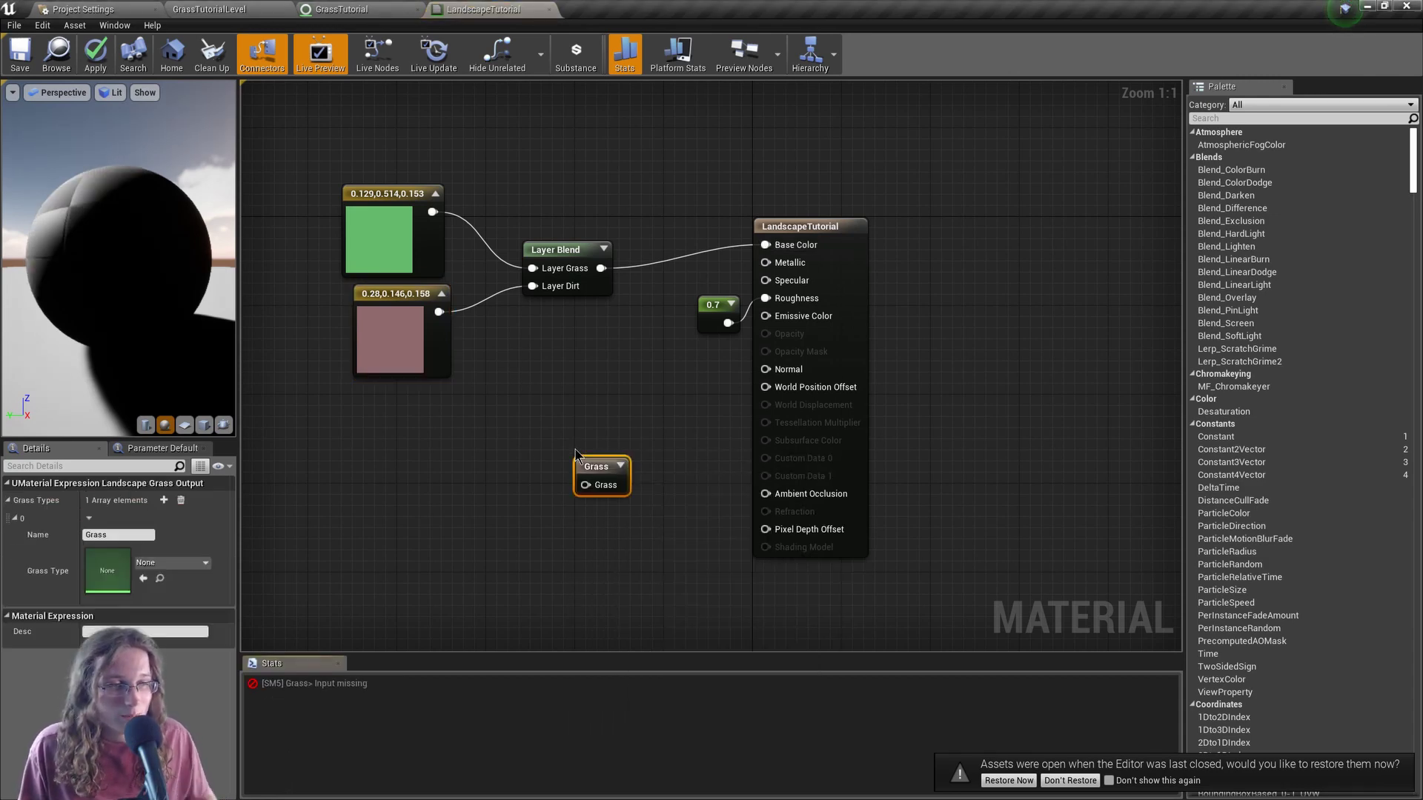
# Add a LandscapeLayerSample node with parameter name Grass and connect it to the grass output node's Grass input.
pyautogui.rightClick(426, 471)
pyautogui.write('layer sample')
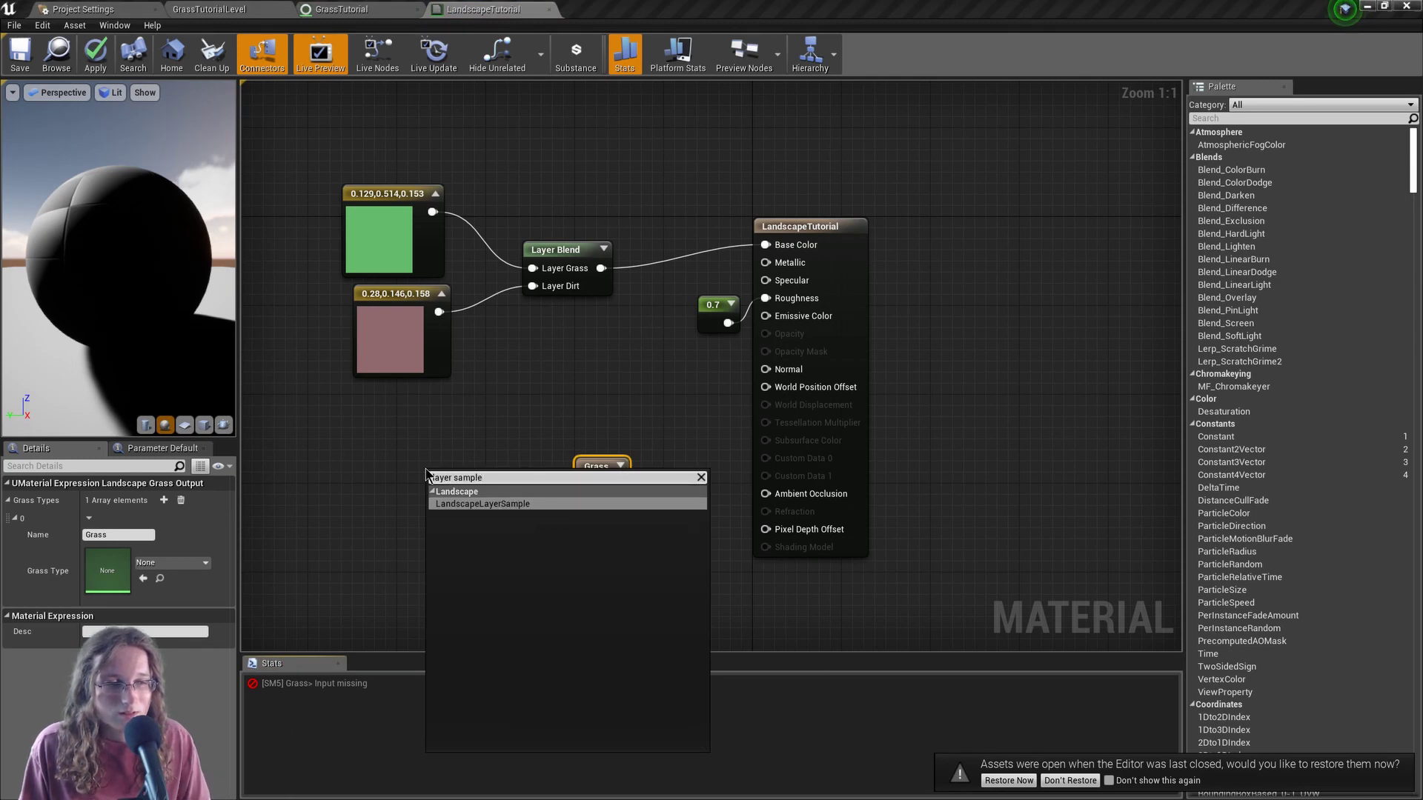
pyautogui.press('Return')
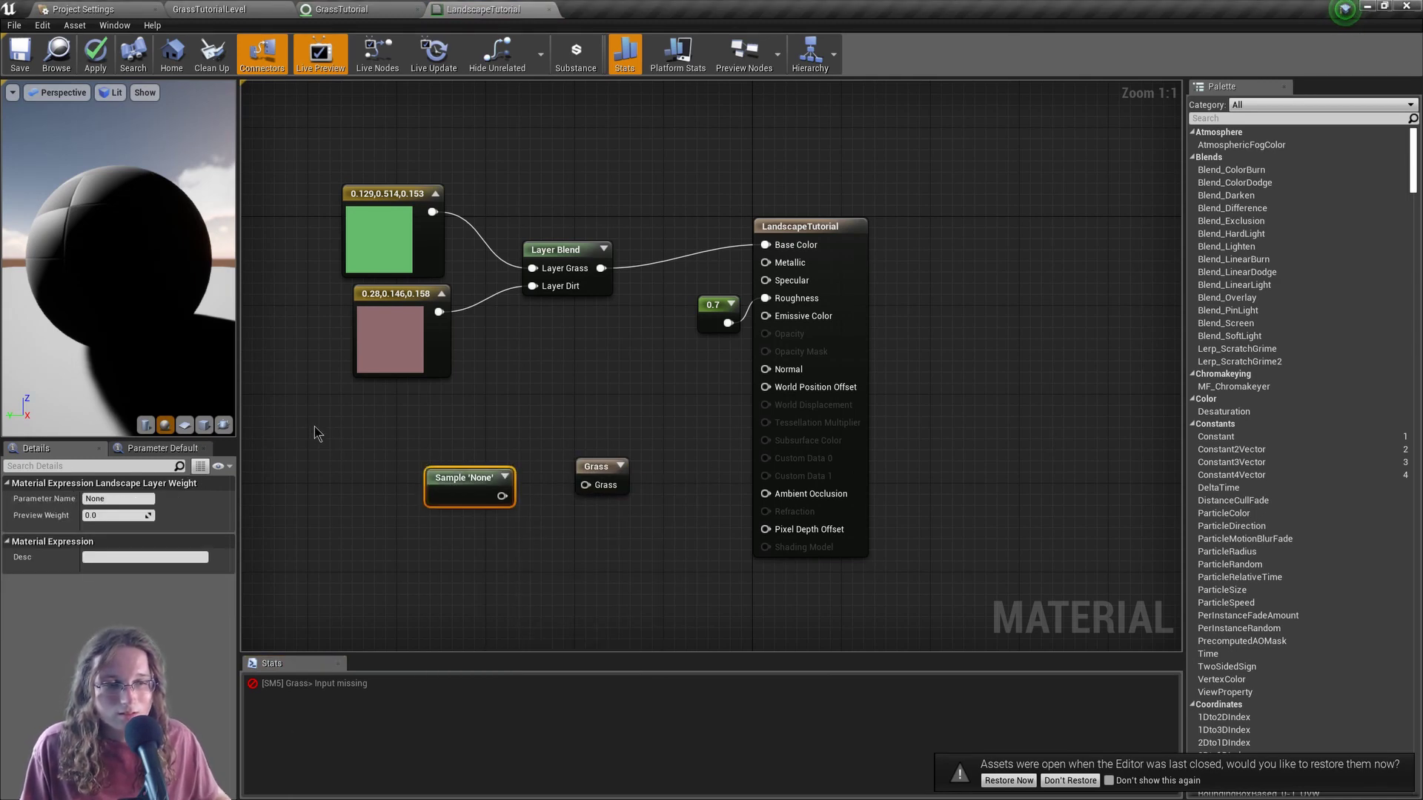
pyautogui.click(113, 498)
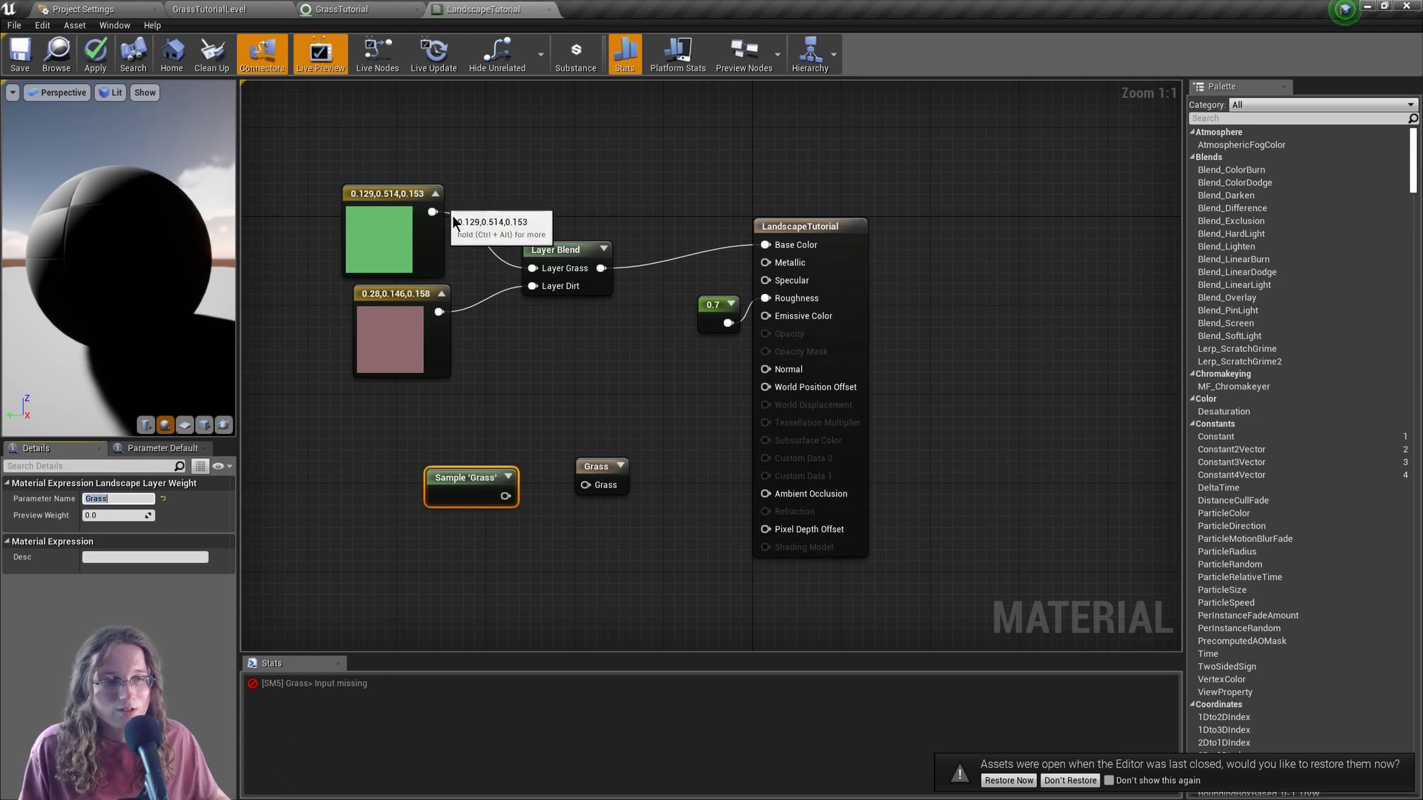
pyautogui.moveTo(506, 496); pyautogui.dragTo(602, 487)
# Assign GrassTutorial as the grass type of the grass output node.
pyautogui.click(573, 467)
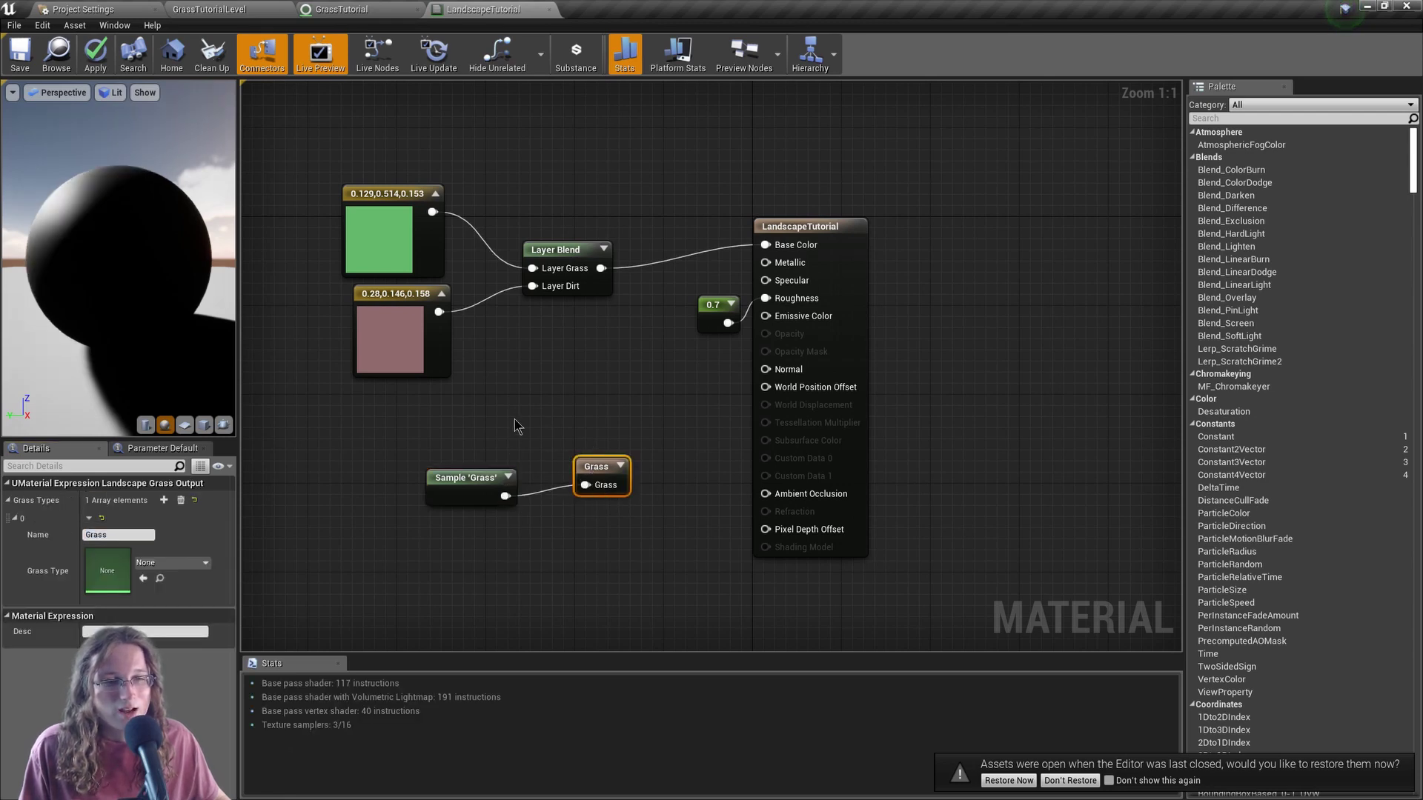
pyautogui.click(178, 569)
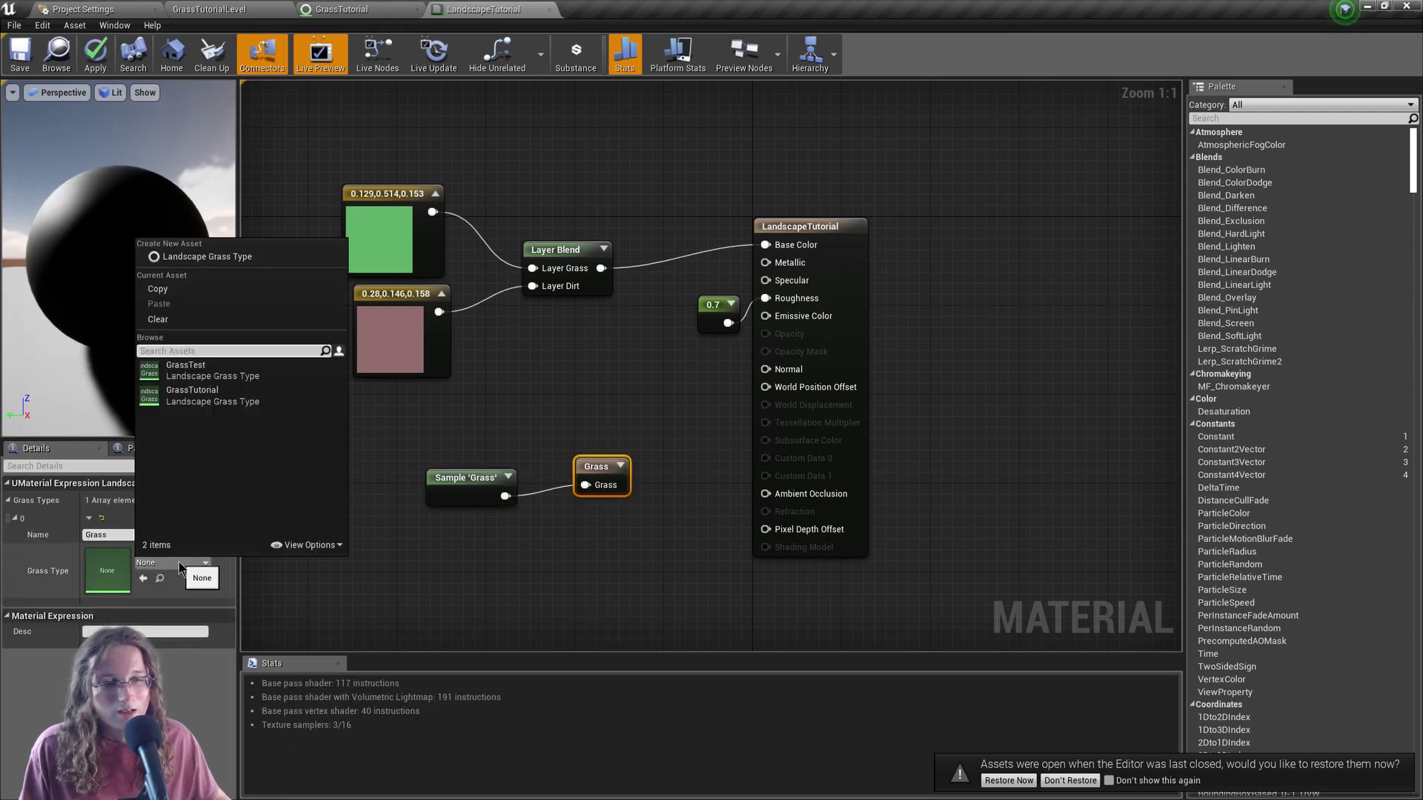
pyautogui.click(227, 400)
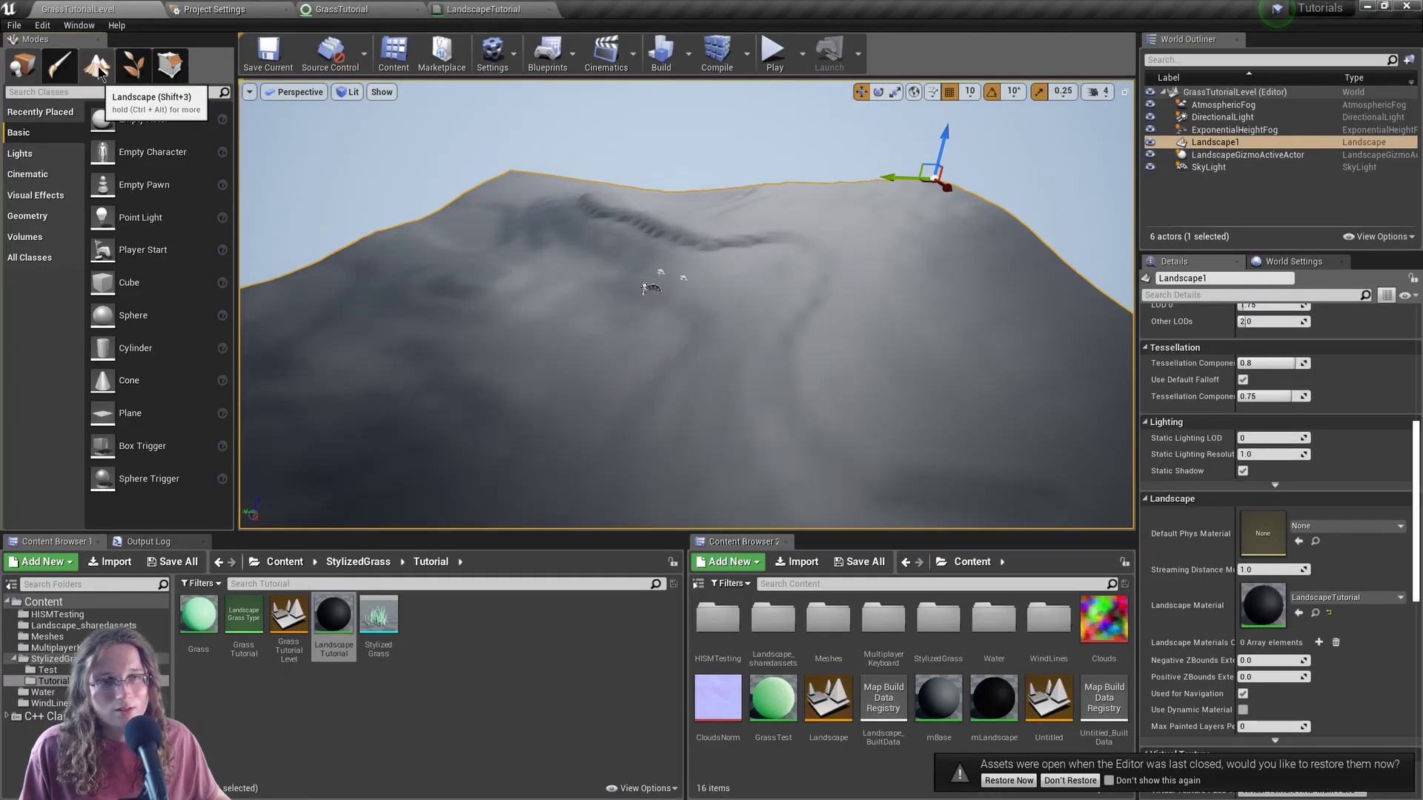
# Reload GrassTutorialLevel and switch to landscape painting so the Grass and Dirt target layers are listed.
pyautogui.click(97, 67)
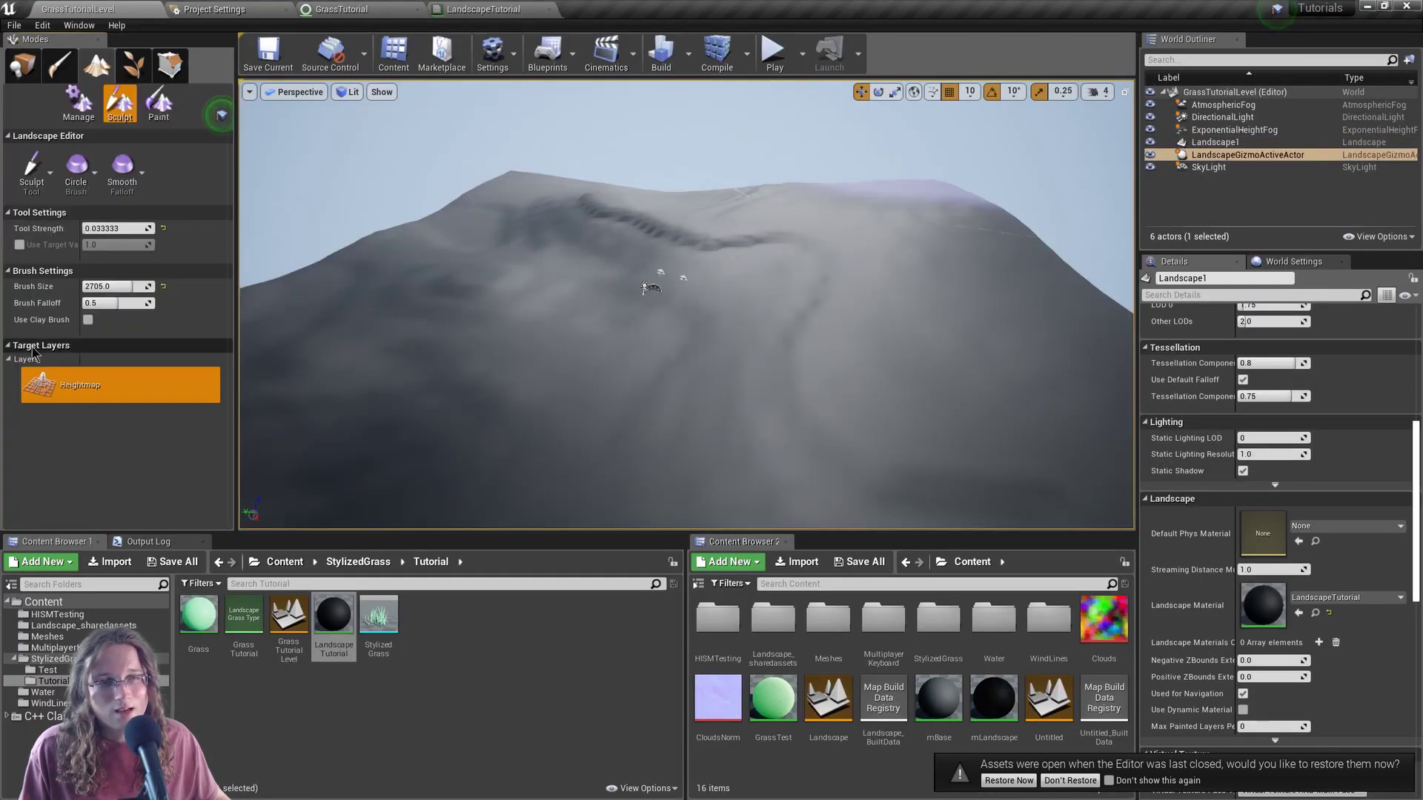
pyautogui.click(159, 103)
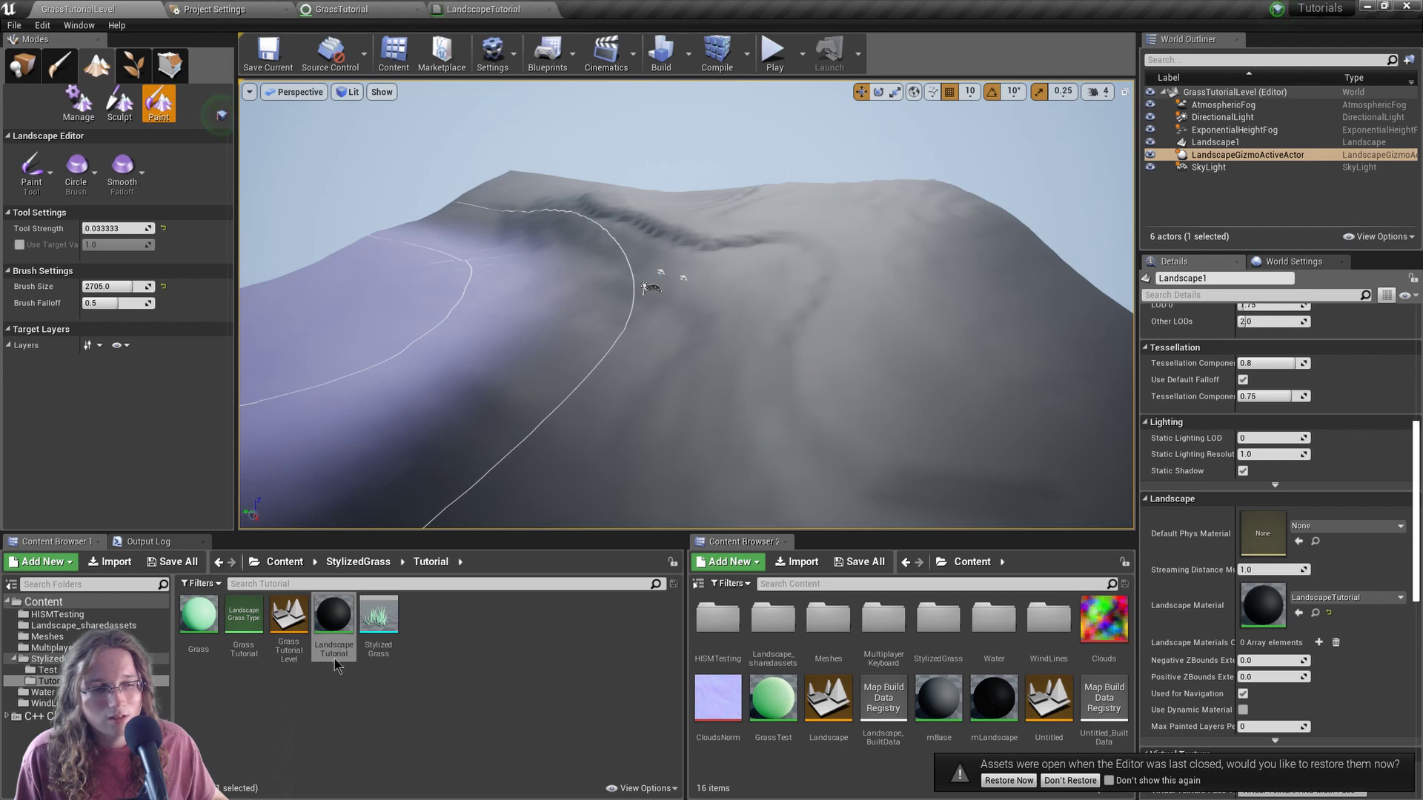
pyautogui.doubleClick(289, 628)
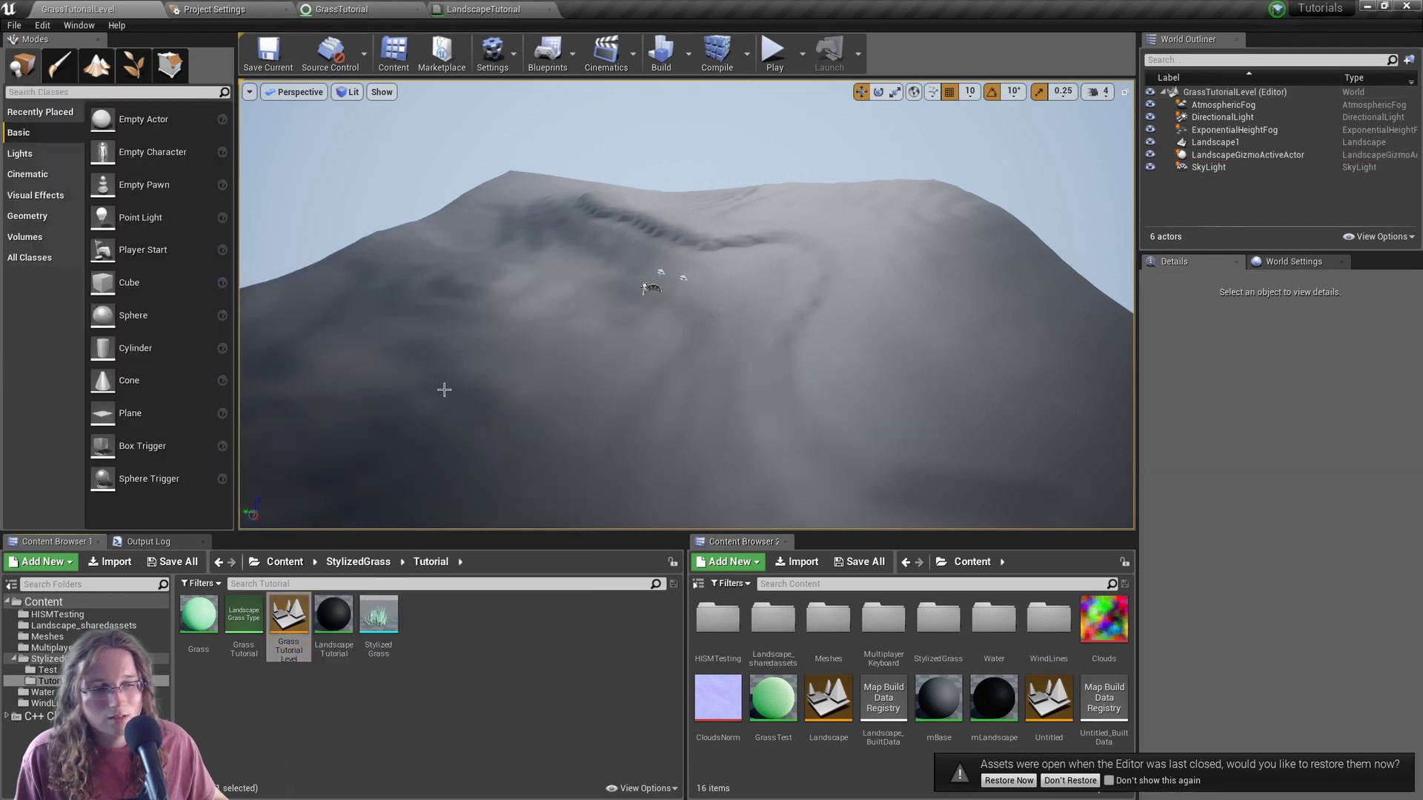
pyautogui.click(170, 65)
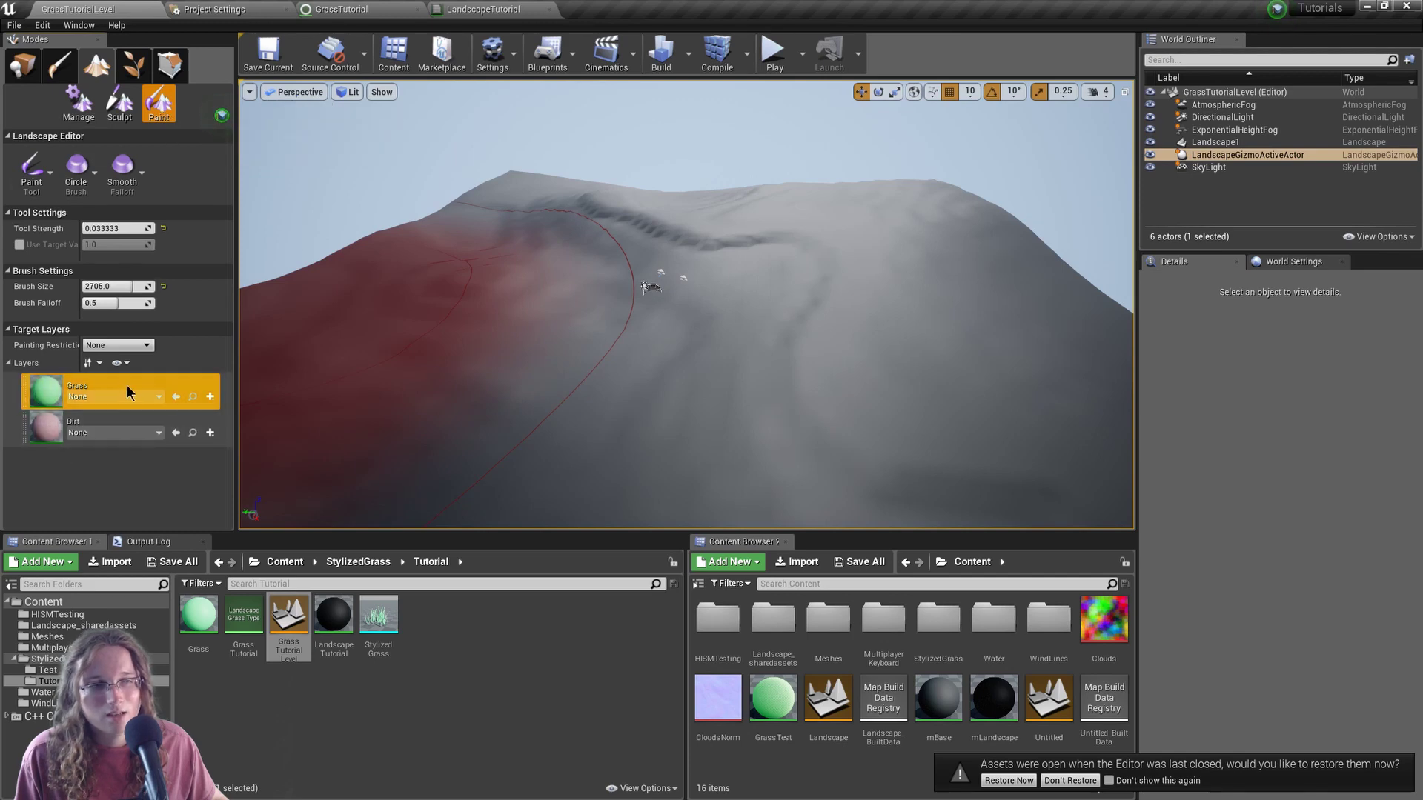
# Create weight-blended layer info objects Grass_LayerInfo and Dirt_LayerInfo for the Grass and Dirt layers in the GrassTutorialLevel_sharedassets folder.
pyautogui.click(211, 399)
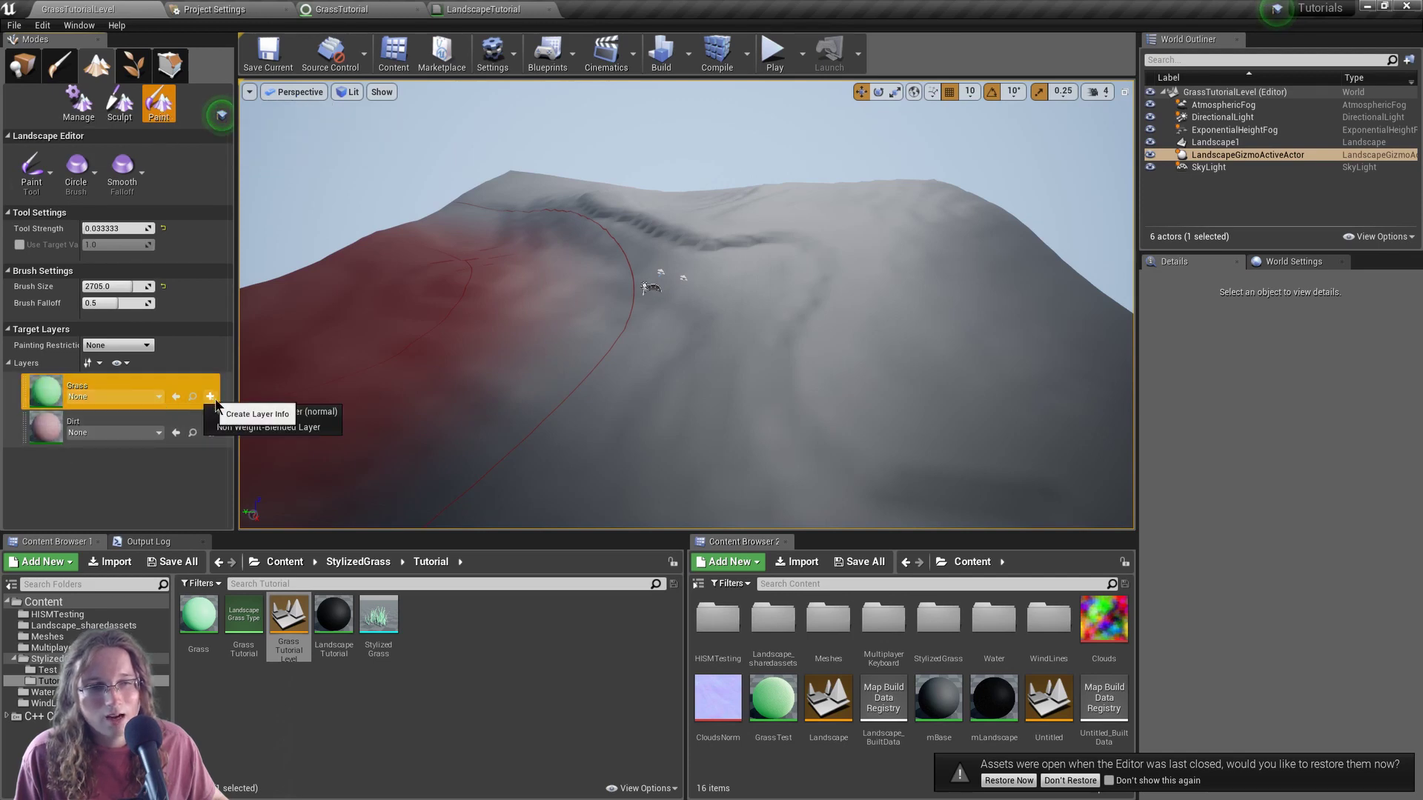
pyautogui.click(318, 412)
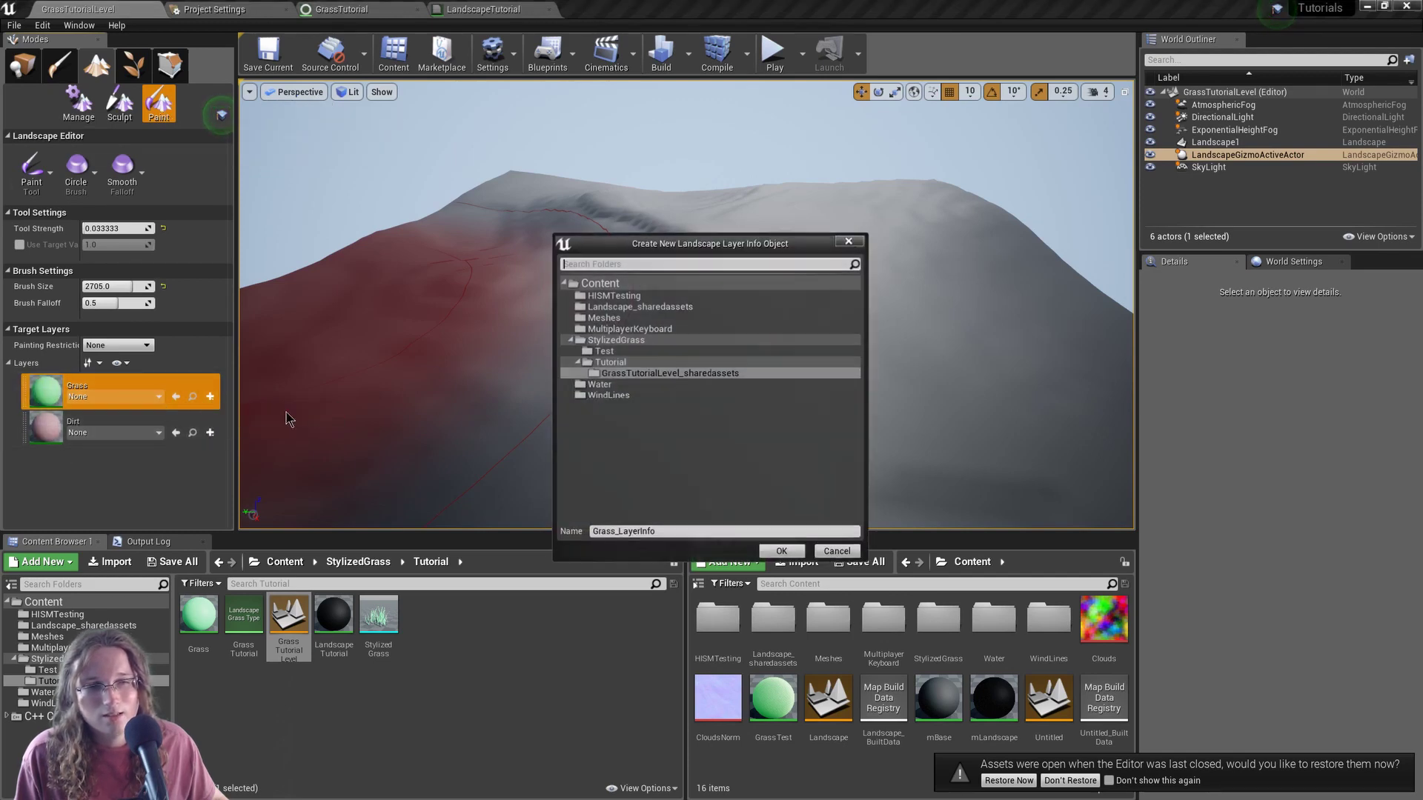
pyautogui.click(781, 551)
pyautogui.click(210, 433)
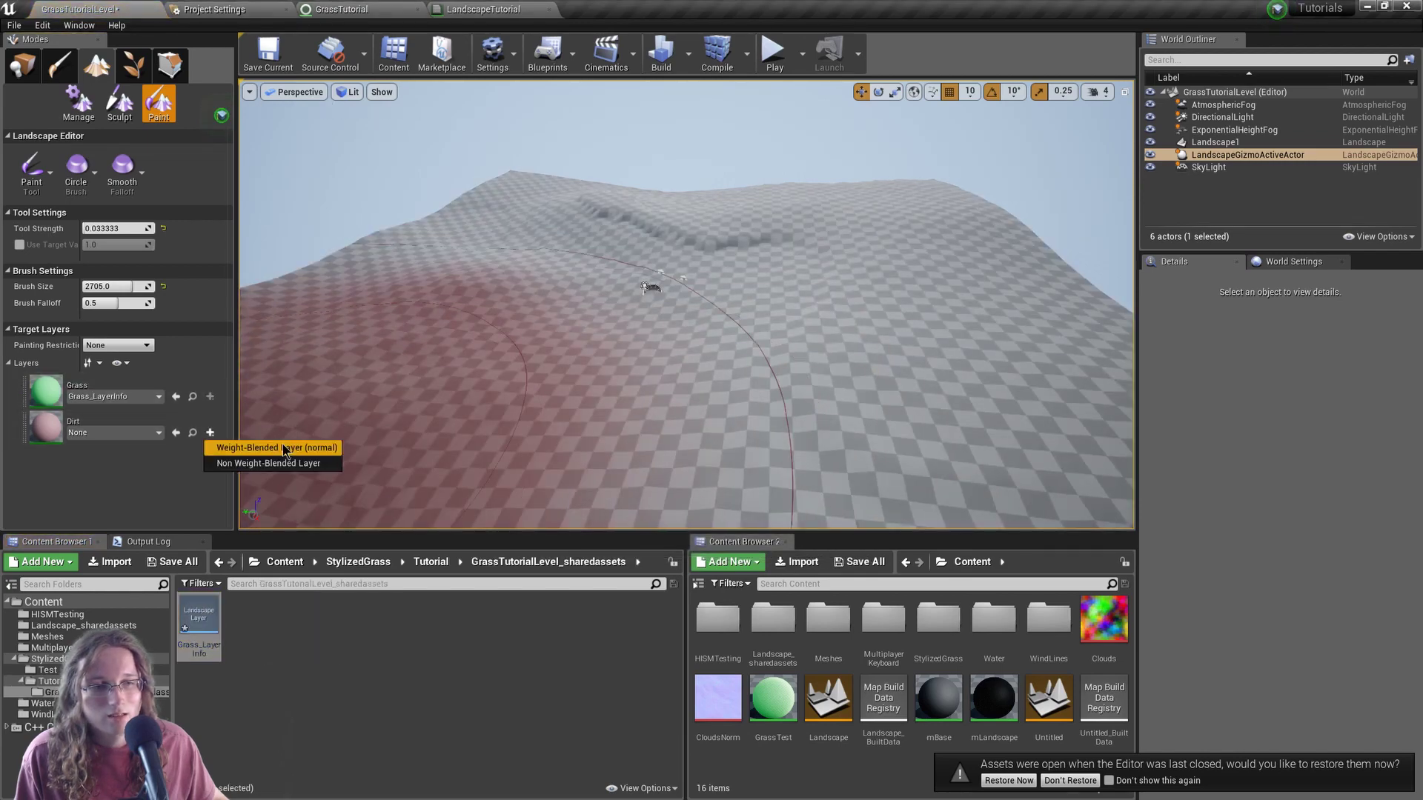
pyautogui.click(284, 449)
pyautogui.click(781, 551)
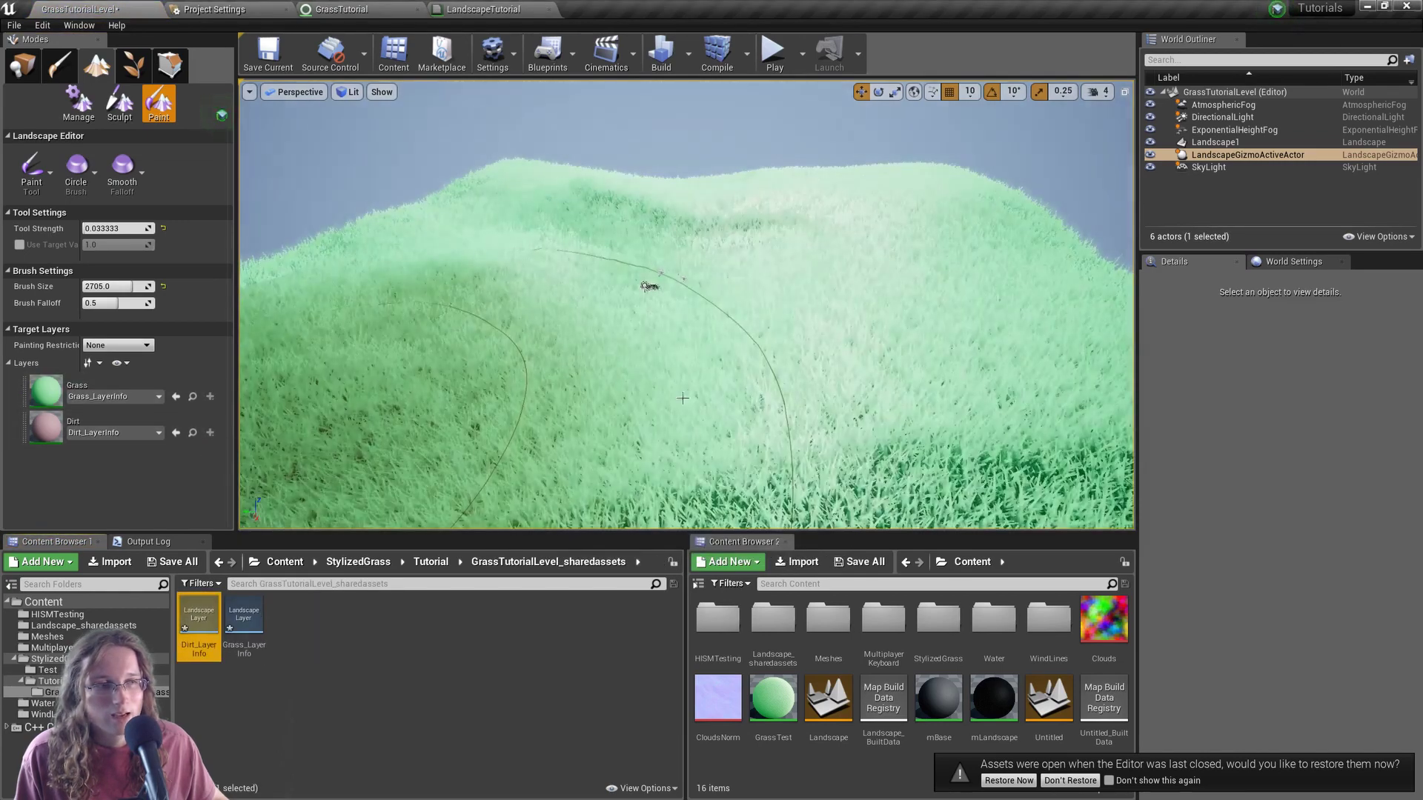
# Paint the Dirt layer over the middle of the landscape with tool strength 1.0 and brush size 2705.
pyautogui.moveTo(667, 318); pyautogui.dragTo(585, 329, button='right')
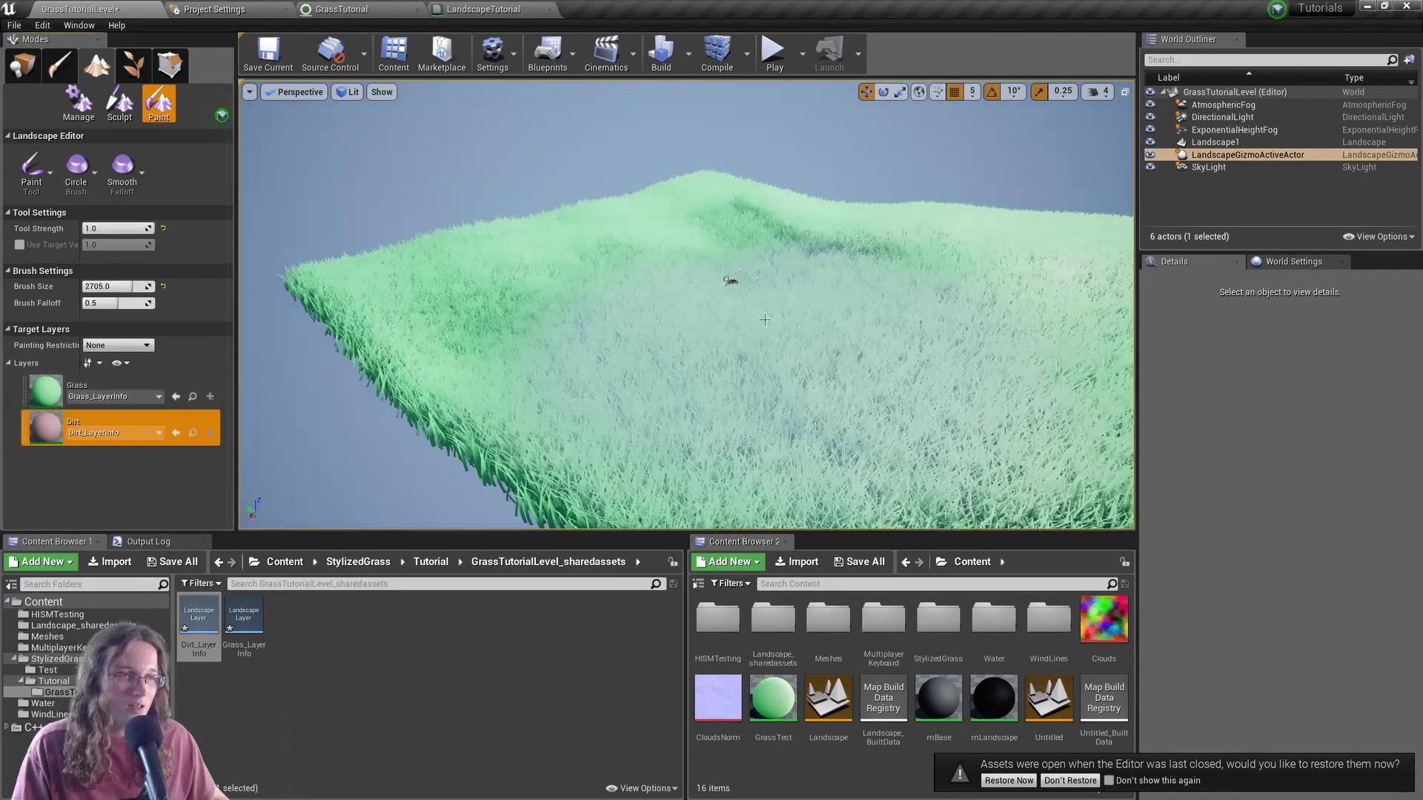
pyautogui.moveTo(765, 319); pyautogui.dragTo(763, 296)
pyautogui.press('w')
pyautogui.moveTo(727, 297); pyautogui.dragTo(630, 363, button='right')
pyautogui.scroll(-10, 728, 235)
pyautogui.scroll(10, 728, 235)
pyautogui.scroll(3, 728, 236)
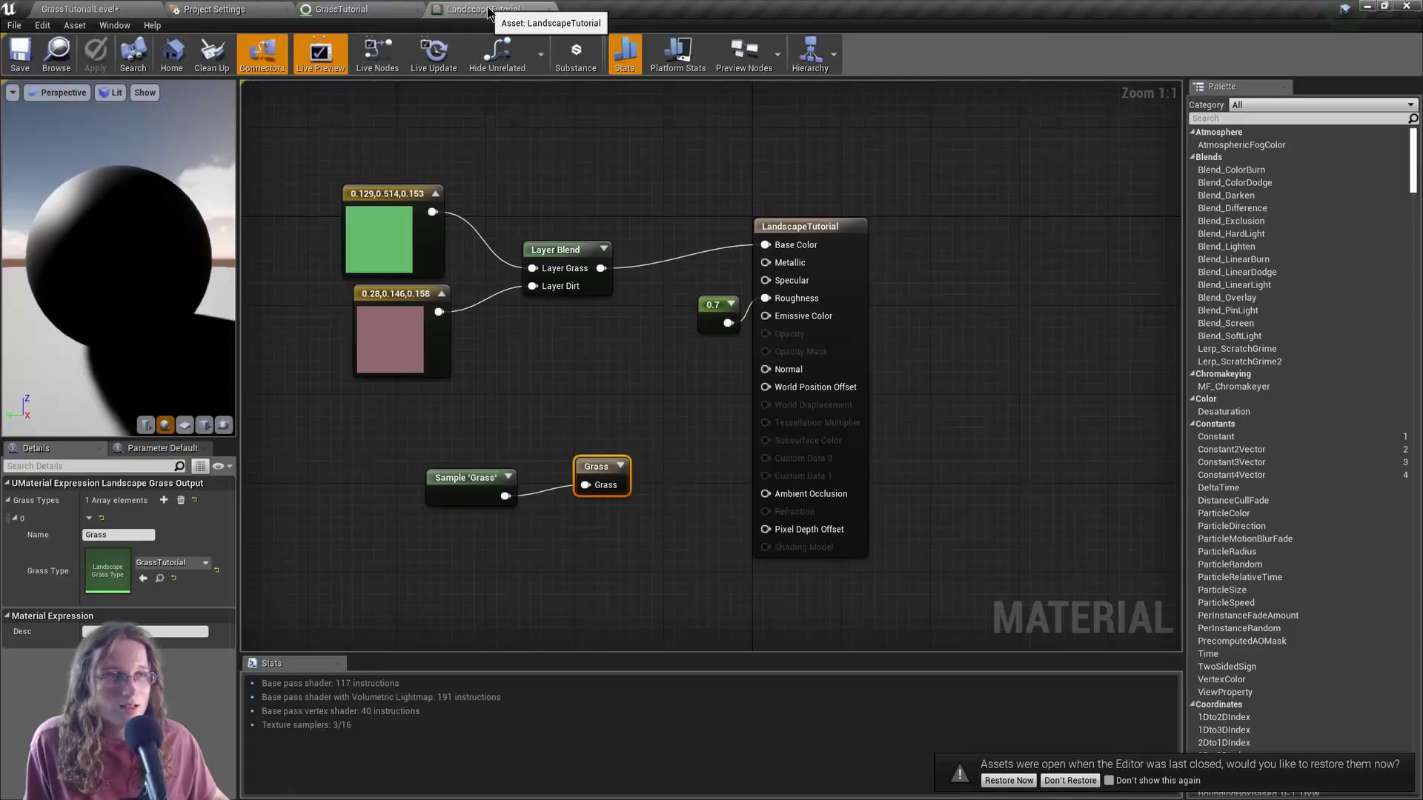
# Set the Grass Density of the GrassTutorial grass type to 30, save it and view the grass in the level.
pyautogui.click(485, 10)
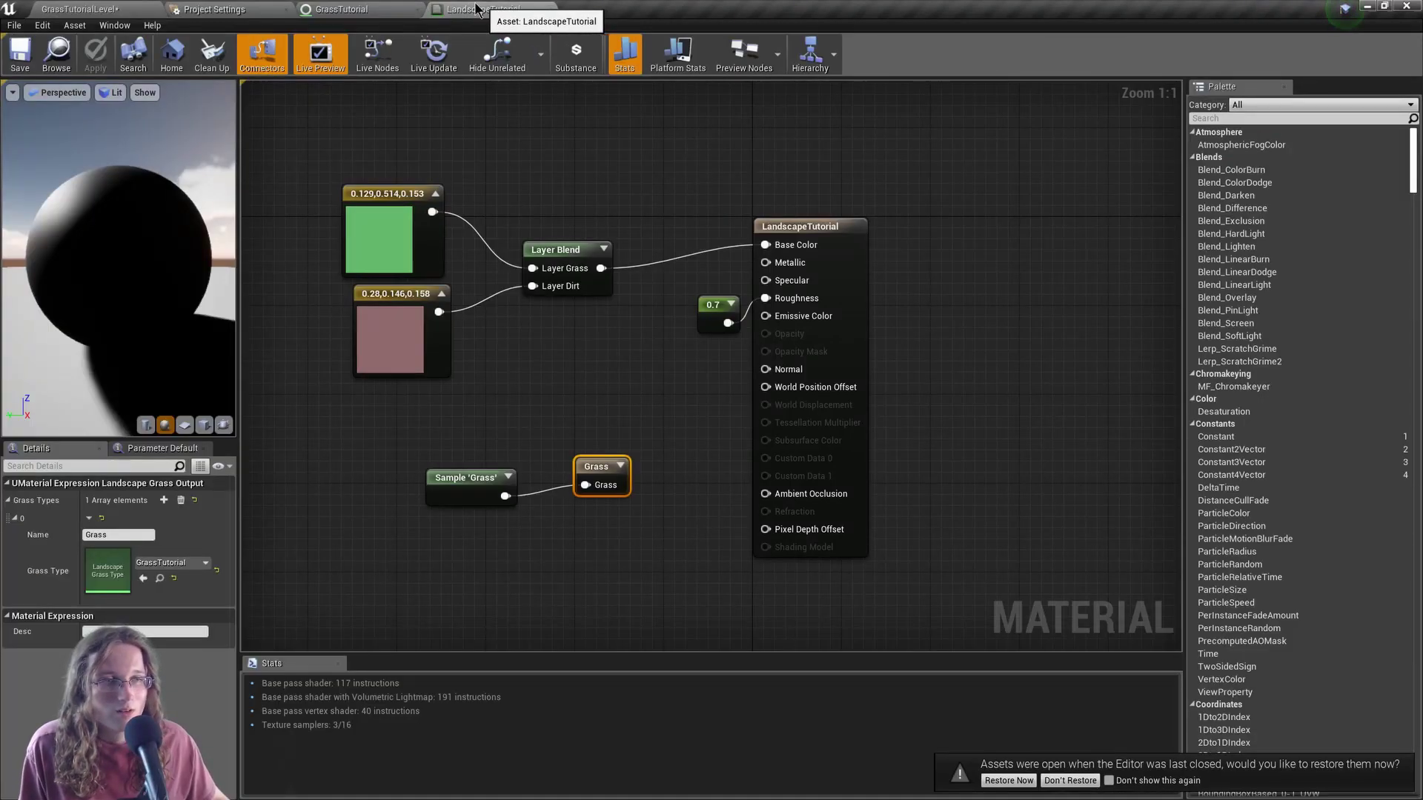
pyautogui.click(340, 9)
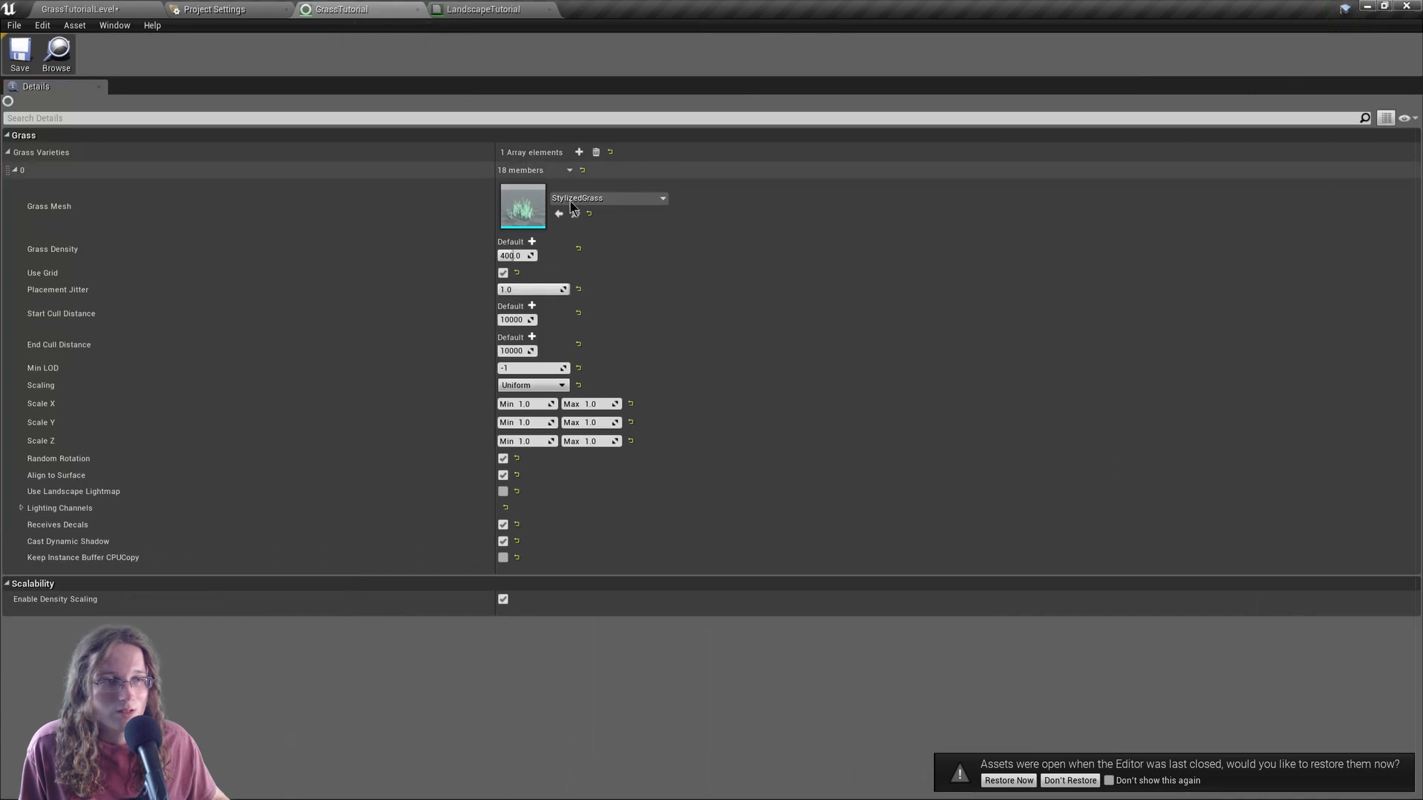
pyautogui.click(507, 256)
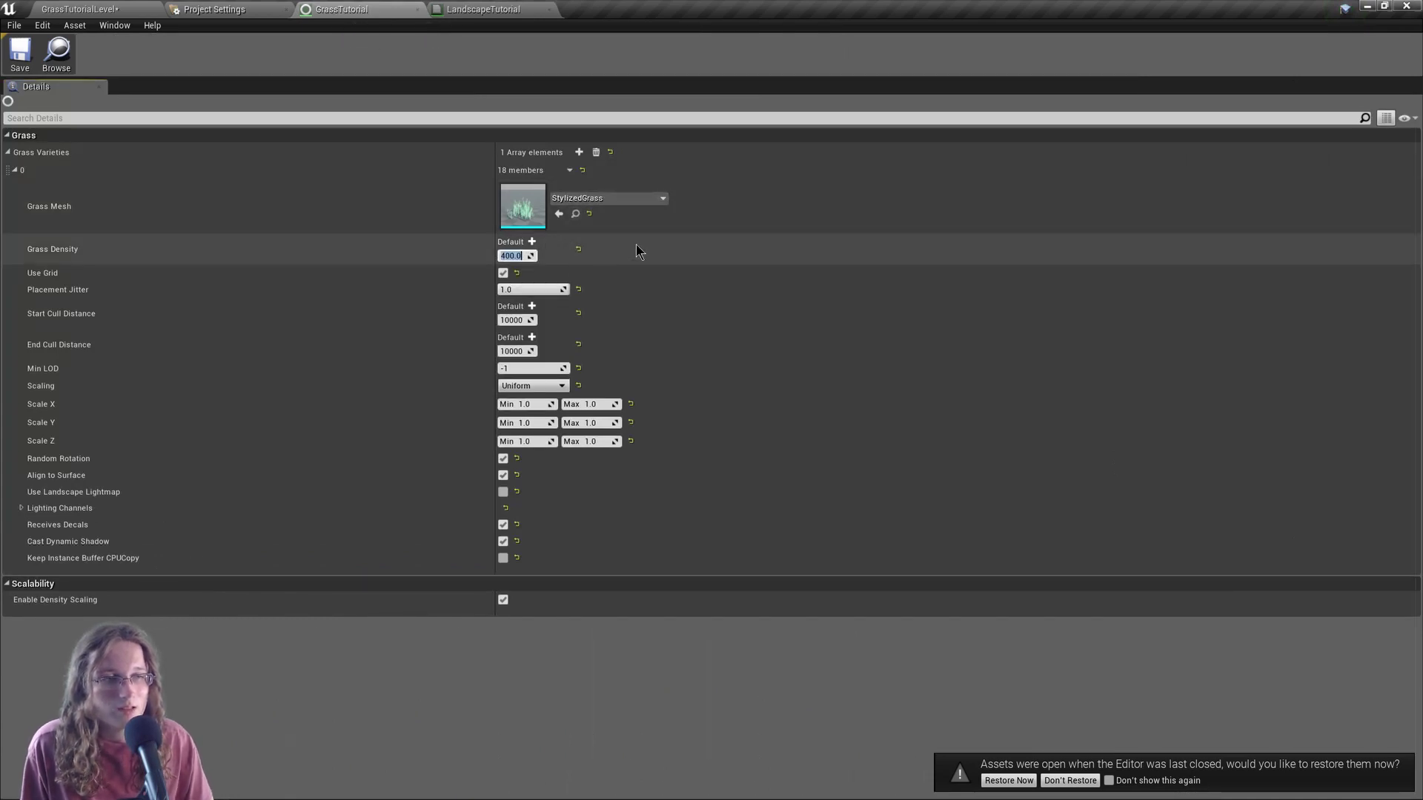
pyautogui.write('30')
pyautogui.press('Return')
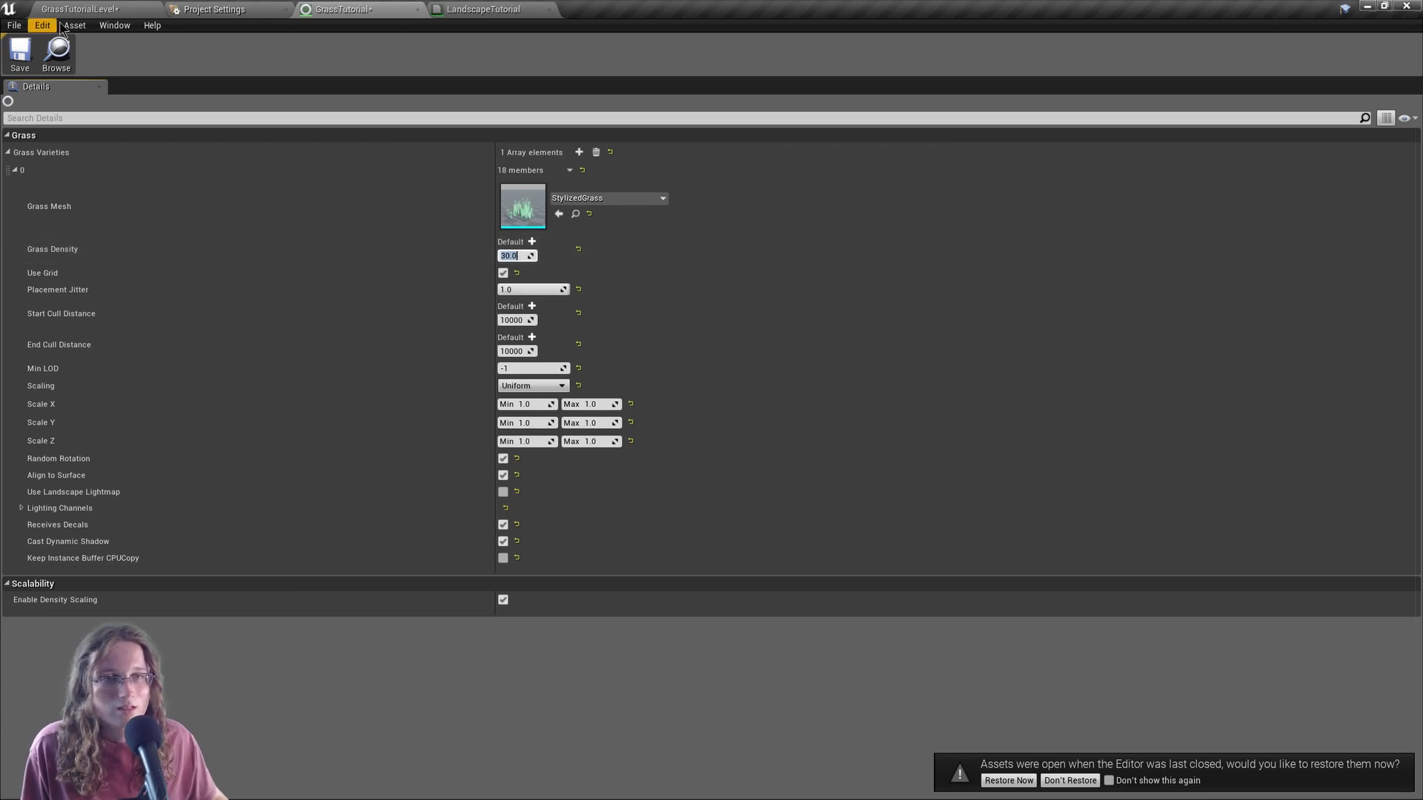
pyautogui.click(20, 56)
pyautogui.click(77, 9)
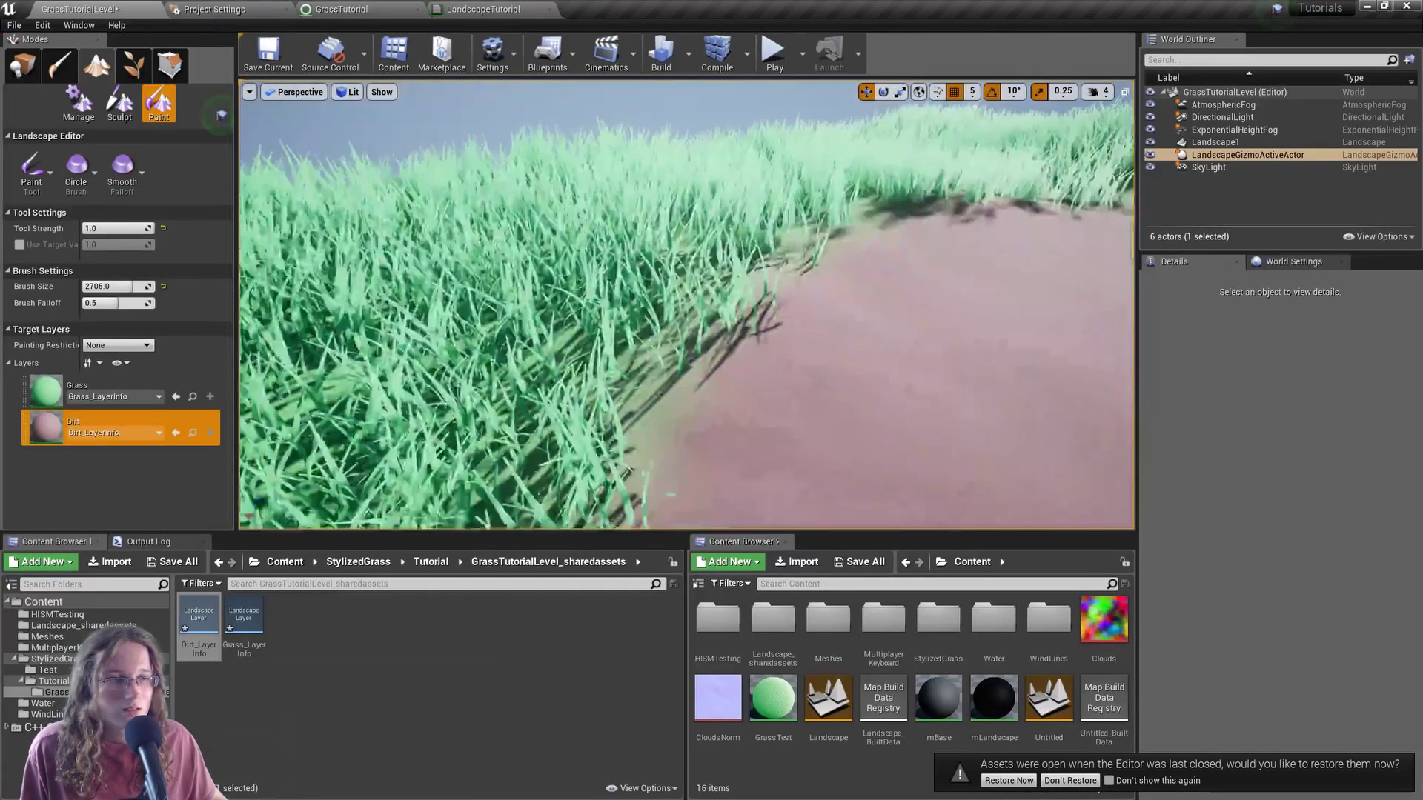
pyautogui.moveTo(686, 304); pyautogui.dragTo(712, 274, button='right')
pyautogui.press('w')
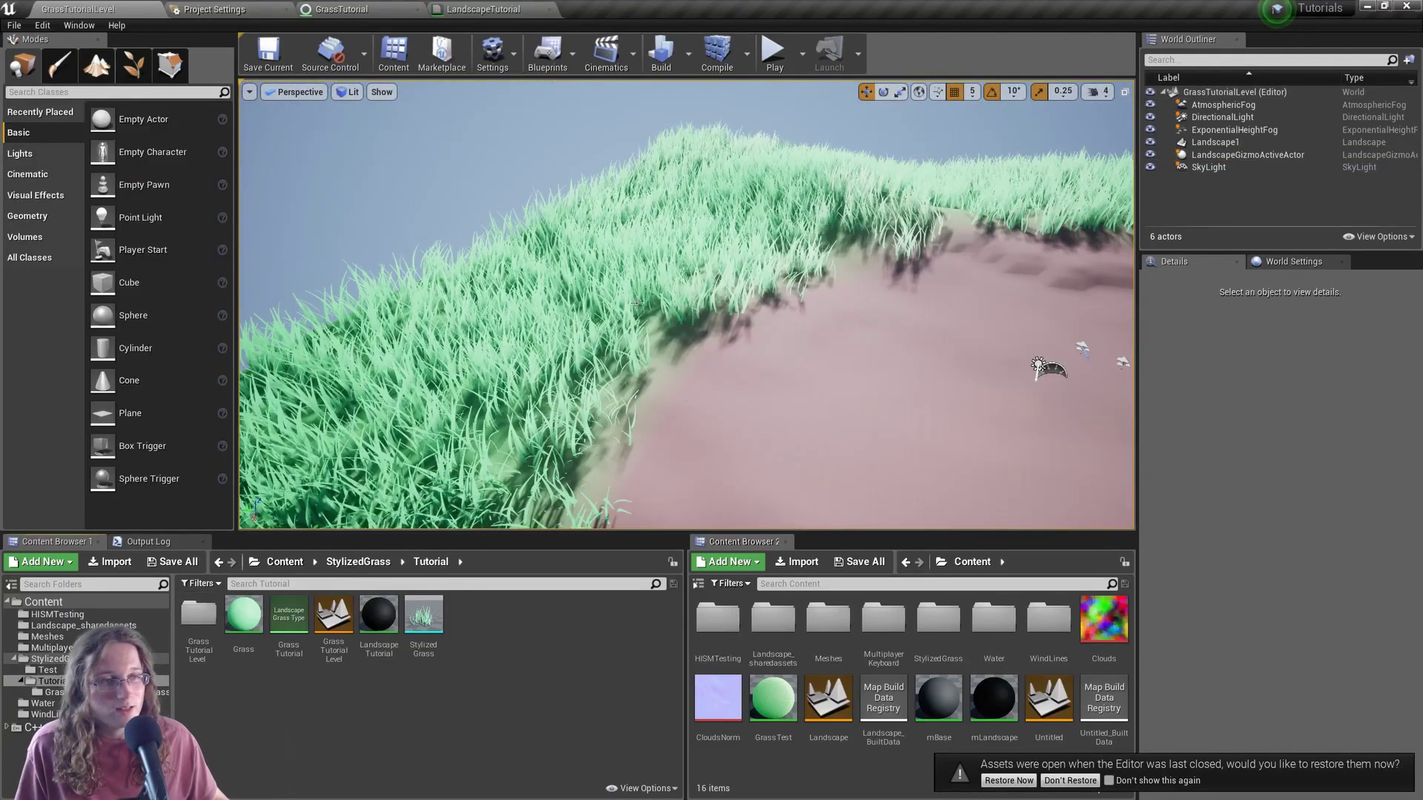
# Open the Grass material and move its result node clear of the overlapping Param colour node.
pyautogui.doubleClick(249, 622)
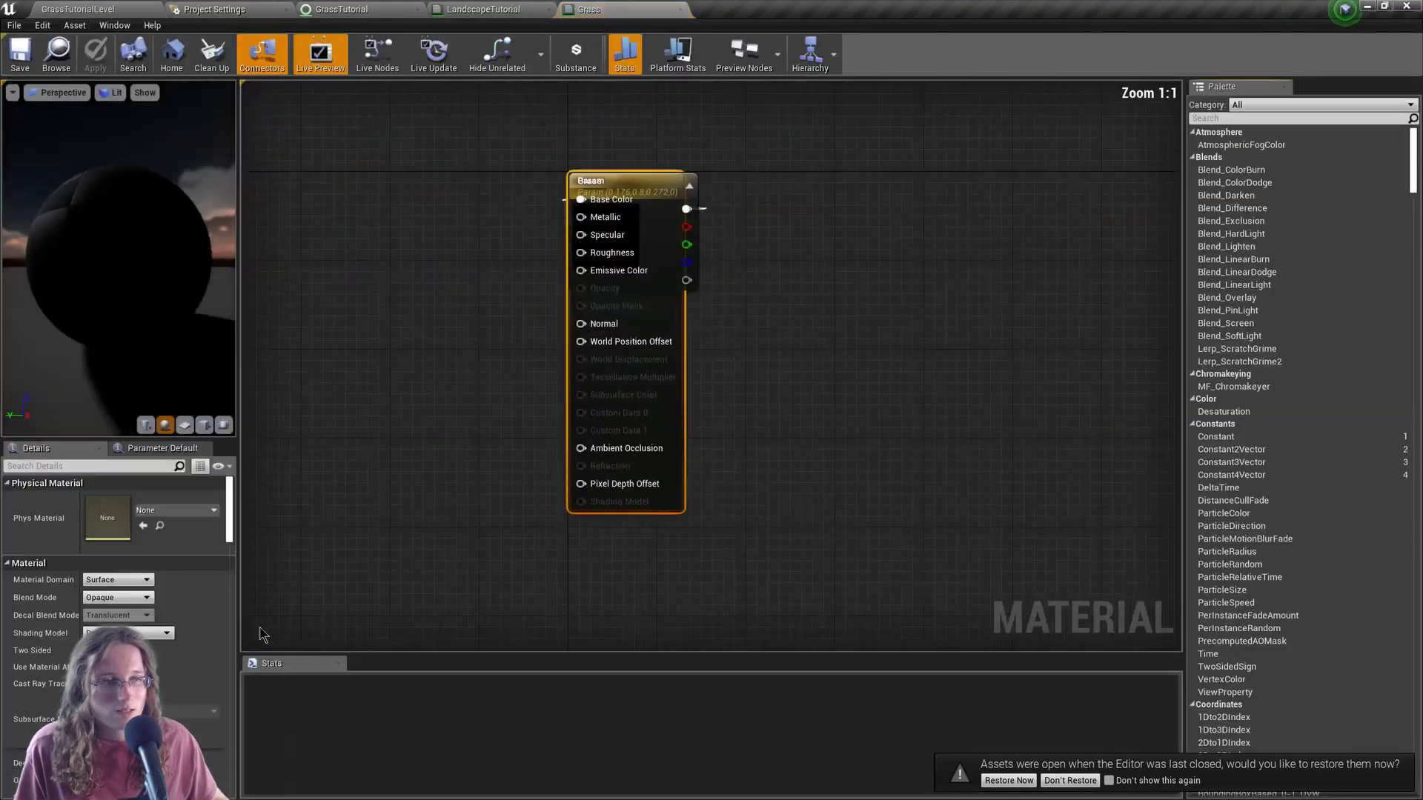
pyautogui.moveTo(744, 219); pyautogui.dragTo(967, 259)
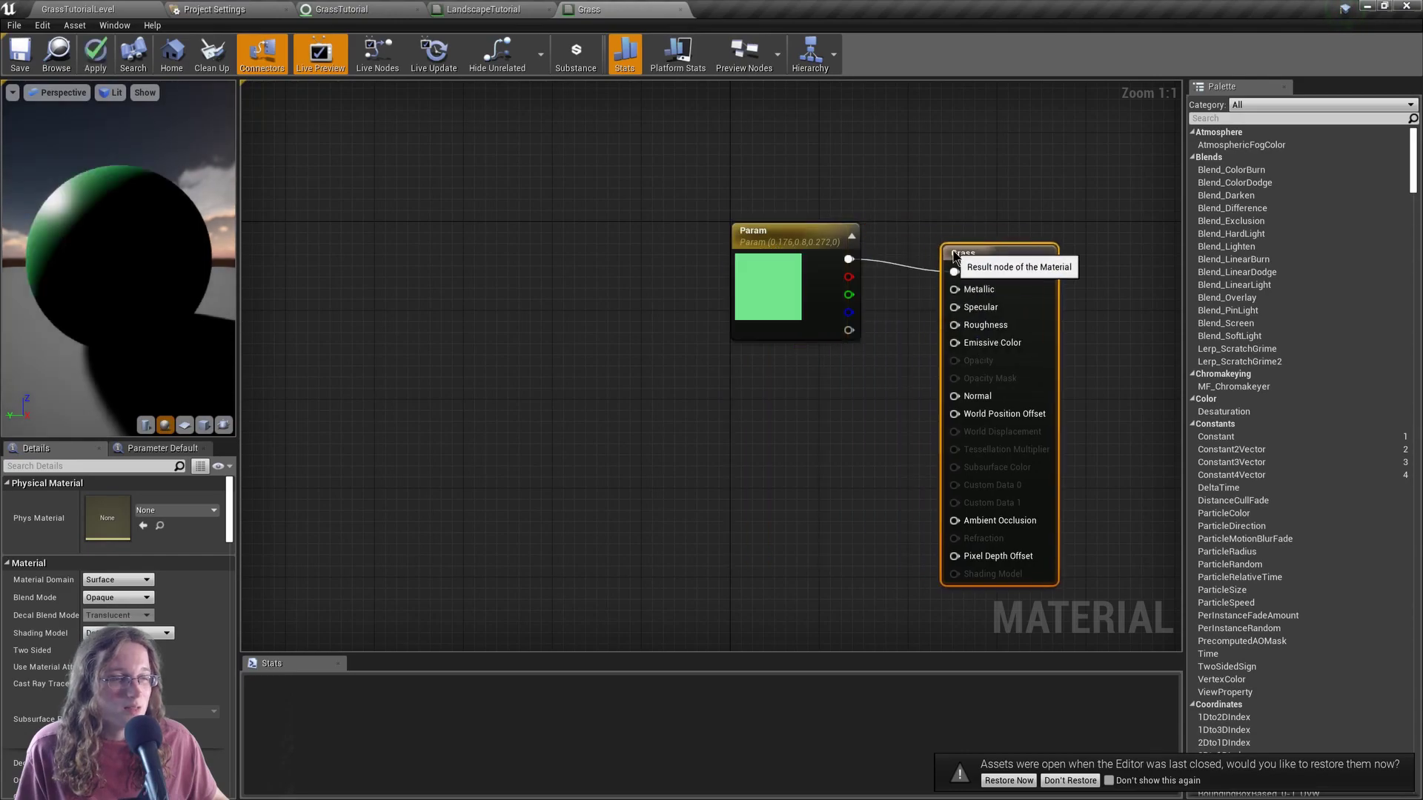
pyautogui.click(34, 10)
pyautogui.press('w')
pyautogui.moveTo(330, 207)
pyautogui.mouseDown(button='right')
pyautogui.moveTo(267, 211)
pyautogui.moveTo(334, 207)
pyautogui.mouseUp(button='right')
pyautogui.click(591, 9)
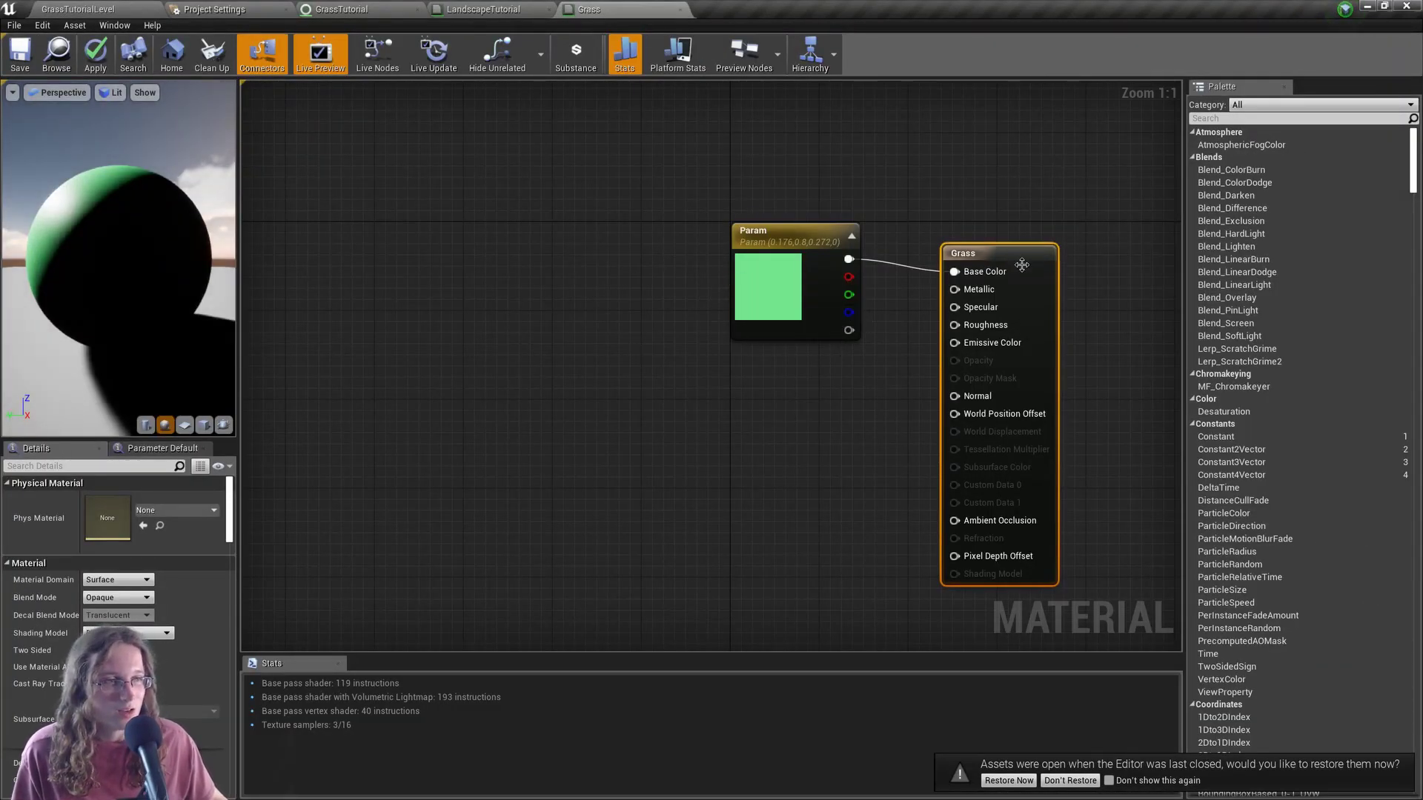
pyautogui.click(115, 597)
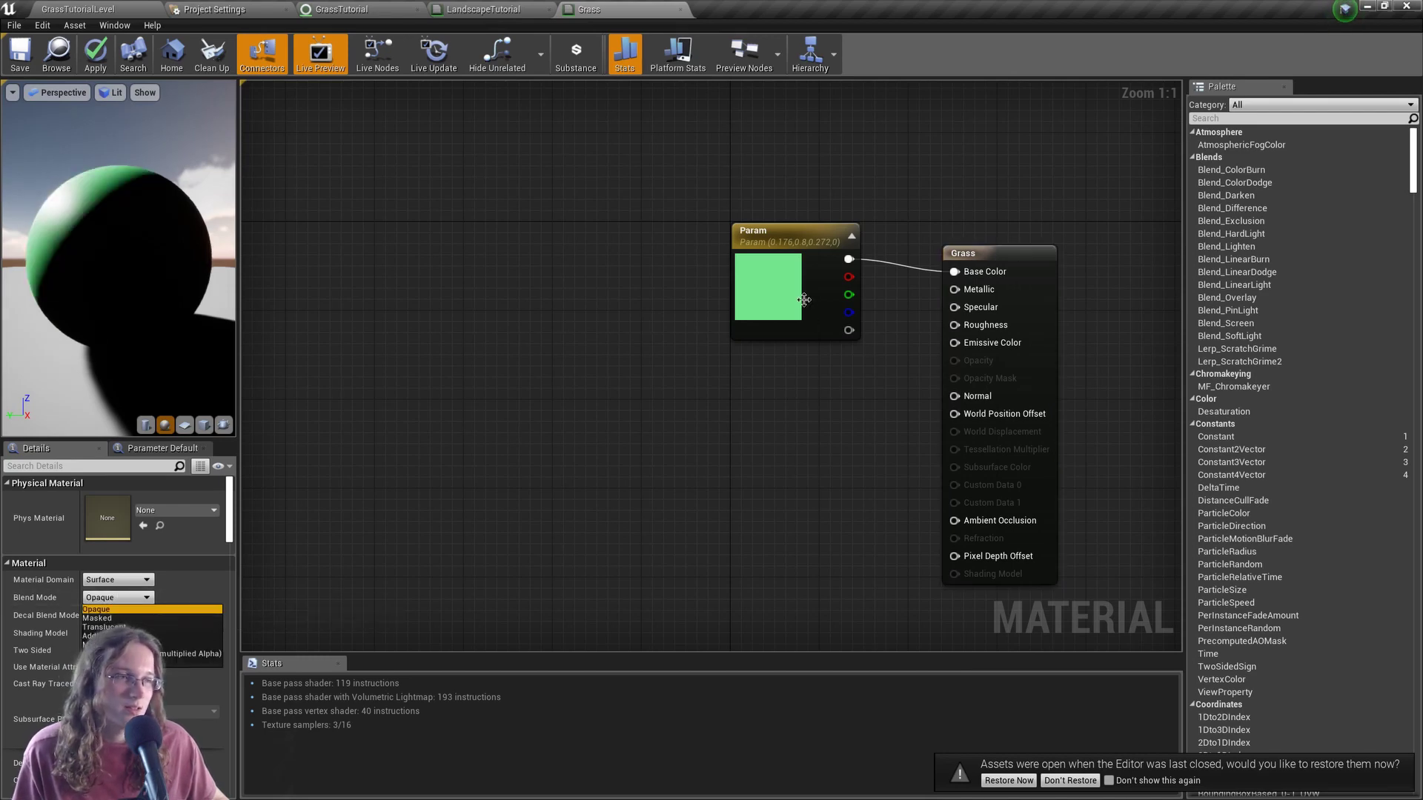
# Add a SimpleGrassWind node below the Param colour node and connect its Result to the Grass material's World Position Offset.
pyautogui.moveTo(638, 552); pyautogui.dragTo(517, 540, button='right')
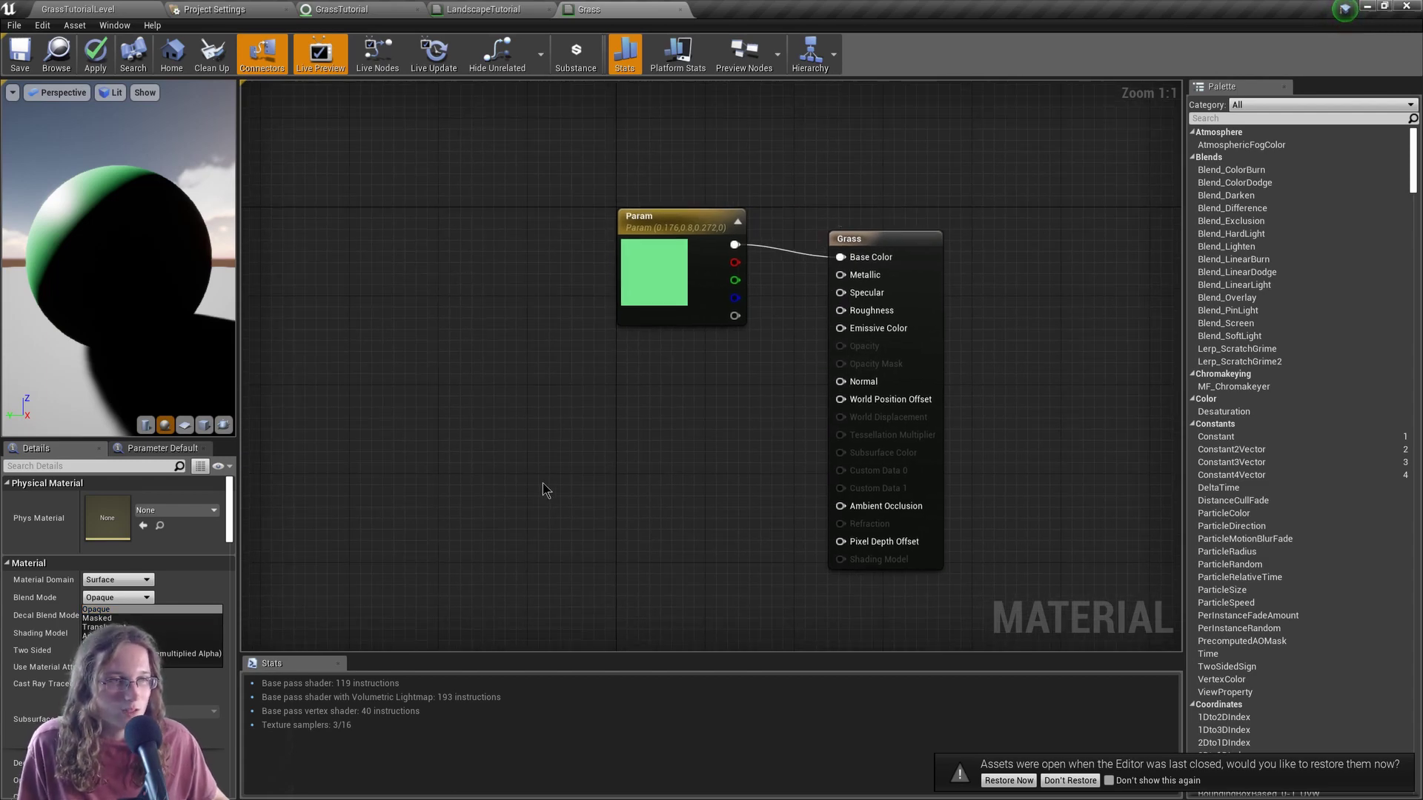
pyautogui.moveTo(670, 356); pyautogui.dragTo(664, 388, button='right')
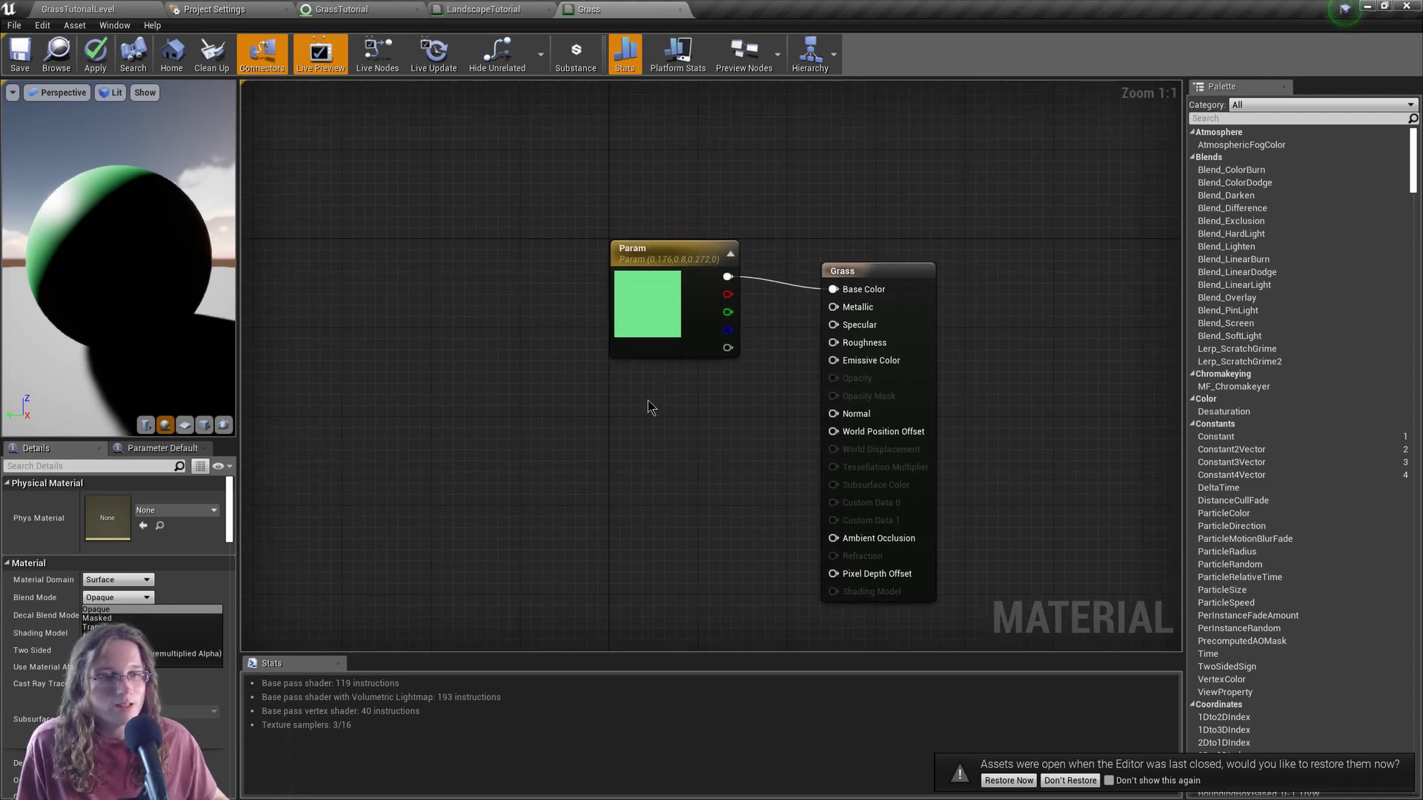
pyautogui.rightClick(647, 408)
pyautogui.write('sp')
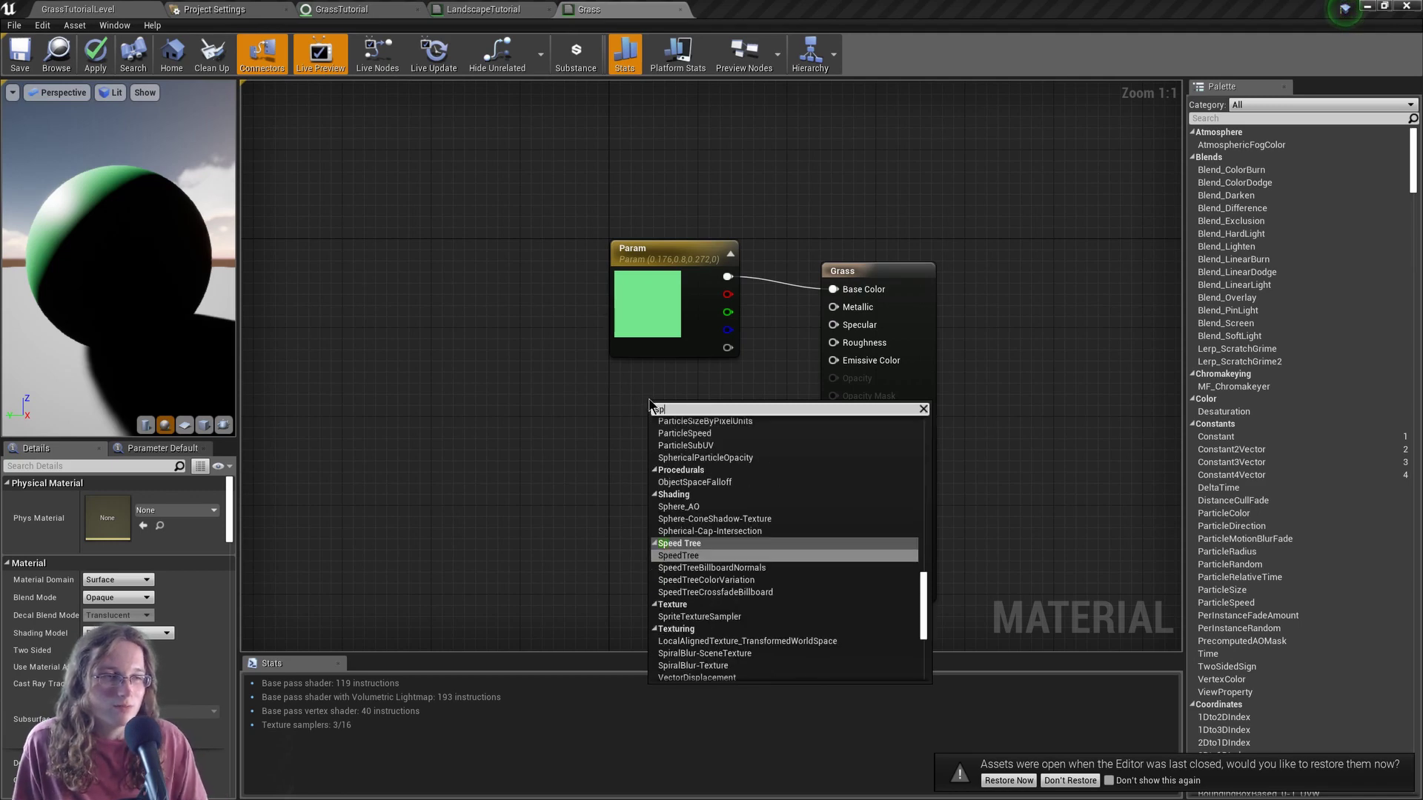
pyautogui.press('BackSpace')
pyautogui.write('implegr')
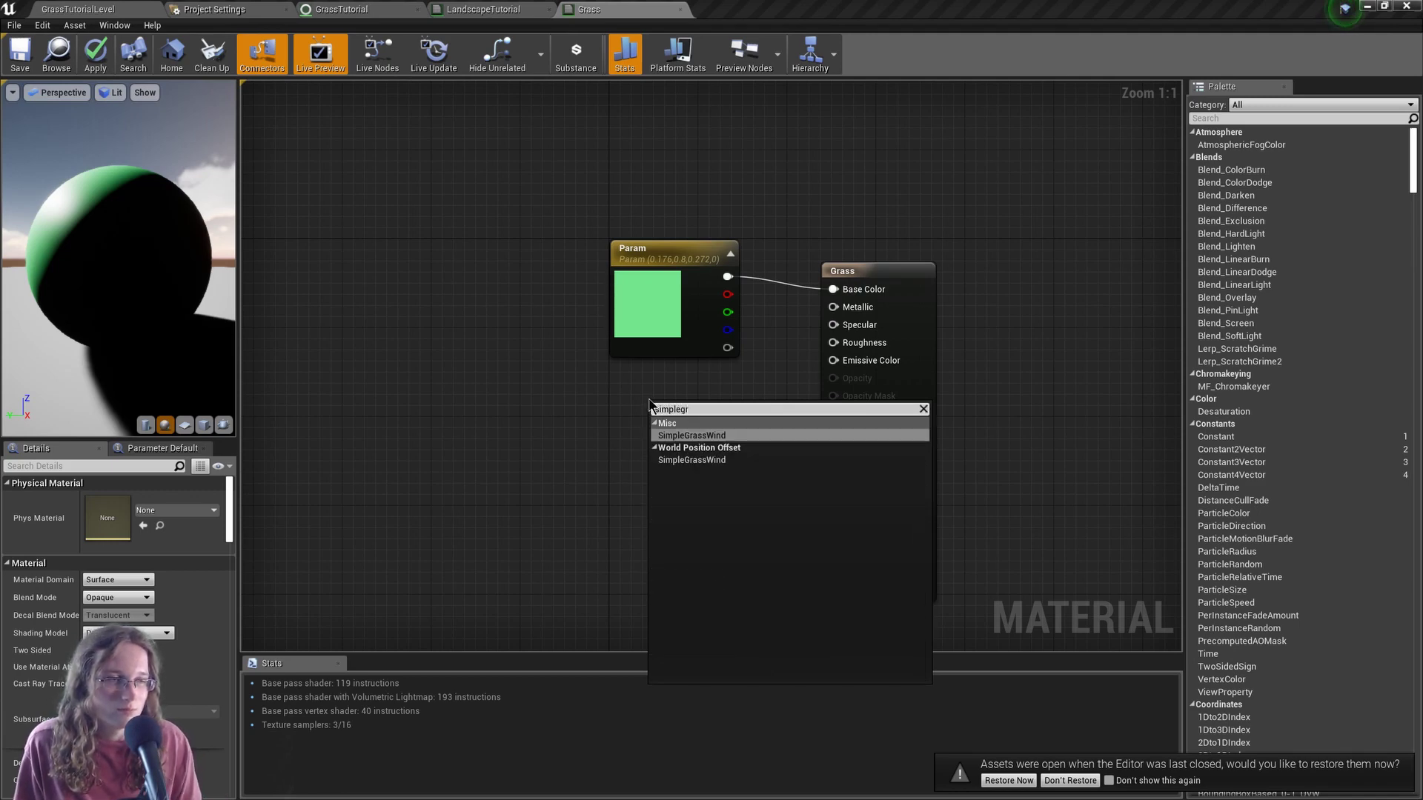
pyautogui.press('Return')
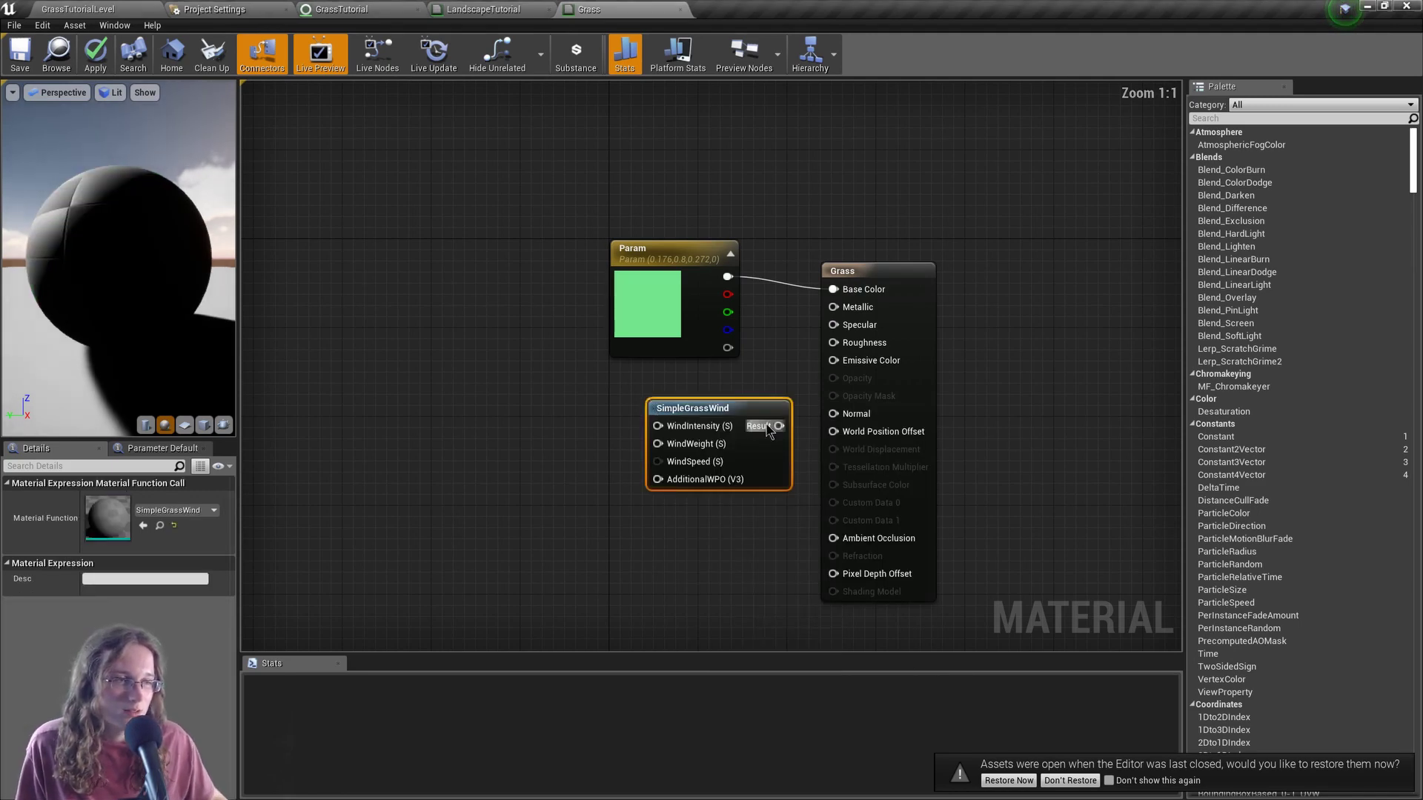
pyautogui.moveTo(807, 442); pyautogui.dragTo(835, 434)
pyautogui.moveTo(740, 411); pyautogui.dragTo(736, 417)
pyautogui.moveTo(753, 398); pyautogui.dragTo(763, 324, button='right')
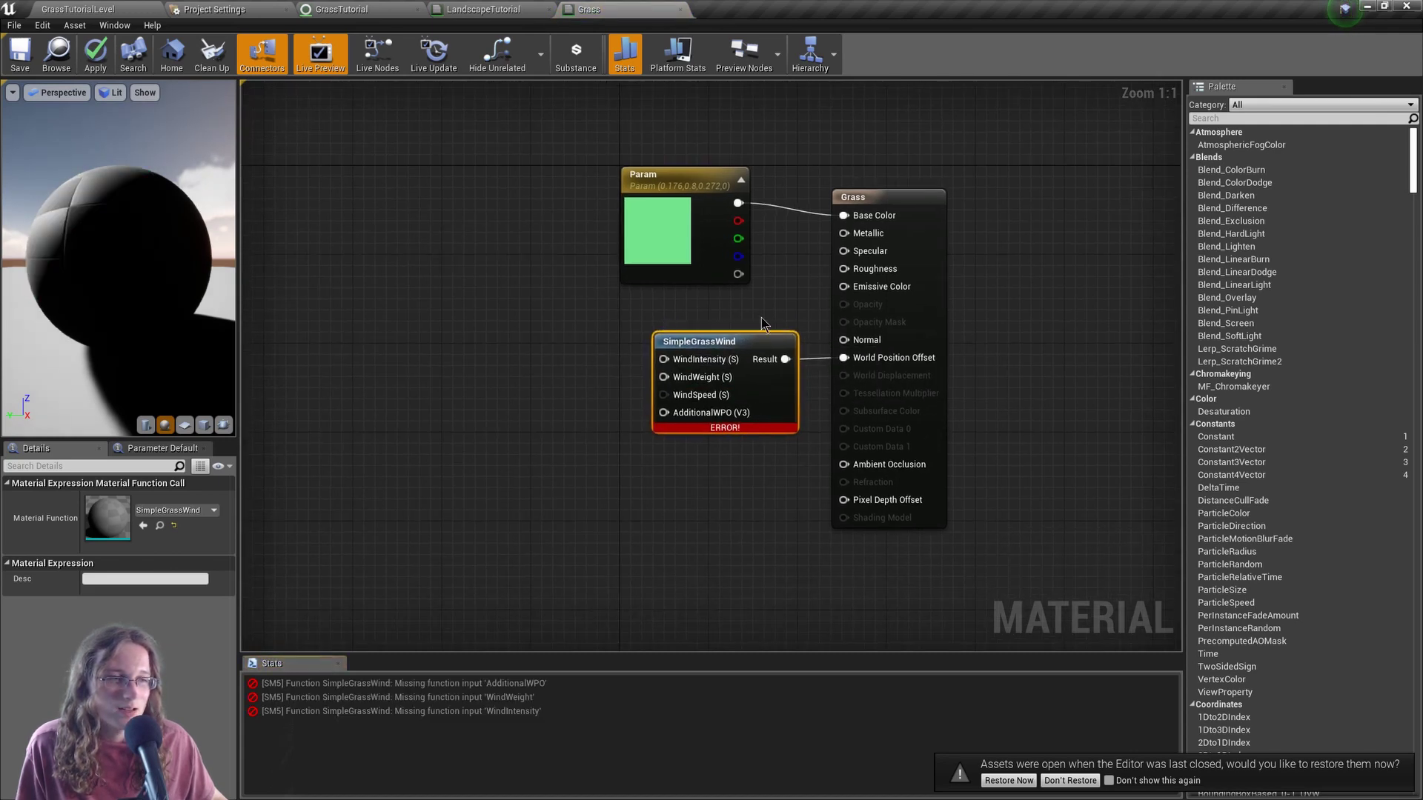
# Connect a constant of 0 to AdditionalWPO and a new scalar parameter named Speed to WindSpeed on the SimpleGrassWind node.
pyautogui.click(592, 416)
pyautogui.moveTo(616, 441); pyautogui.dragTo(703, 414)
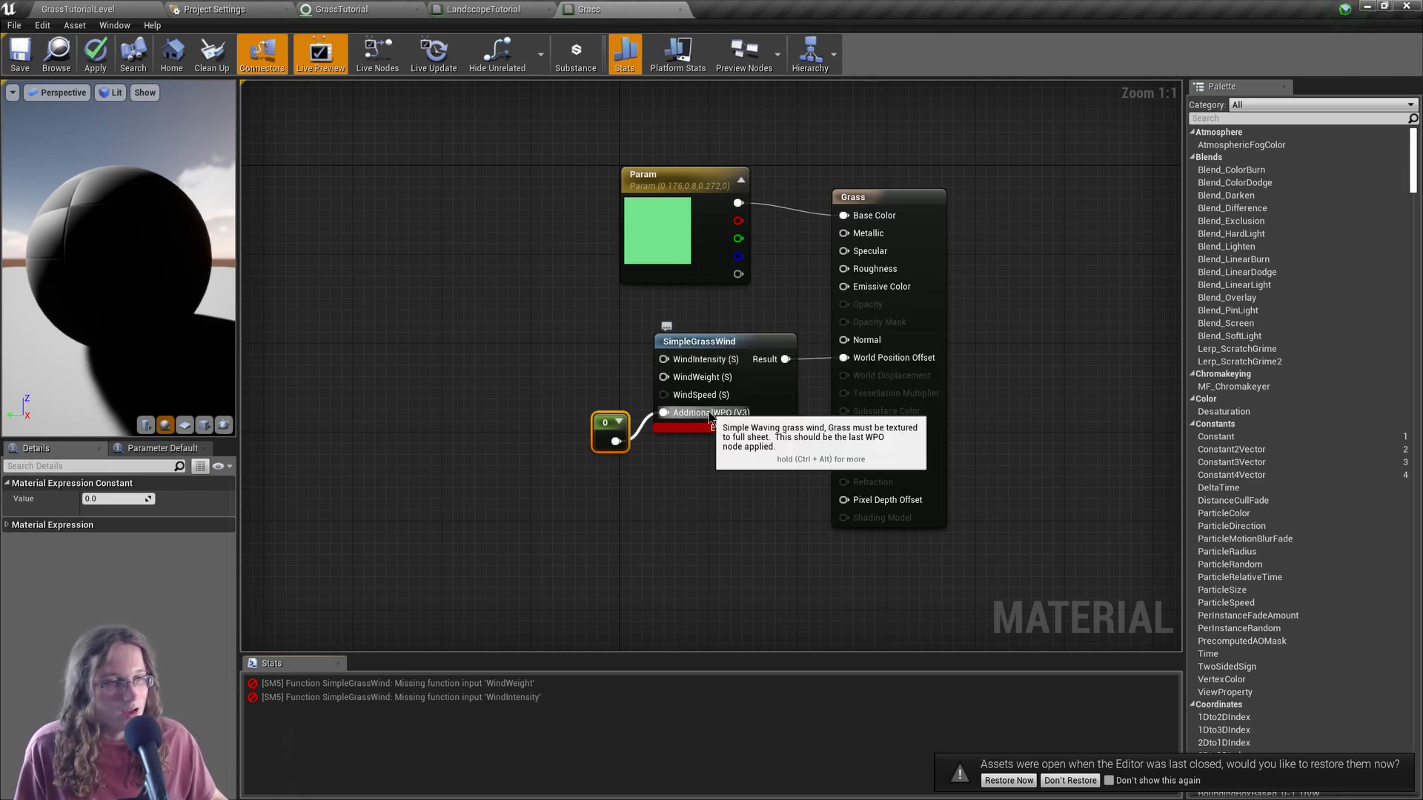
pyautogui.click(530, 363)
pyautogui.write('sssssss')
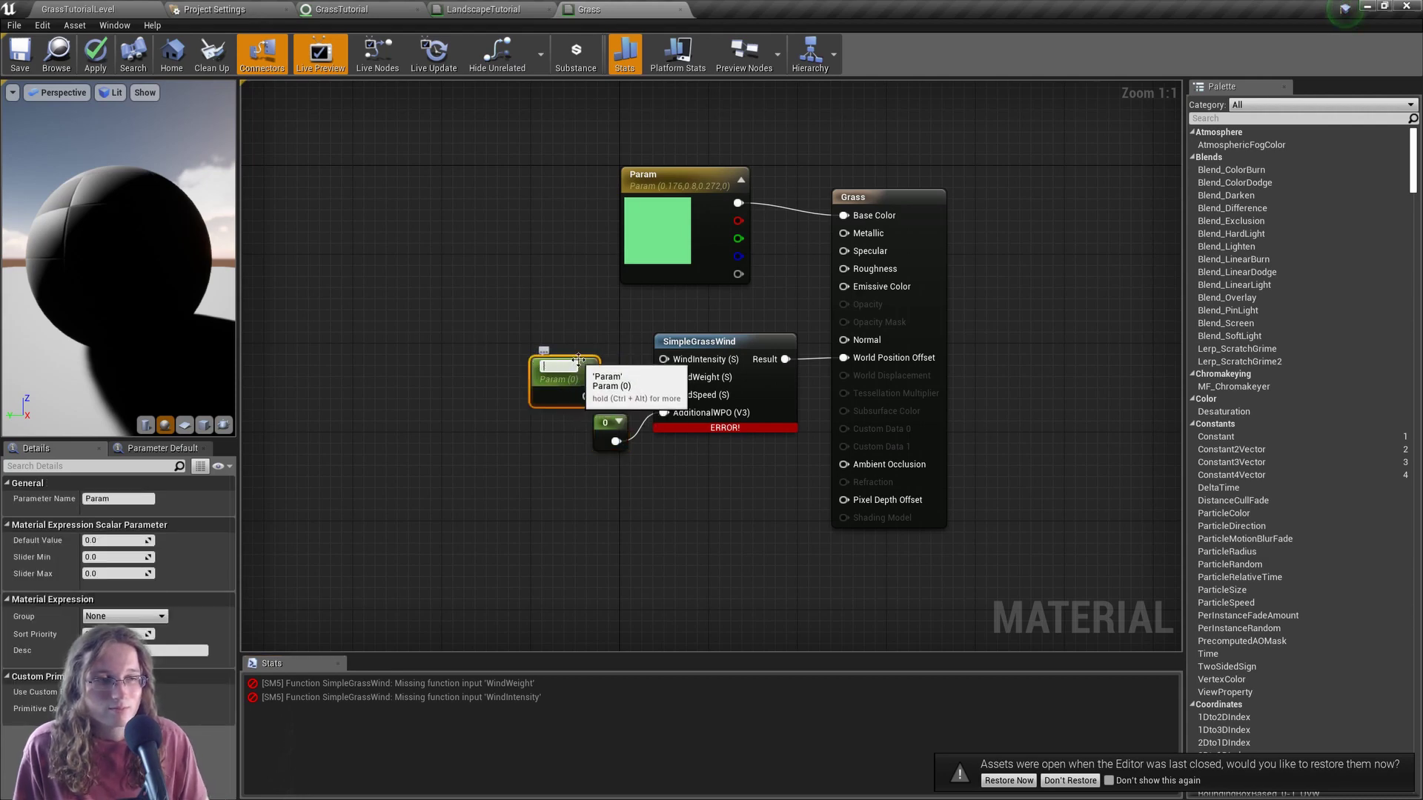
pyautogui.write('d')
pyautogui.press('Return')
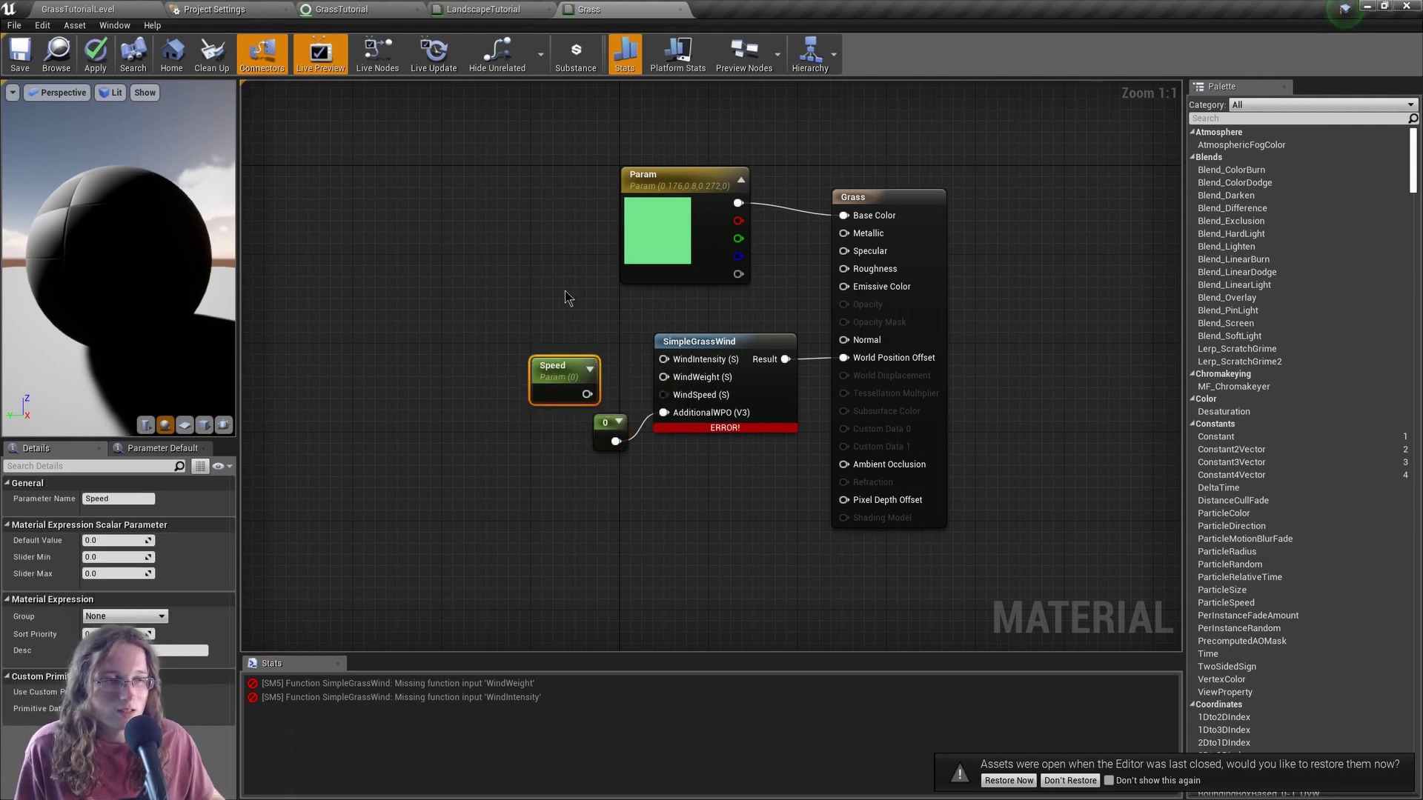
pyautogui.moveTo(587, 394); pyautogui.dragTo(664, 394)
# Add a constant with value 1, connect it to WindWeight and place it close to the SimpleGrassWind node.
pyautogui.click(592, 311)
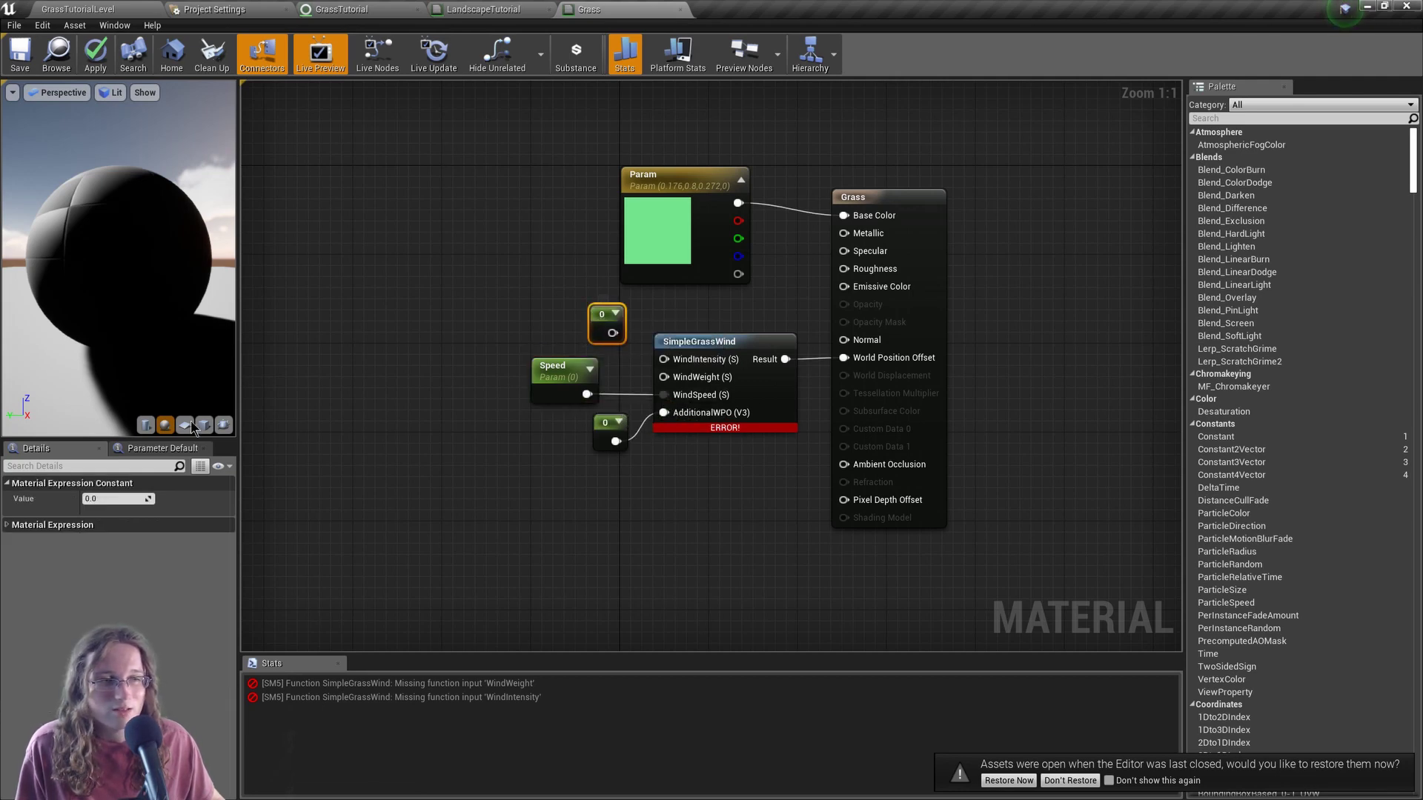
pyautogui.click(126, 498)
pyautogui.write('1')
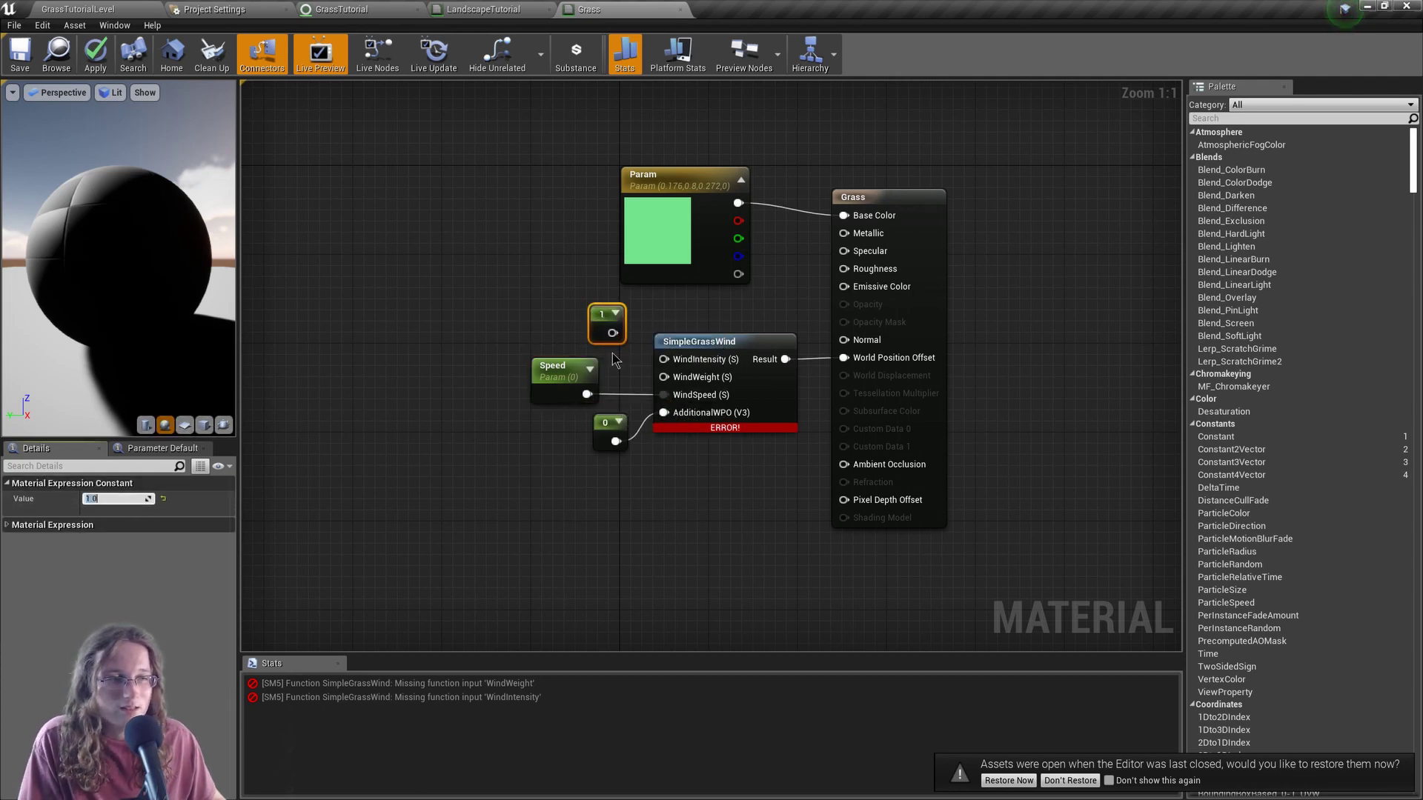
pyautogui.moveTo(612, 333); pyautogui.dragTo(664, 377)
pyautogui.moveTo(612, 328); pyautogui.dragTo(632, 367)
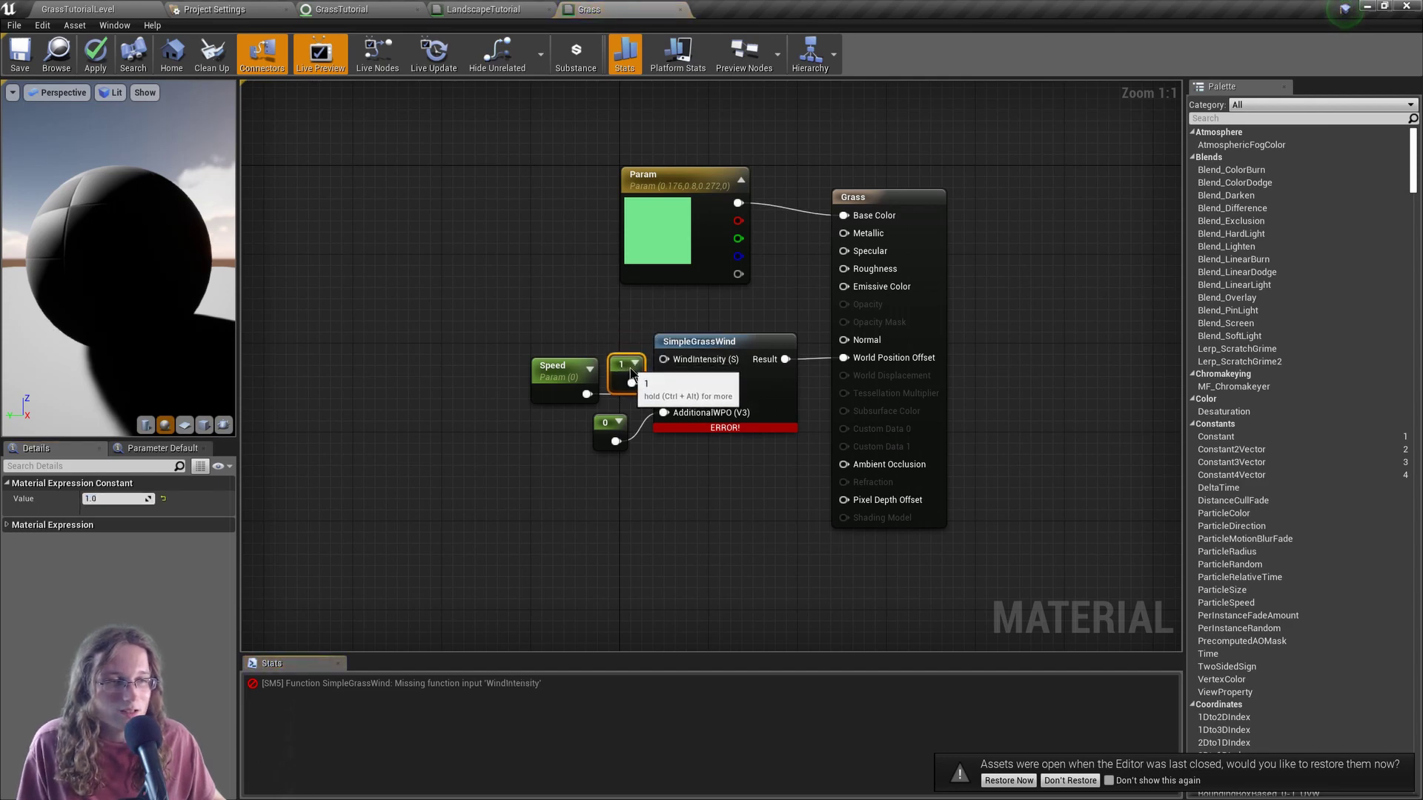
# Set the default value of the Speed parameter to 1.
pyautogui.click(555, 365)
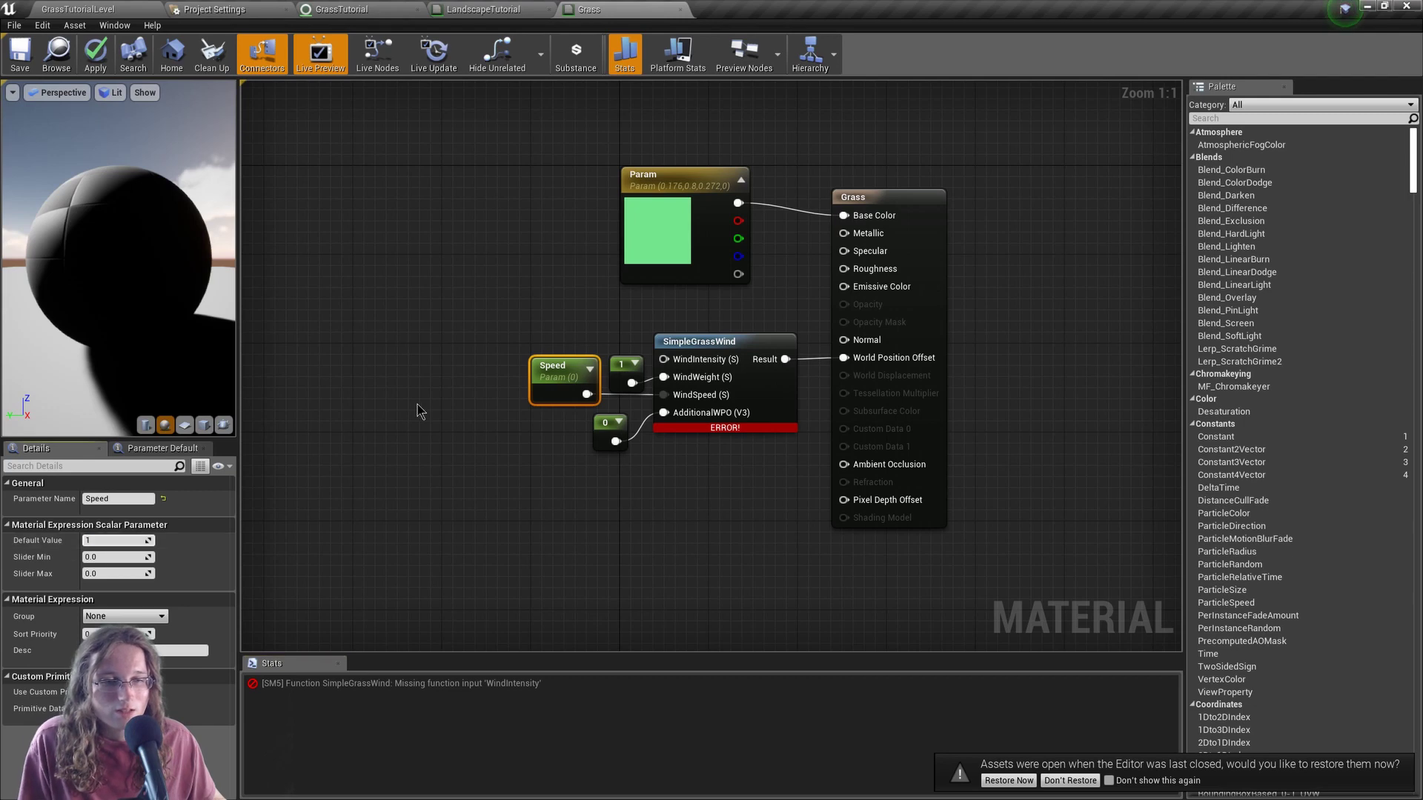
pyautogui.write('1')
pyautogui.press('Return')
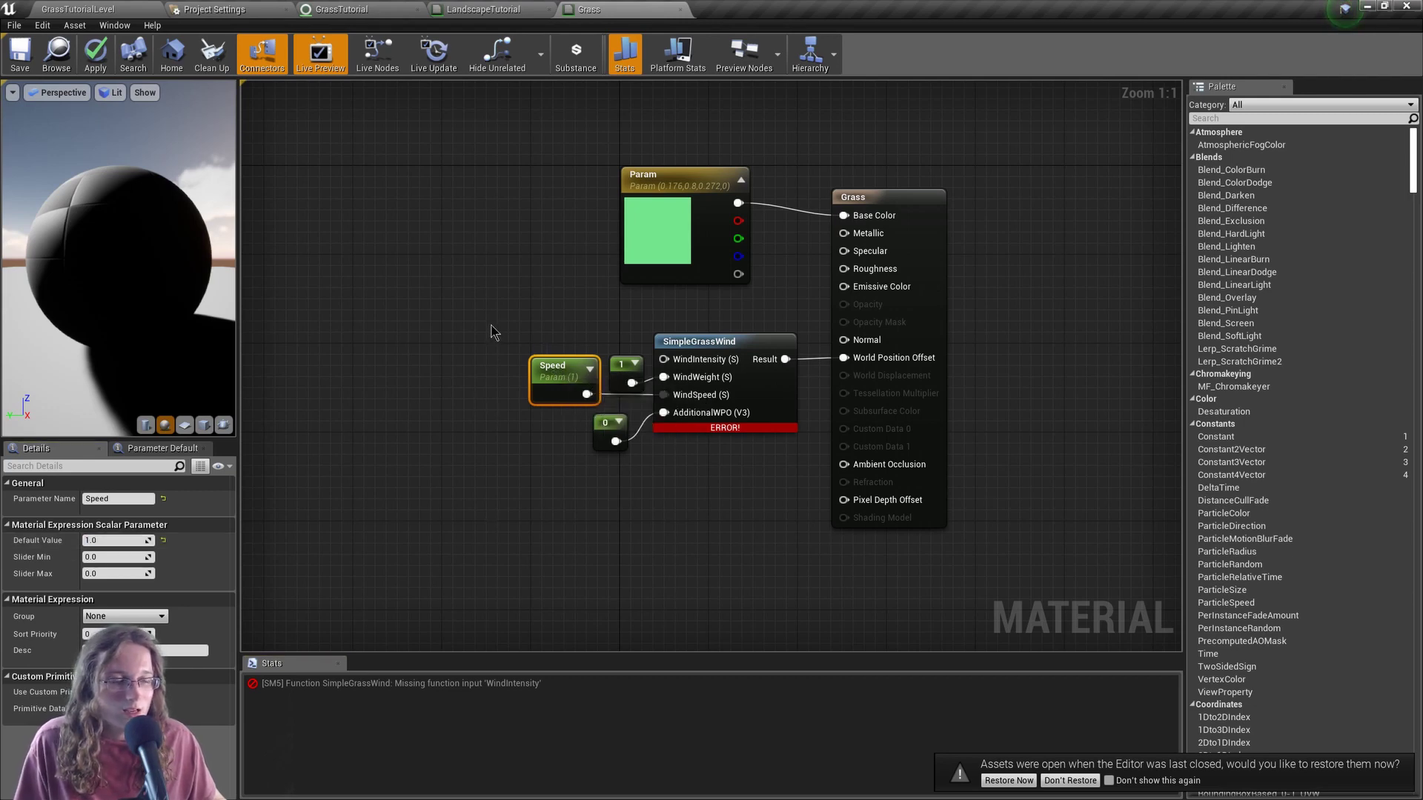
# Create a scalar parameter named Intensity with default value 0.1 and connect it to WindIntensity.
pyautogui.click(492, 326)
pyautogui.press('s')
pyautogui.click(536, 281)
pyautogui.write('s')
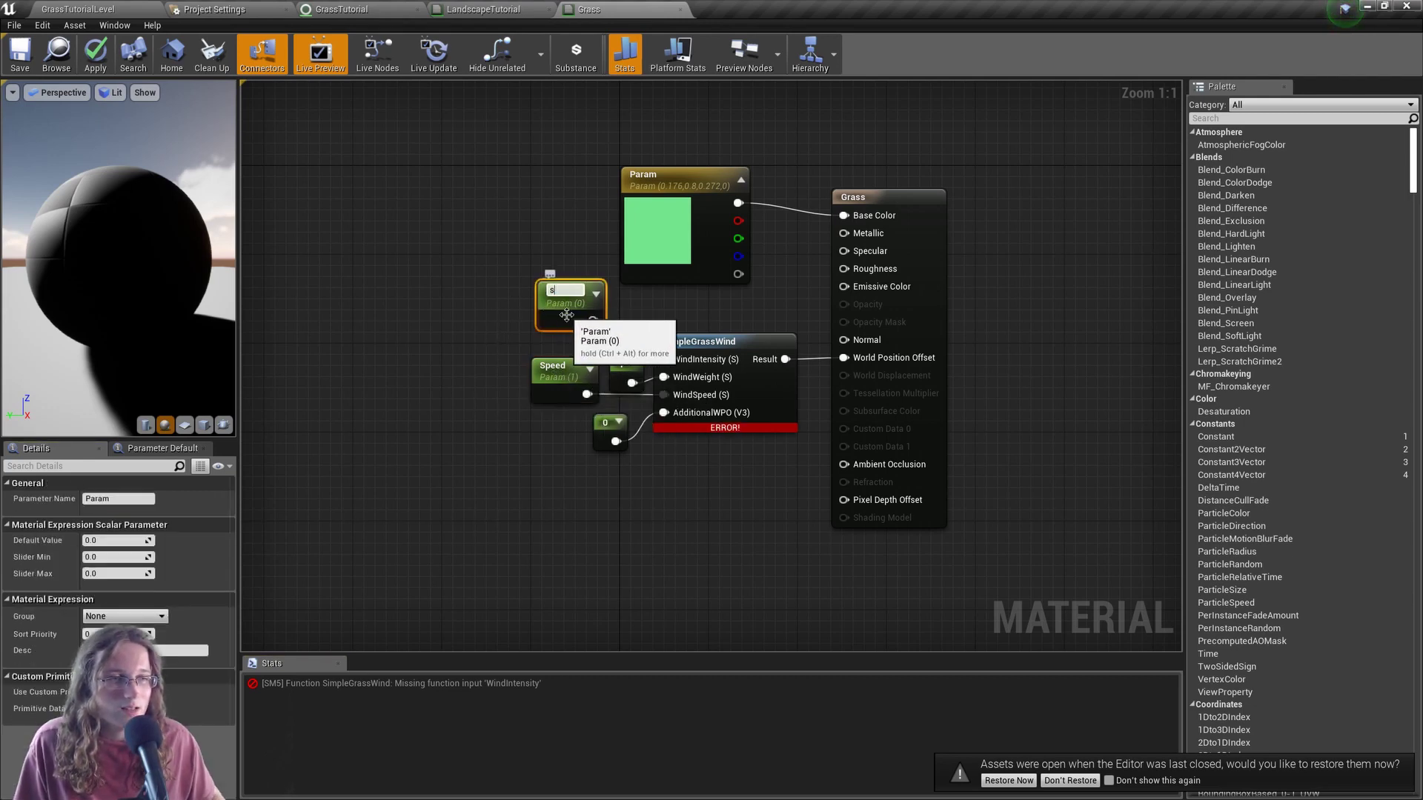
pyautogui.write('ntensity')
pyautogui.press('Return')
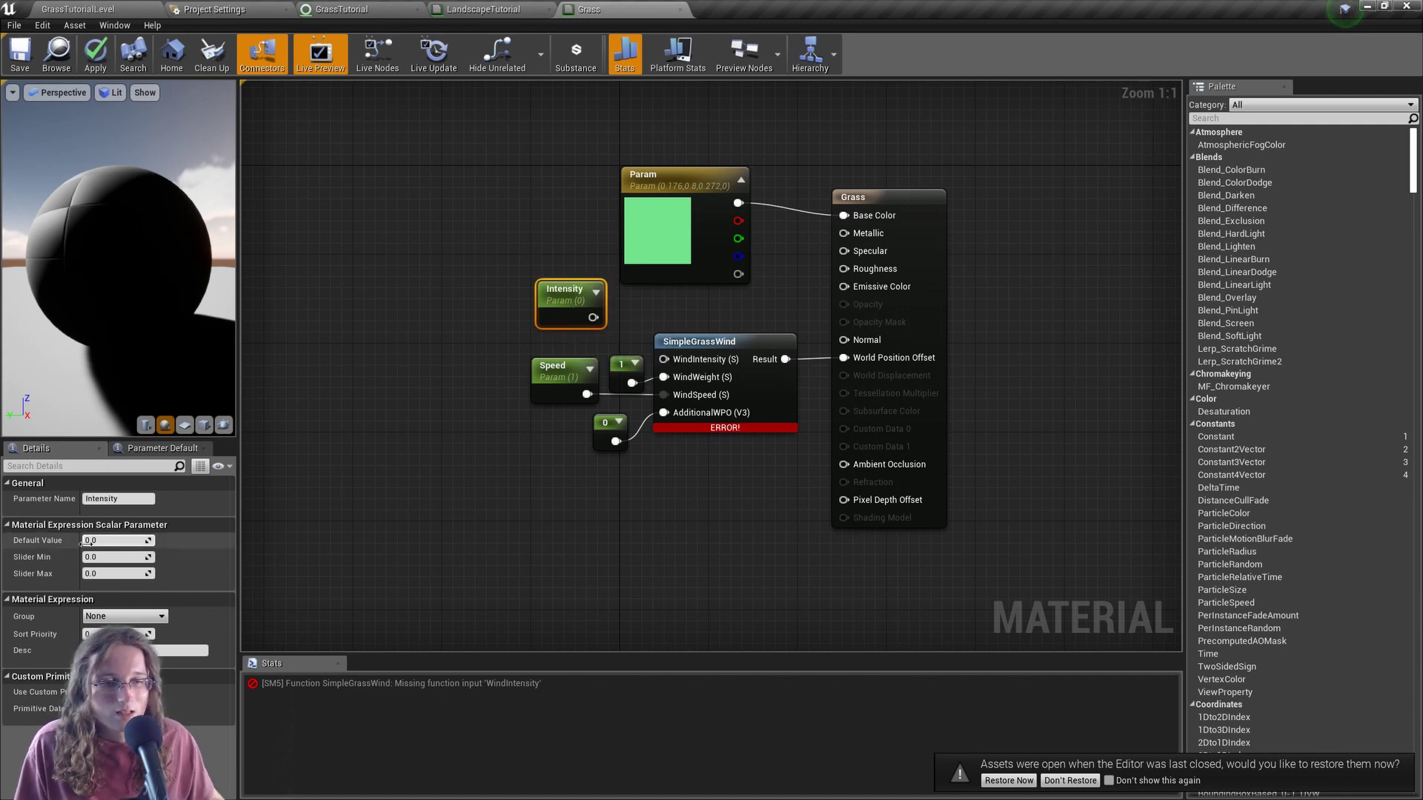
pyautogui.click(102, 543)
pyautogui.write('0.1')
pyautogui.press('Return')
pyautogui.moveTo(600, 317); pyautogui.dragTo(664, 360)
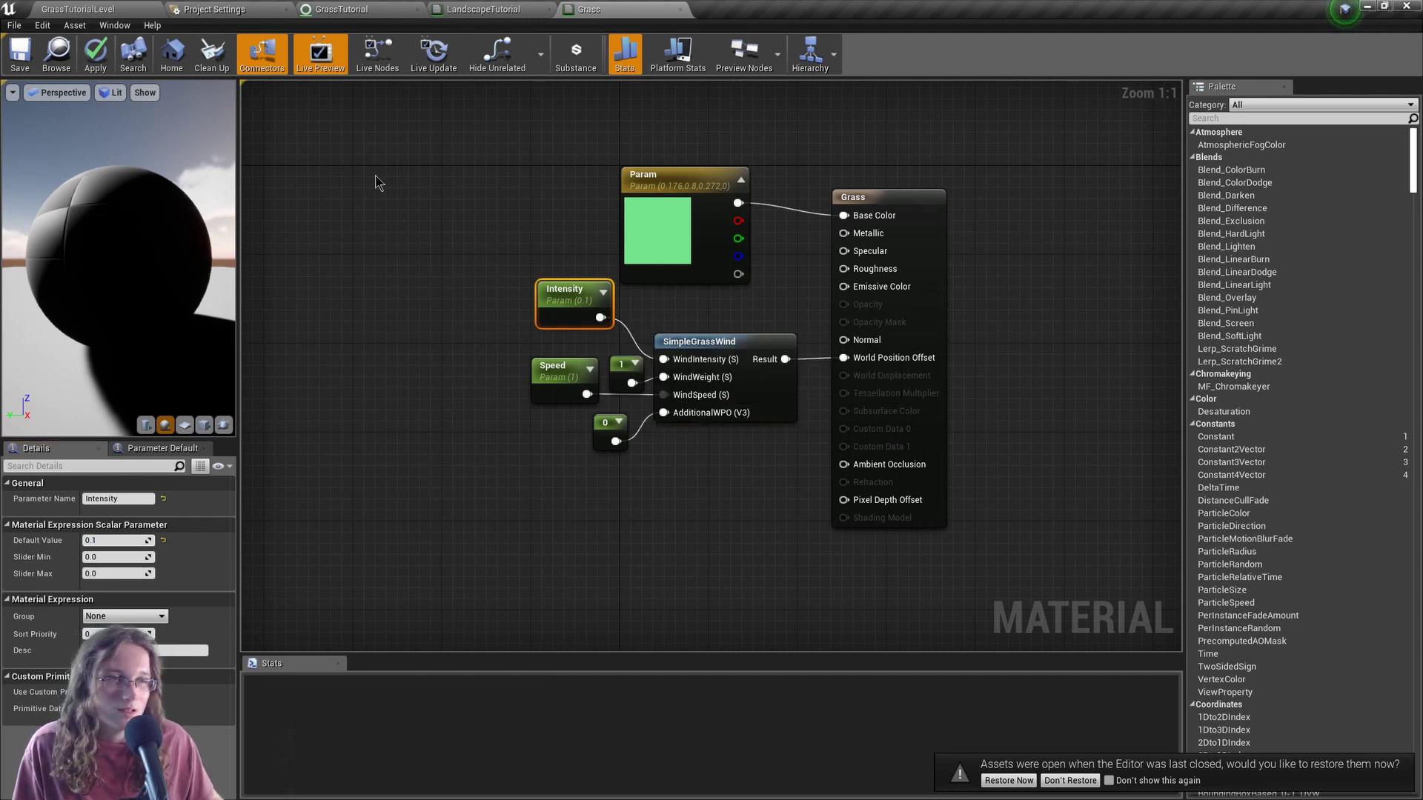
# Save the Grass material and place its editor as a floating, full-height window beside the GrassTutorialLevel viewport with the wind nodes in view.
pyautogui.click(19, 68)
pyautogui.click(96, 11)
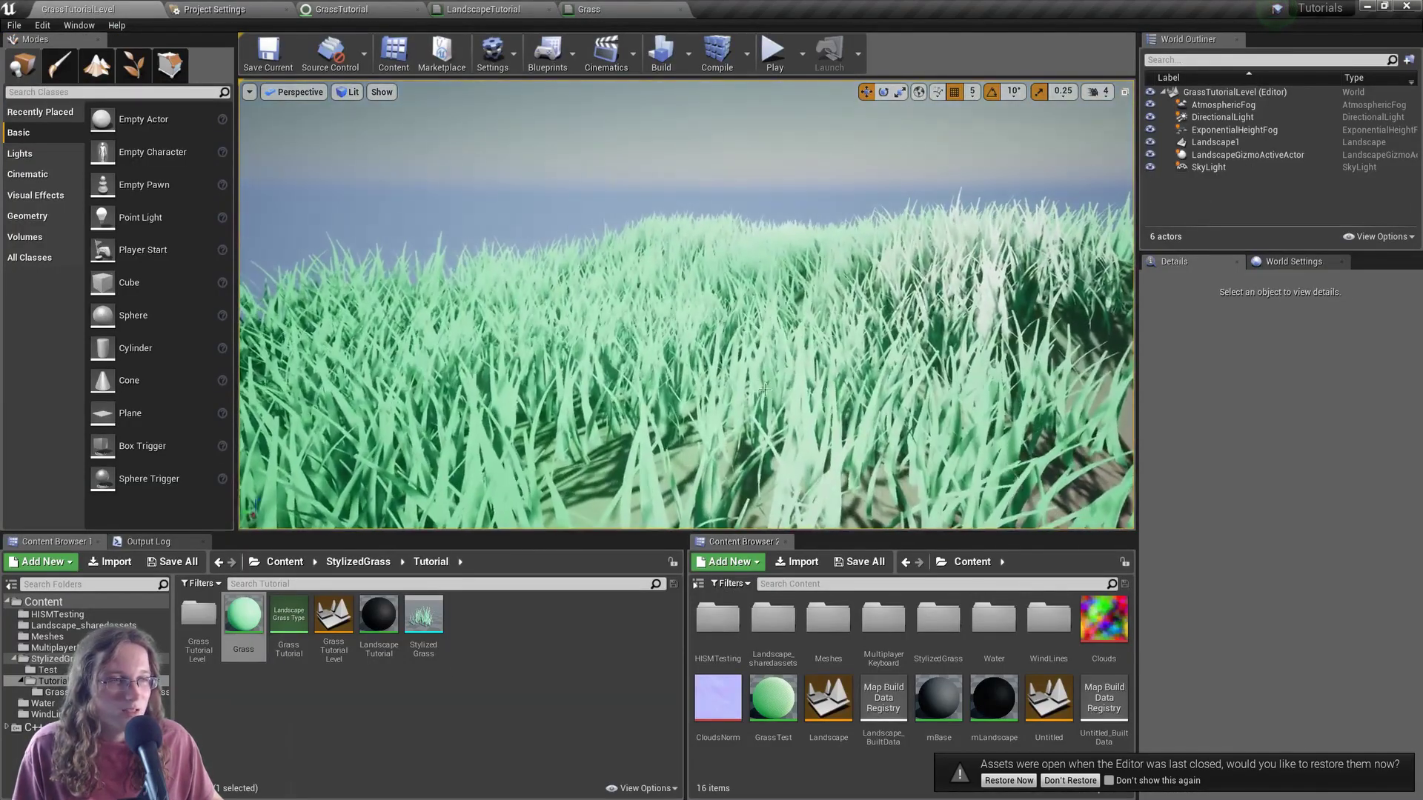
pyautogui.moveTo(634, 4); pyautogui.dragTo(737, 238)
pyautogui.click(239, 9)
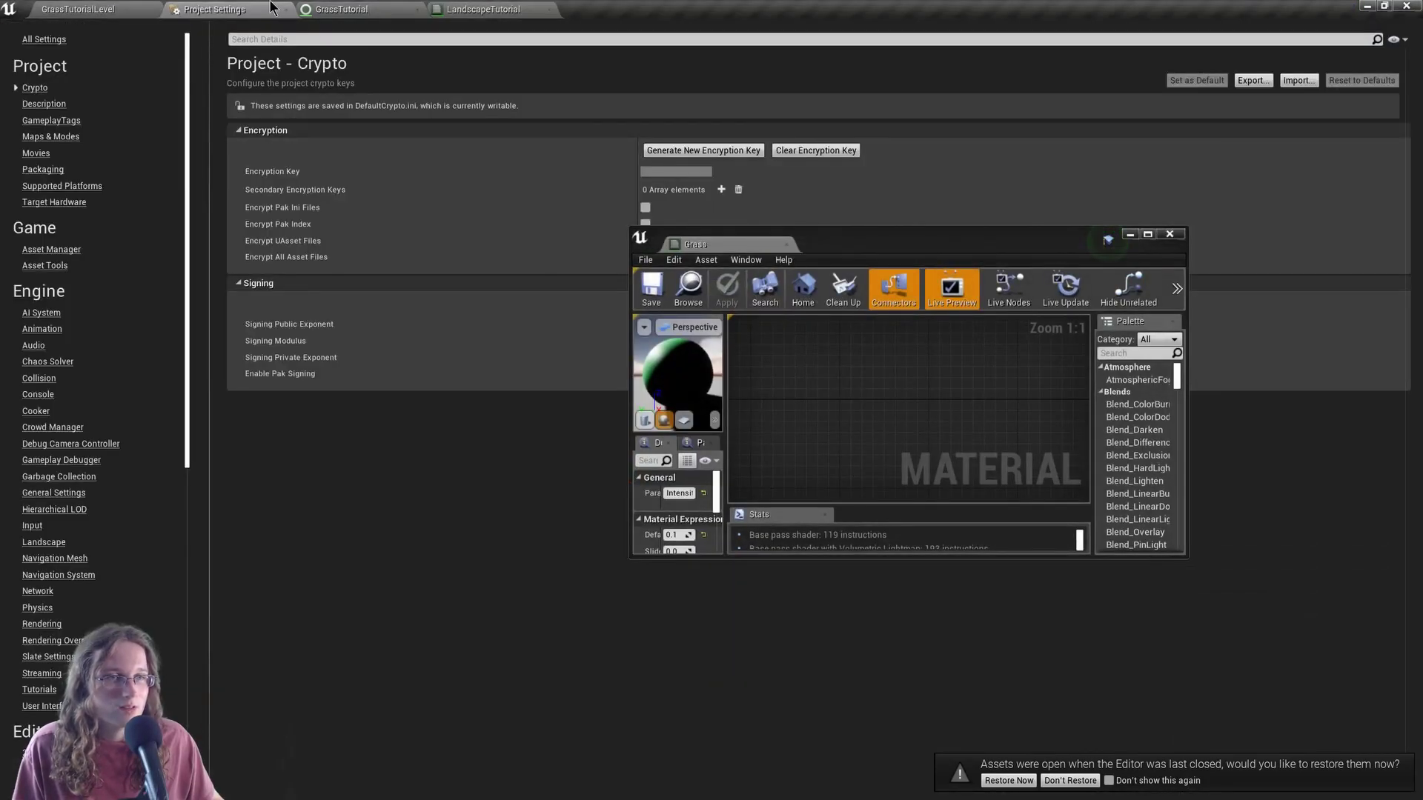
pyautogui.click(112, 9)
pyautogui.moveTo(863, 242); pyautogui.dragTo(1099, 139)
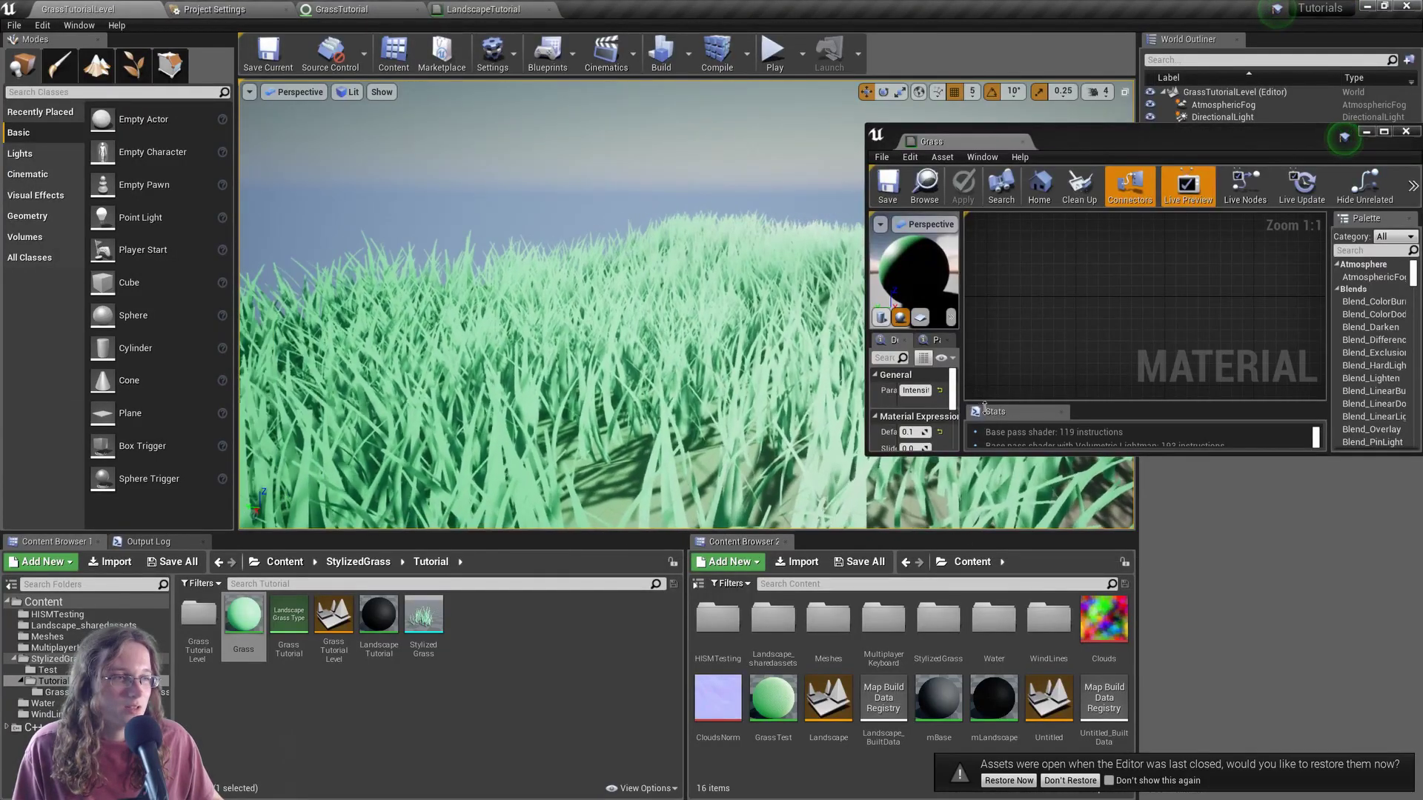
pyautogui.moveTo(1004, 454); pyautogui.dragTo(1009, 799)
pyautogui.moveTo(1178, 418); pyautogui.dragTo(967, 457, button='right')
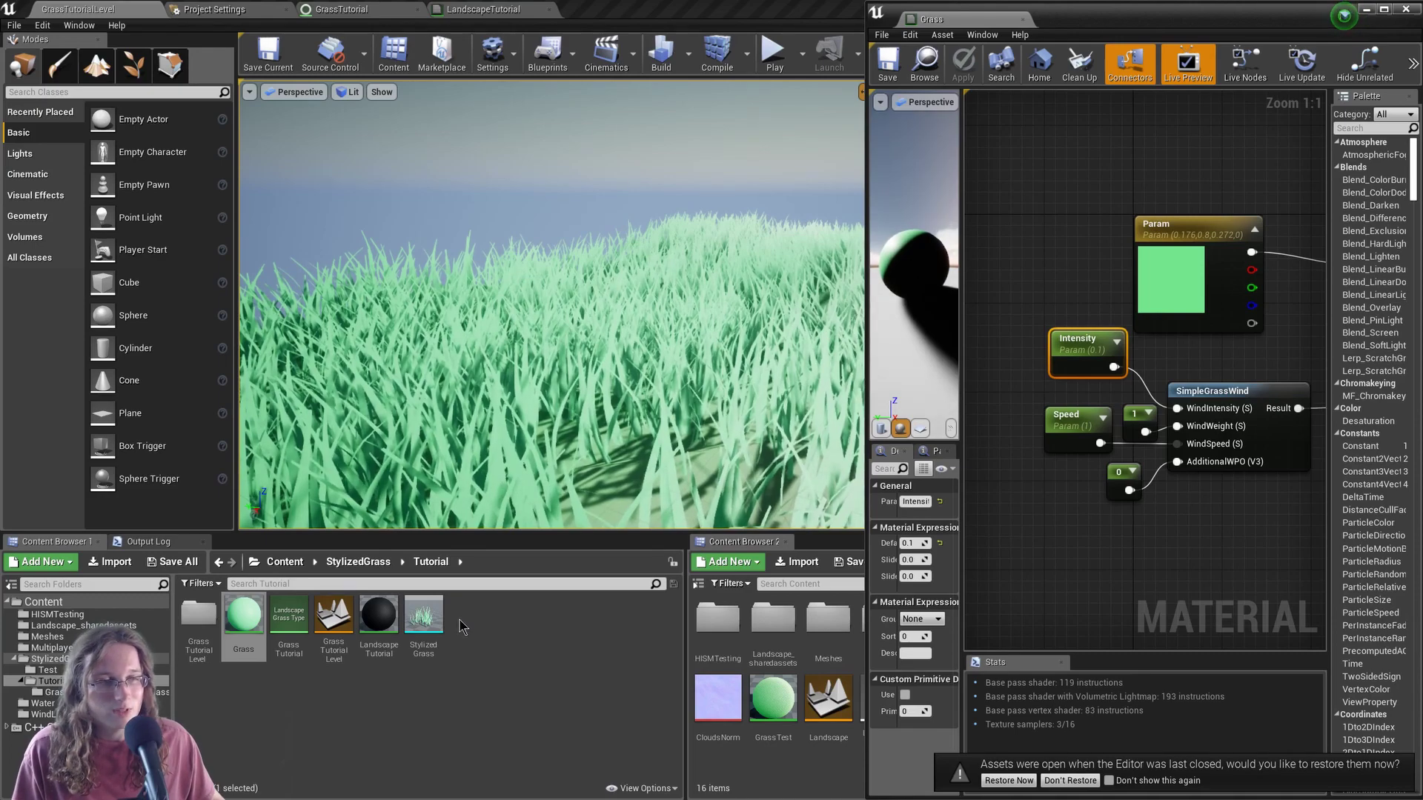
# Try Intensity default values of 0.8, 0.1247 and about 0.54 to compare the wind motion of the grass.
pyautogui.hotkey('ctrl', 'z')
pyautogui.click(1072, 359)
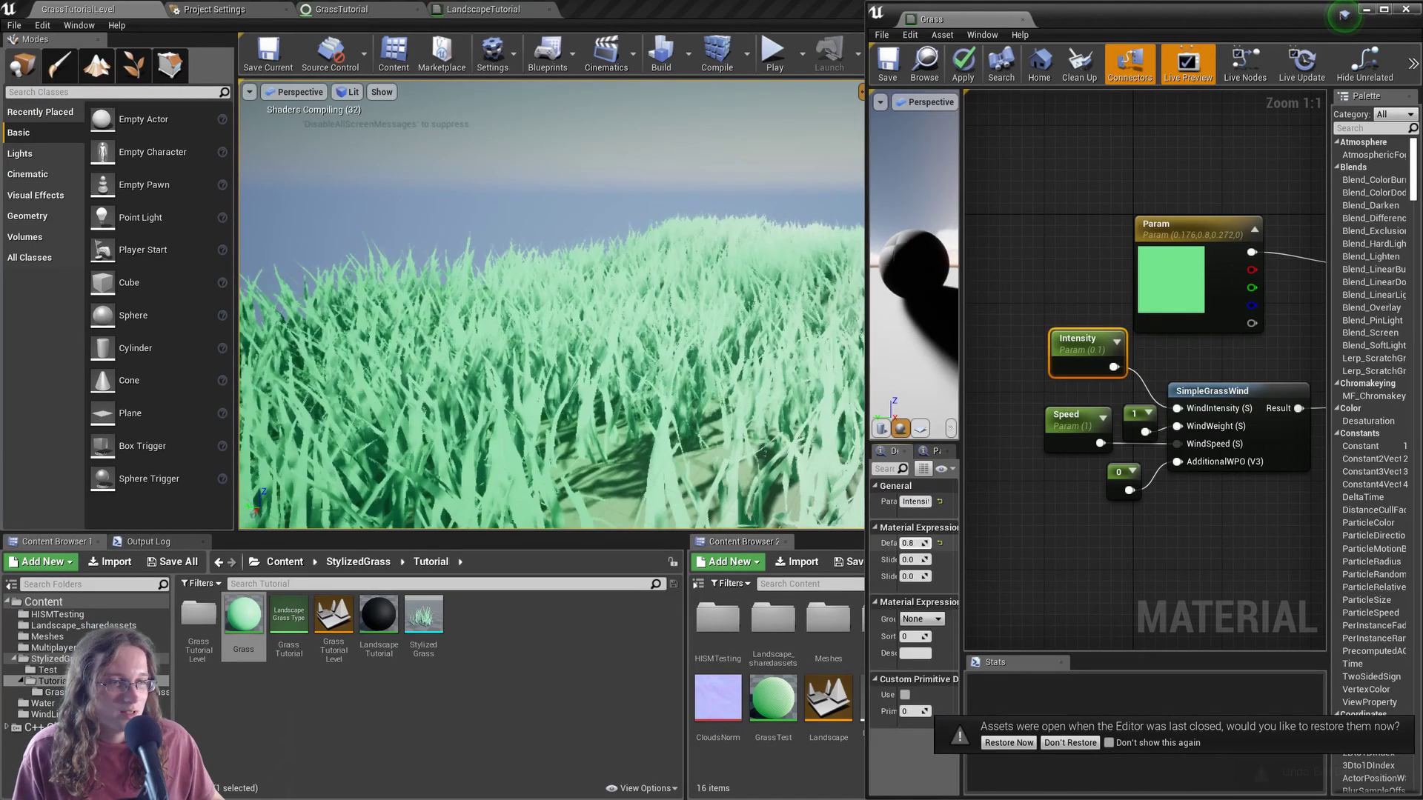
pyautogui.moveTo(910, 543); pyautogui.dragTo(913, 544)
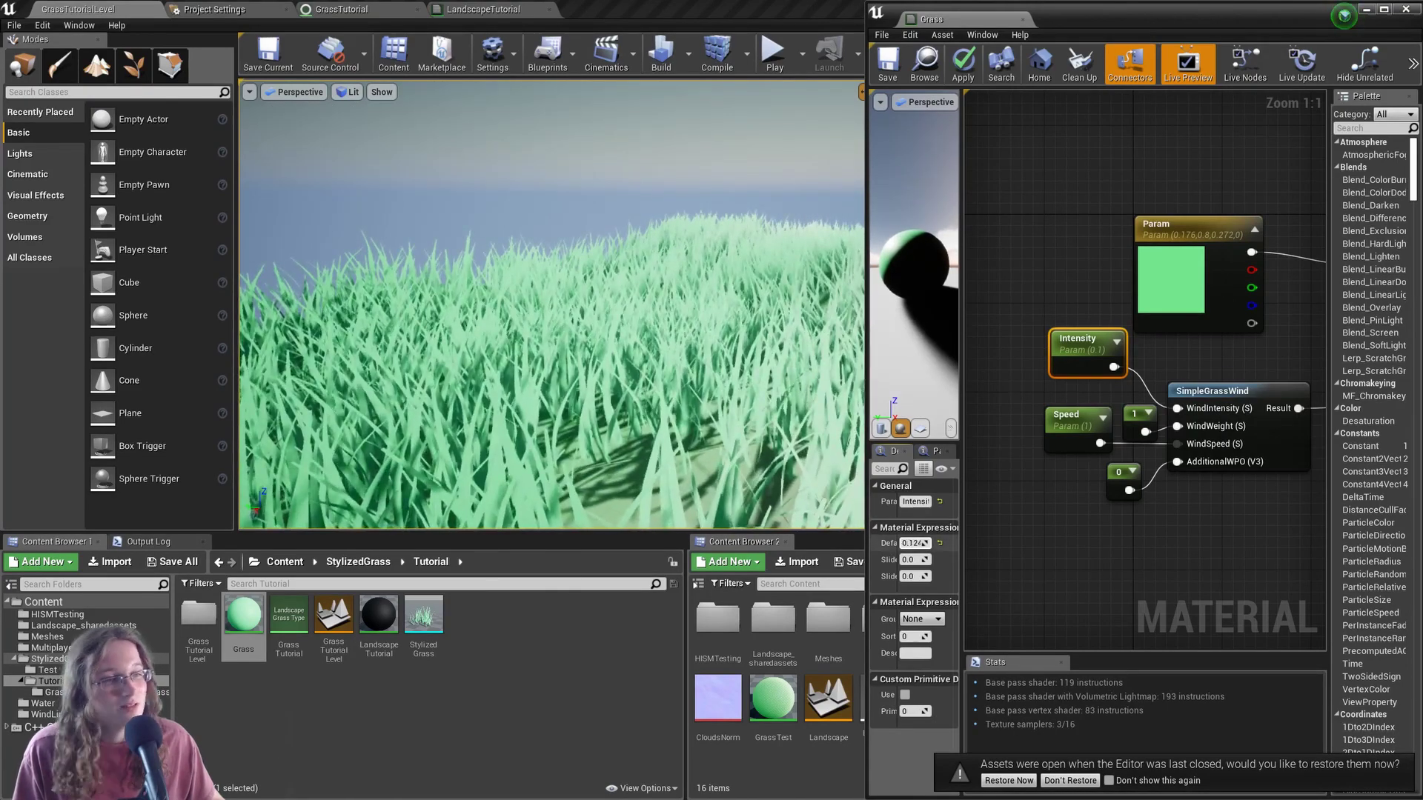
pyautogui.click(1061, 448)
pyautogui.moveTo(912, 543); pyautogui.dragTo(935, 543)
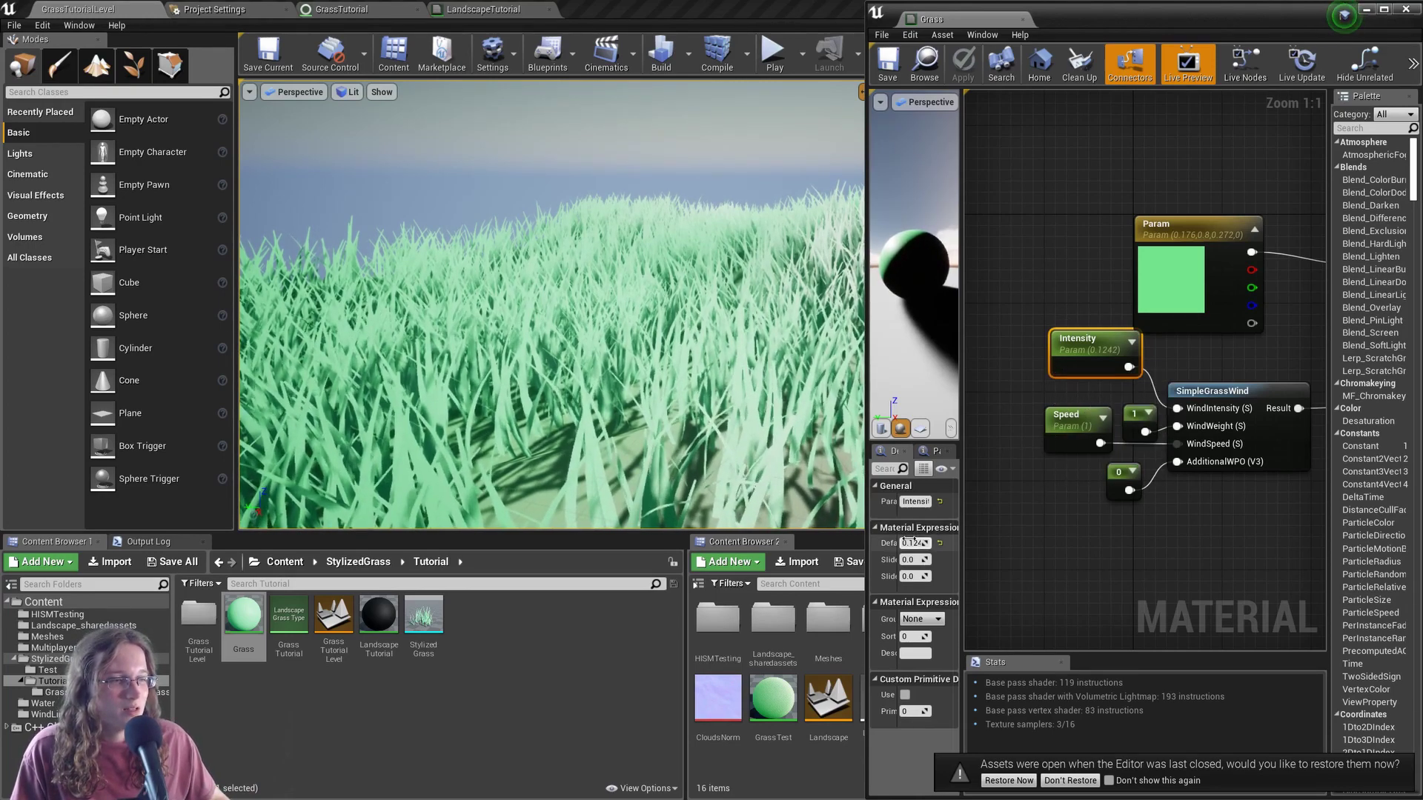
pyautogui.moveTo(910, 542); pyautogui.dragTo(912, 541)
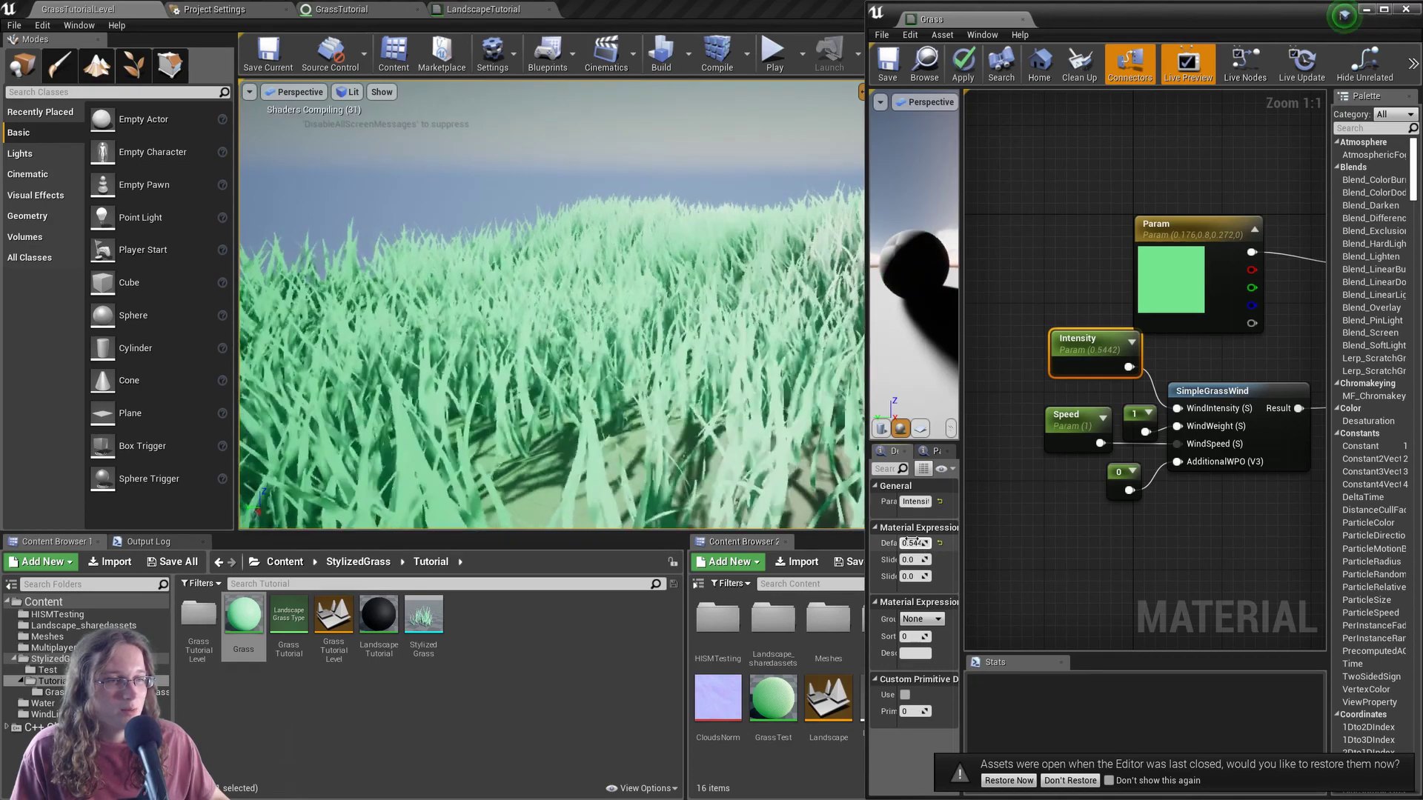
# Tune the wind by setting the Speed default to about 1.16 and the Intensity default to about 0.529.
pyautogui.click(1049, 439)
pyautogui.moveTo(915, 543); pyautogui.dragTo(924, 543)
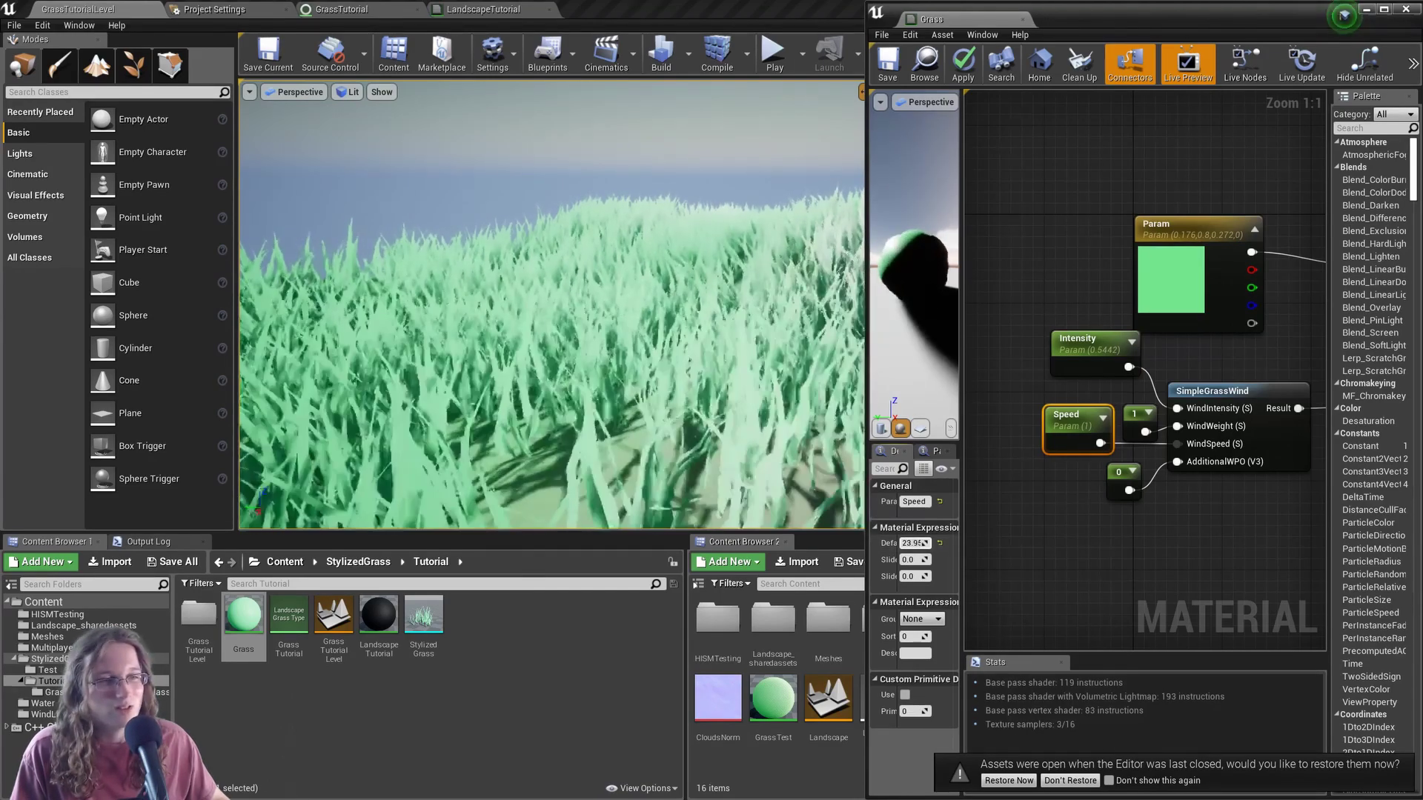
pyautogui.moveTo(918, 542); pyautogui.dragTo(919, 542)
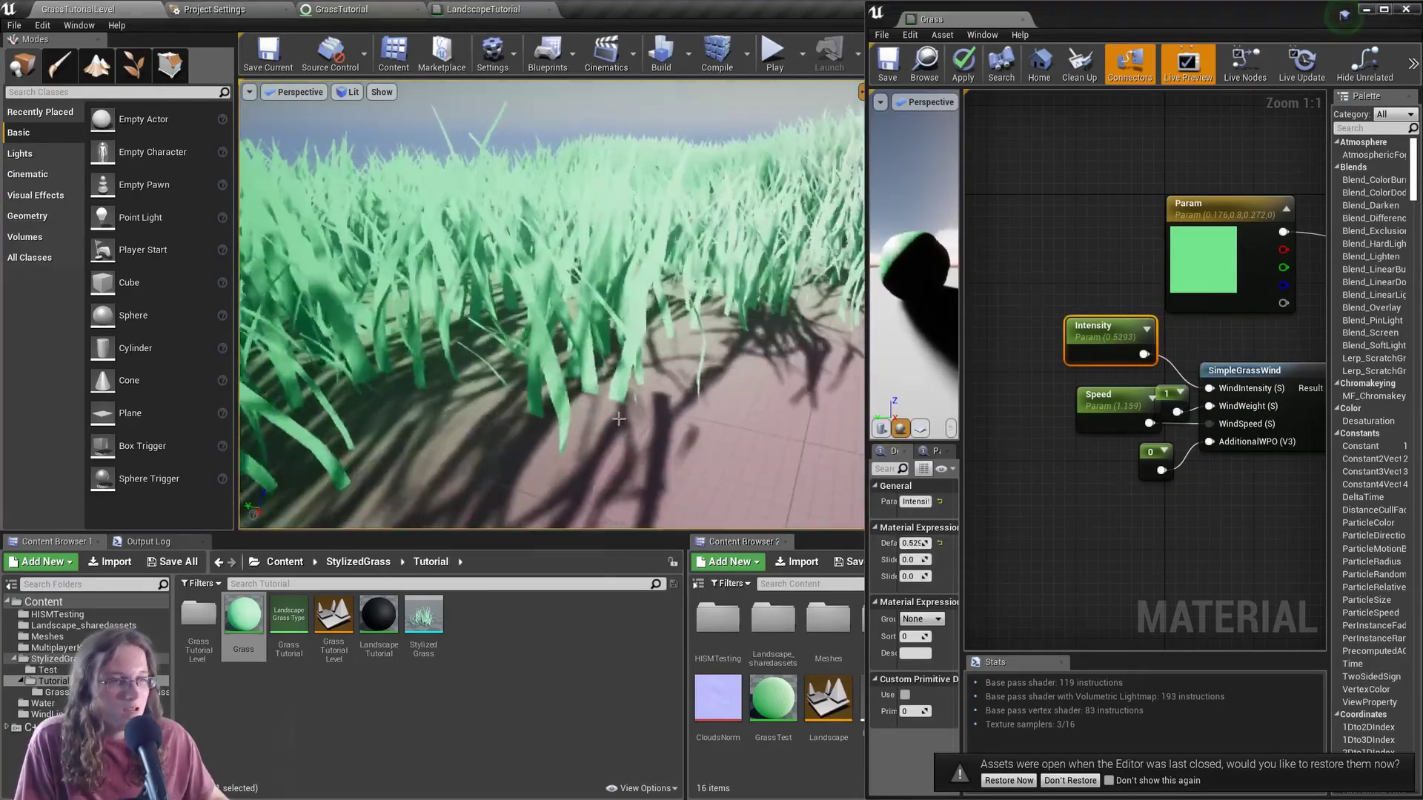
# Examine up close how the bases of the grass blades move against the ground in the level.
pyautogui.moveTo(630, 415); pyautogui.dragTo(649, 385, button='right')
pyautogui.scroll(3, 637, 426)
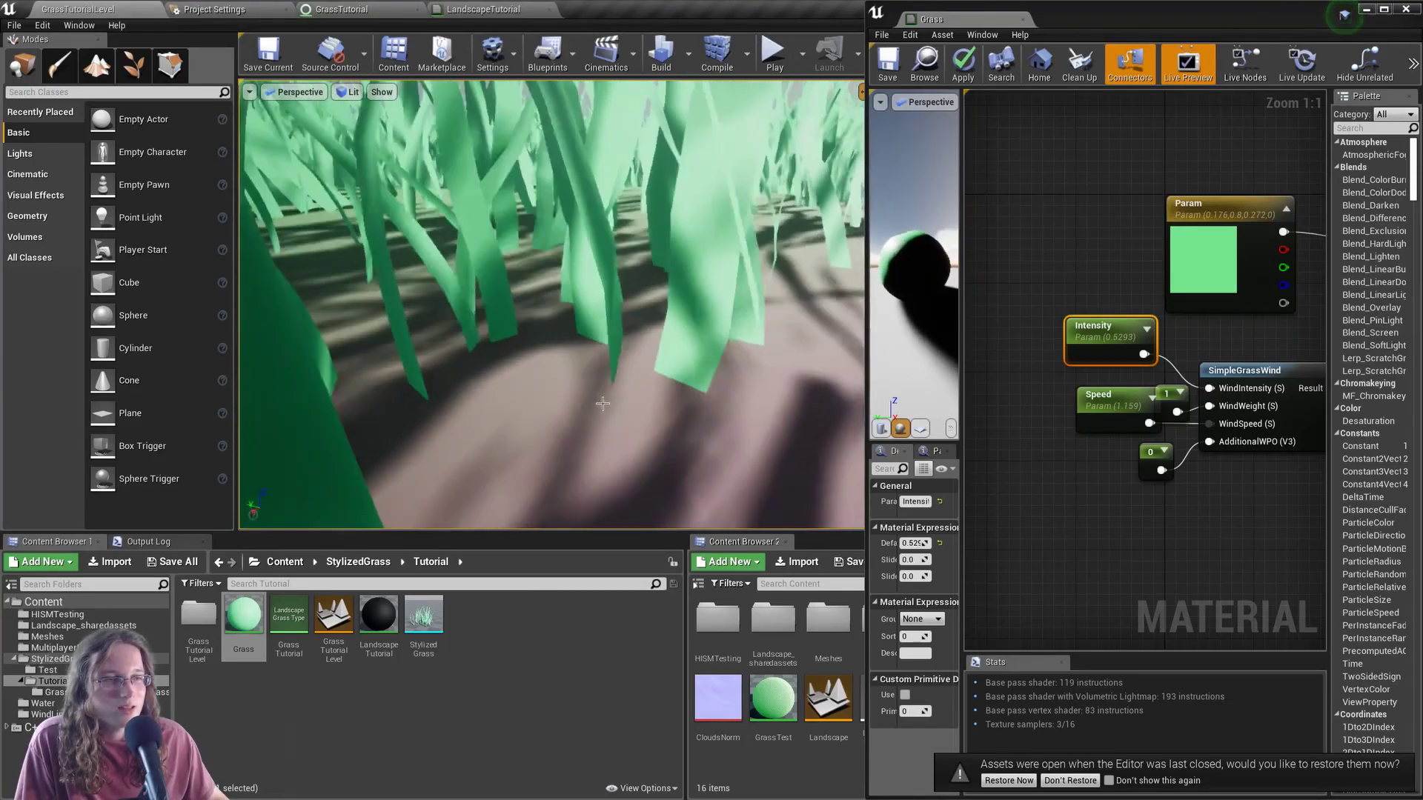
pyautogui.scroll(-4, 665, 410)
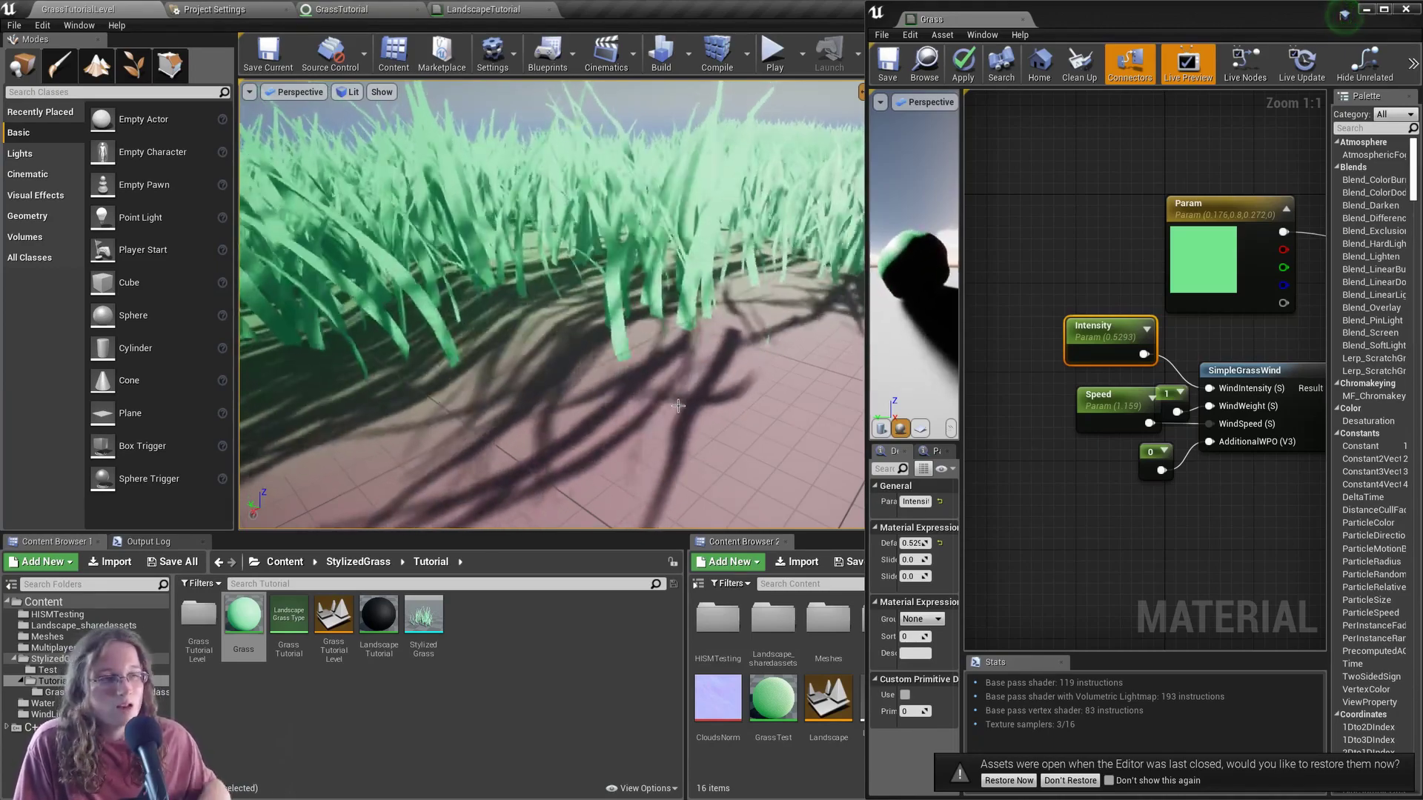
pyautogui.moveTo(1169, 516); pyautogui.dragTo(1134, 545, button='right')
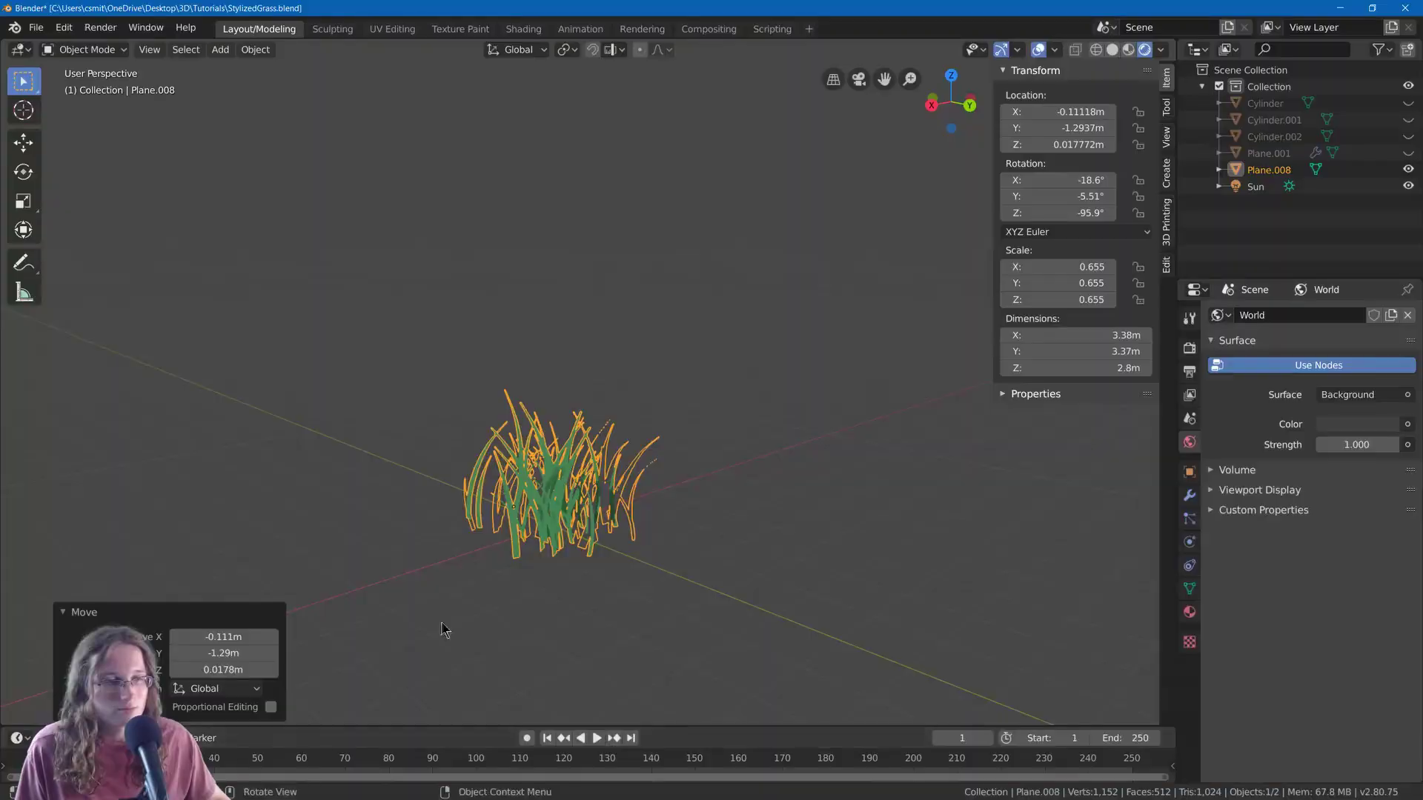
# Switch to StylizedGrass.blend in Blender and open the grass mesh Plane.008 for UV editing.
pyautogui.scroll(4, 604, 556)
pyautogui.keyDown('shift'); pyautogui.moveTo(604, 419); pyautogui.dragTo(533, 129, button='middle'); pyautogui.keyUp('shift')
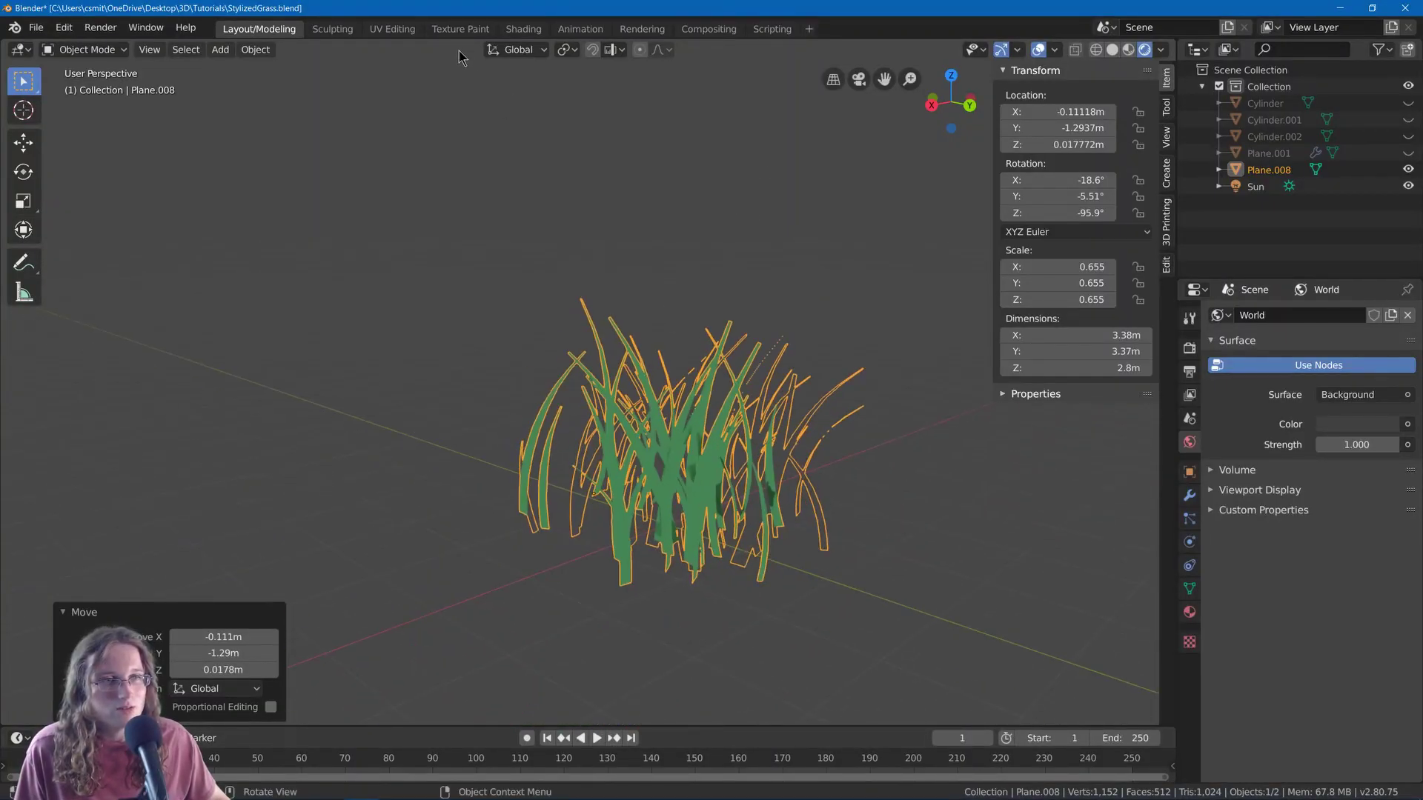
pyautogui.click(392, 28)
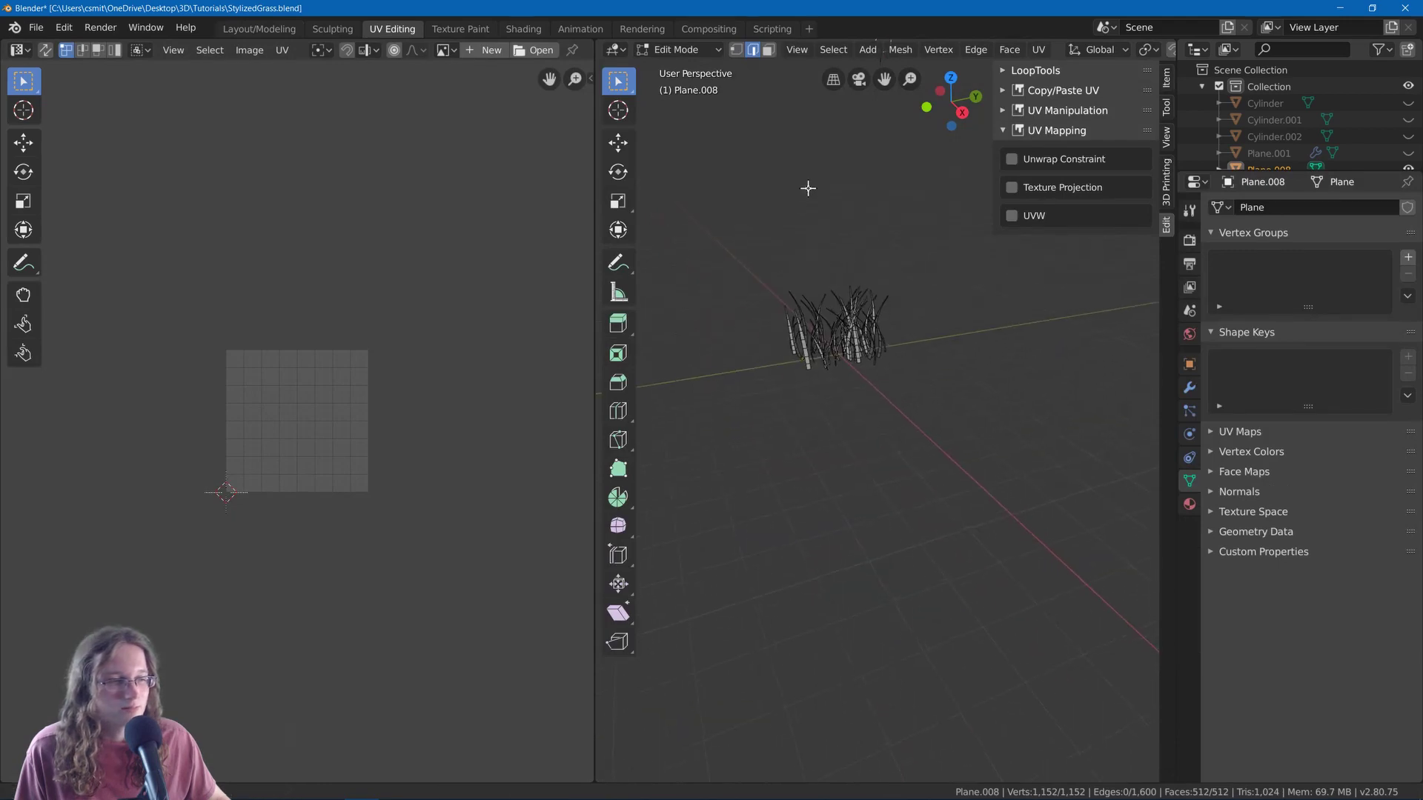
# Select all of the grass geometry and unwrap it from the front orthographic view with Project from View (Bounds).
pyautogui.scroll(4, 808, 188)
pyautogui.press('a')
pyautogui.press('KP_1')
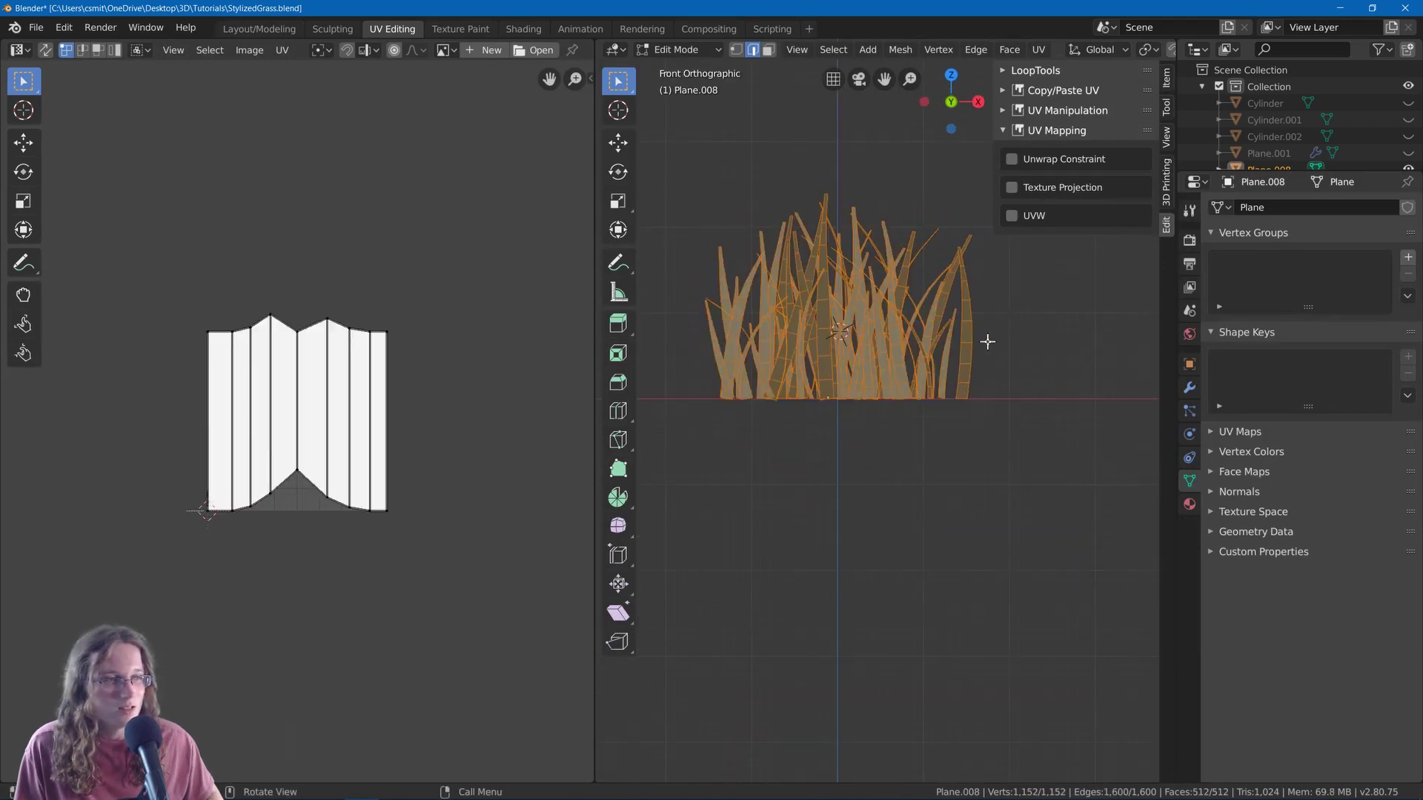
pyautogui.press('KP_3')
pyautogui.press('KP_1')
pyautogui.press('u')
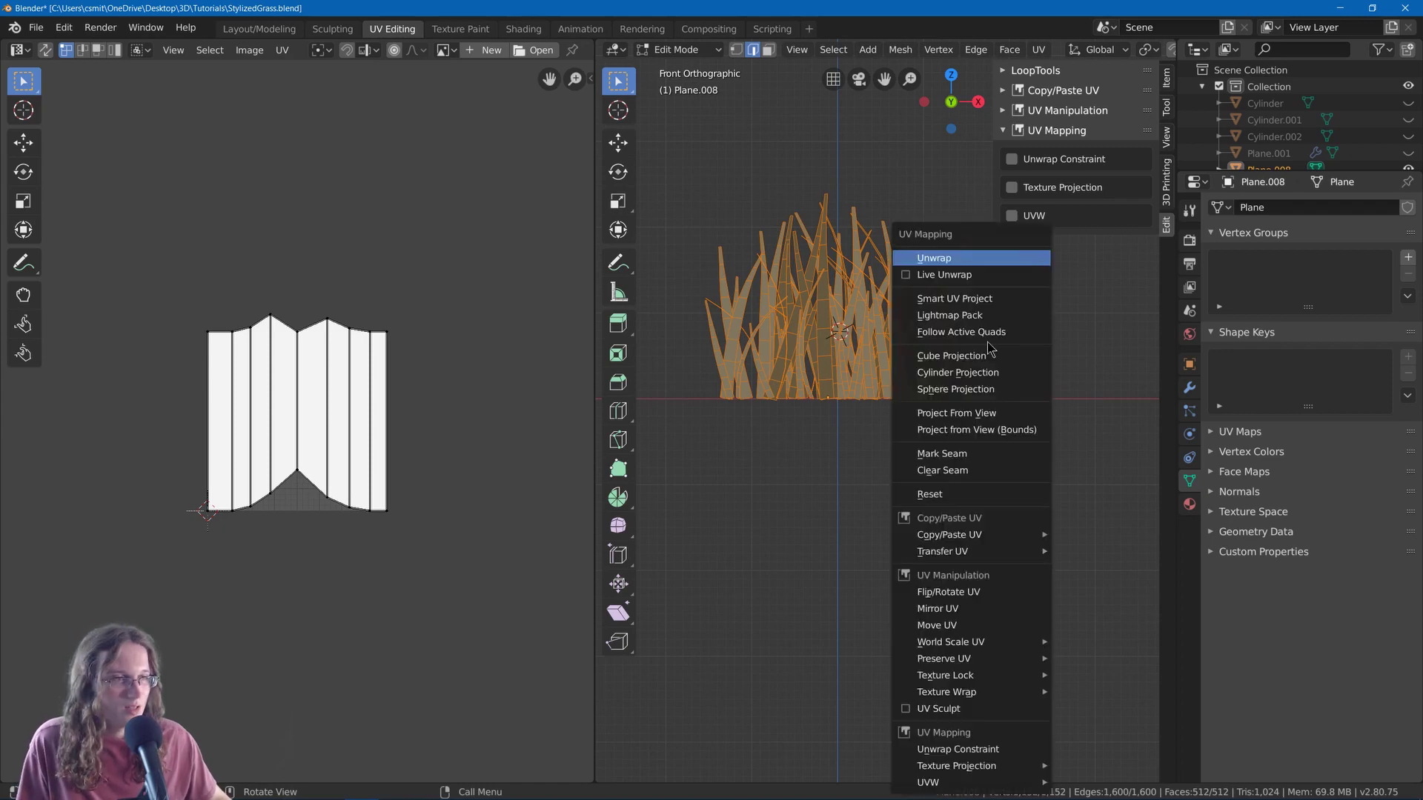
pyautogui.click(1018, 431)
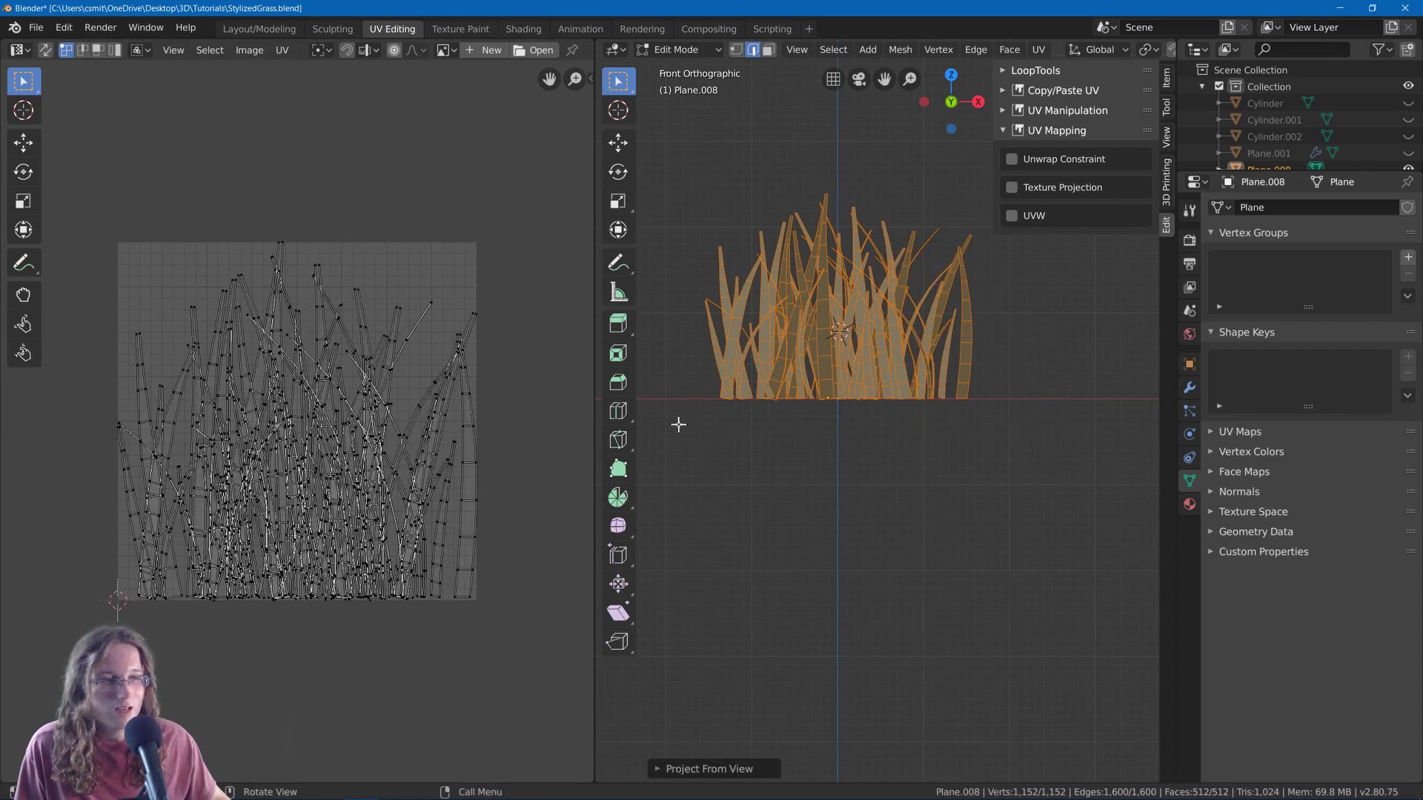
# Look over the unwrapped grass mesh from an angle and open the list of export formats for it.
pyautogui.scroll(3, 326, 393)
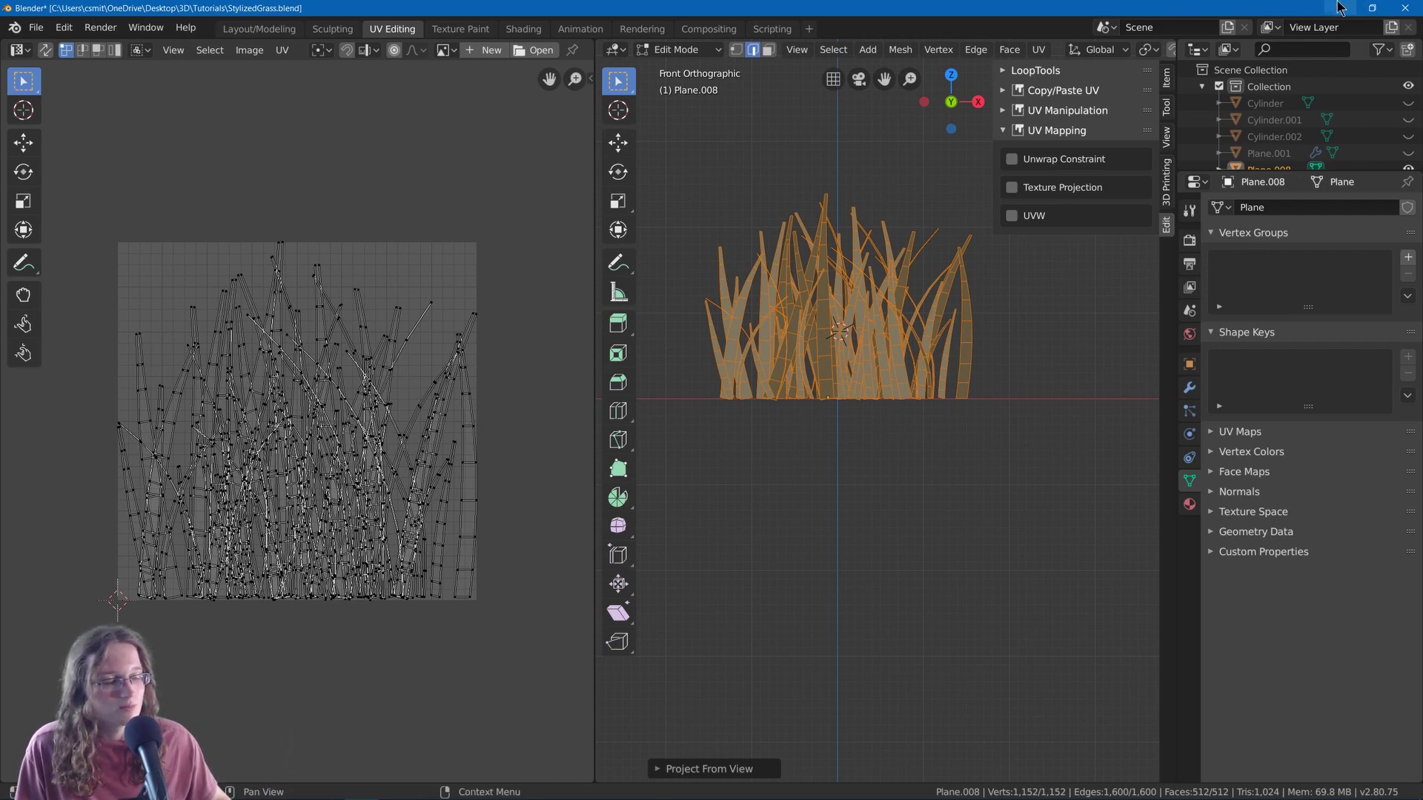
pyautogui.moveTo(1045, 200); pyautogui.dragTo(912, 224, button='middle')
pyautogui.click(63, 27)
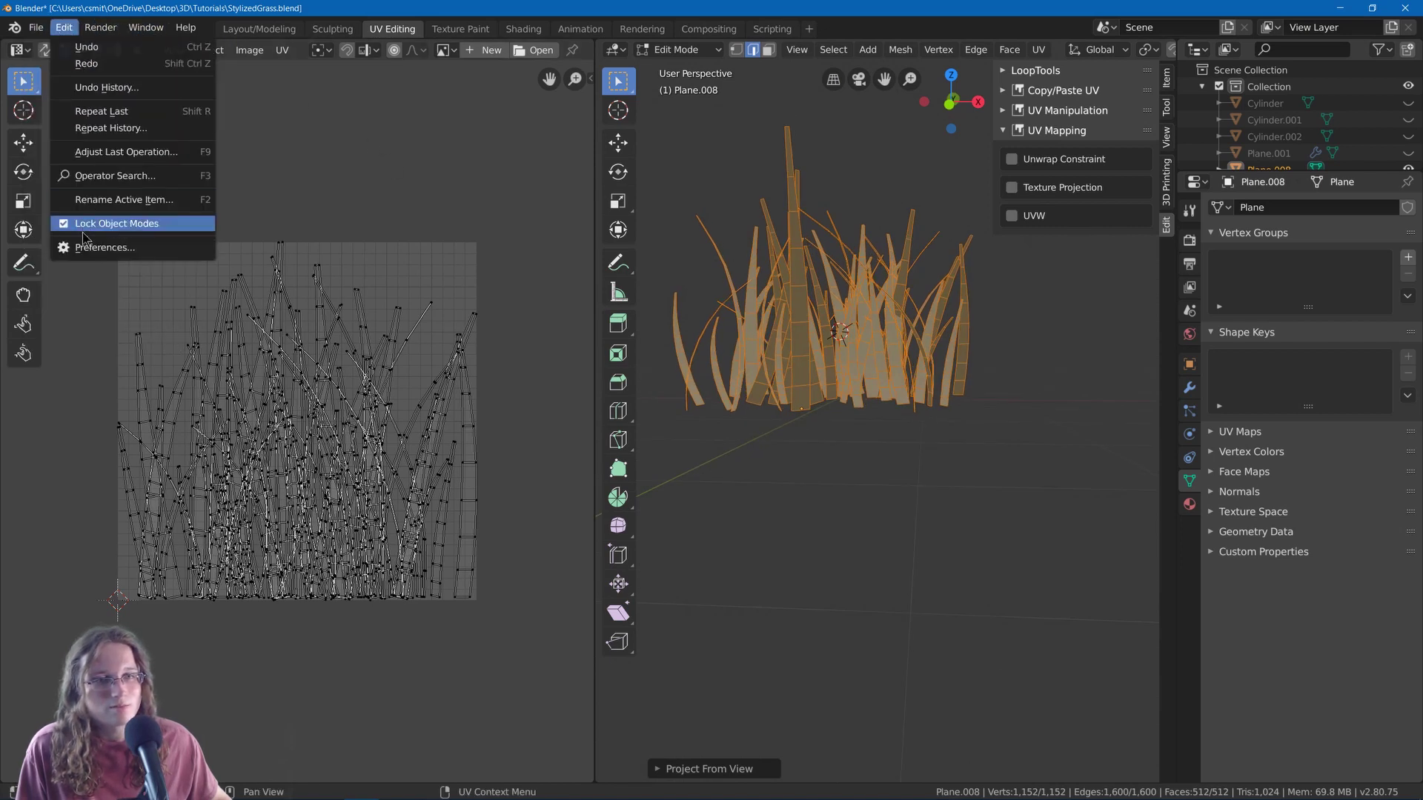
pyautogui.click(35, 27)
pyautogui.moveTo(81, 276)
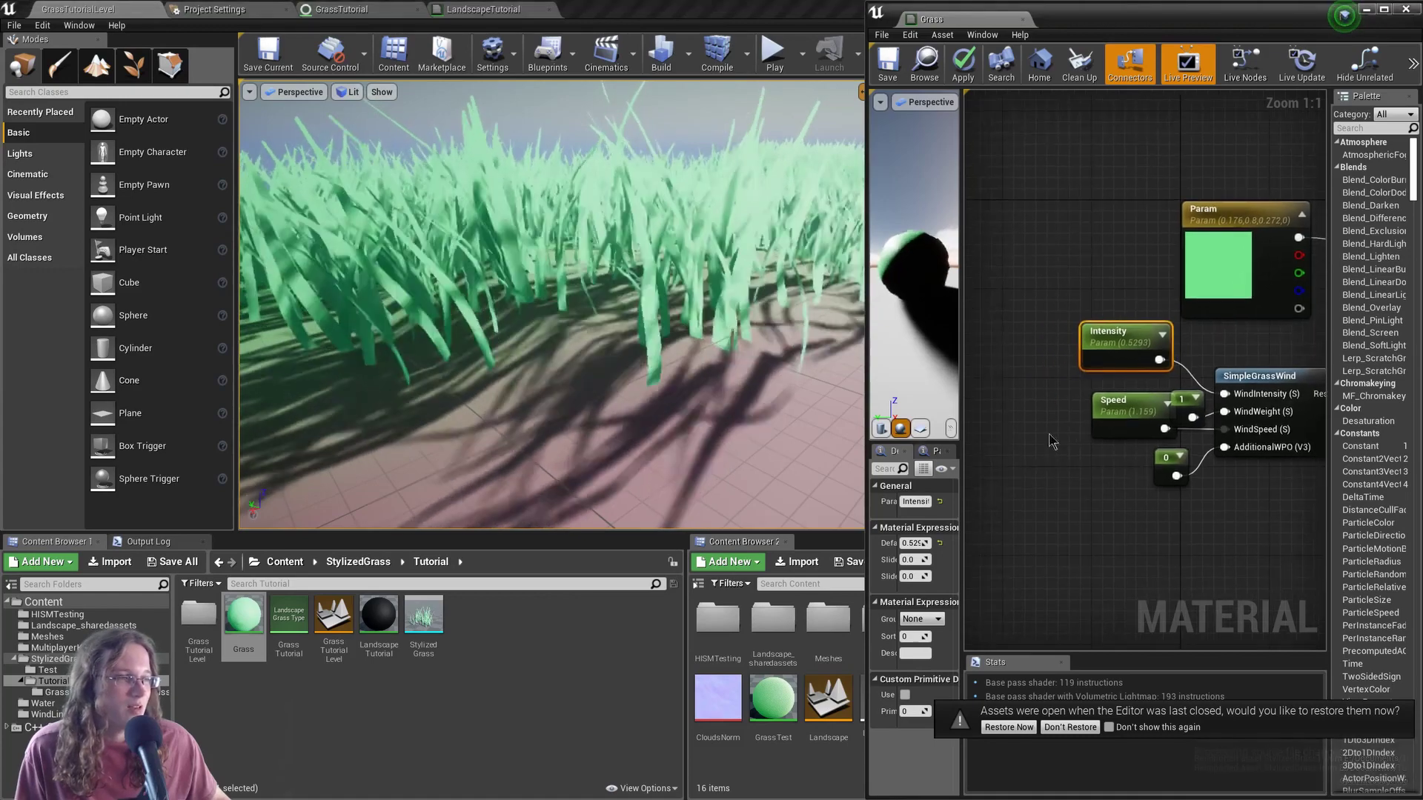
# Switch to the Grass material in Unreal Engine and feed a new TextureCoordinate node into a ComponentMask limited to the G channel.
pyautogui.rightClick(1028, 403)
pyautogui.write('te')
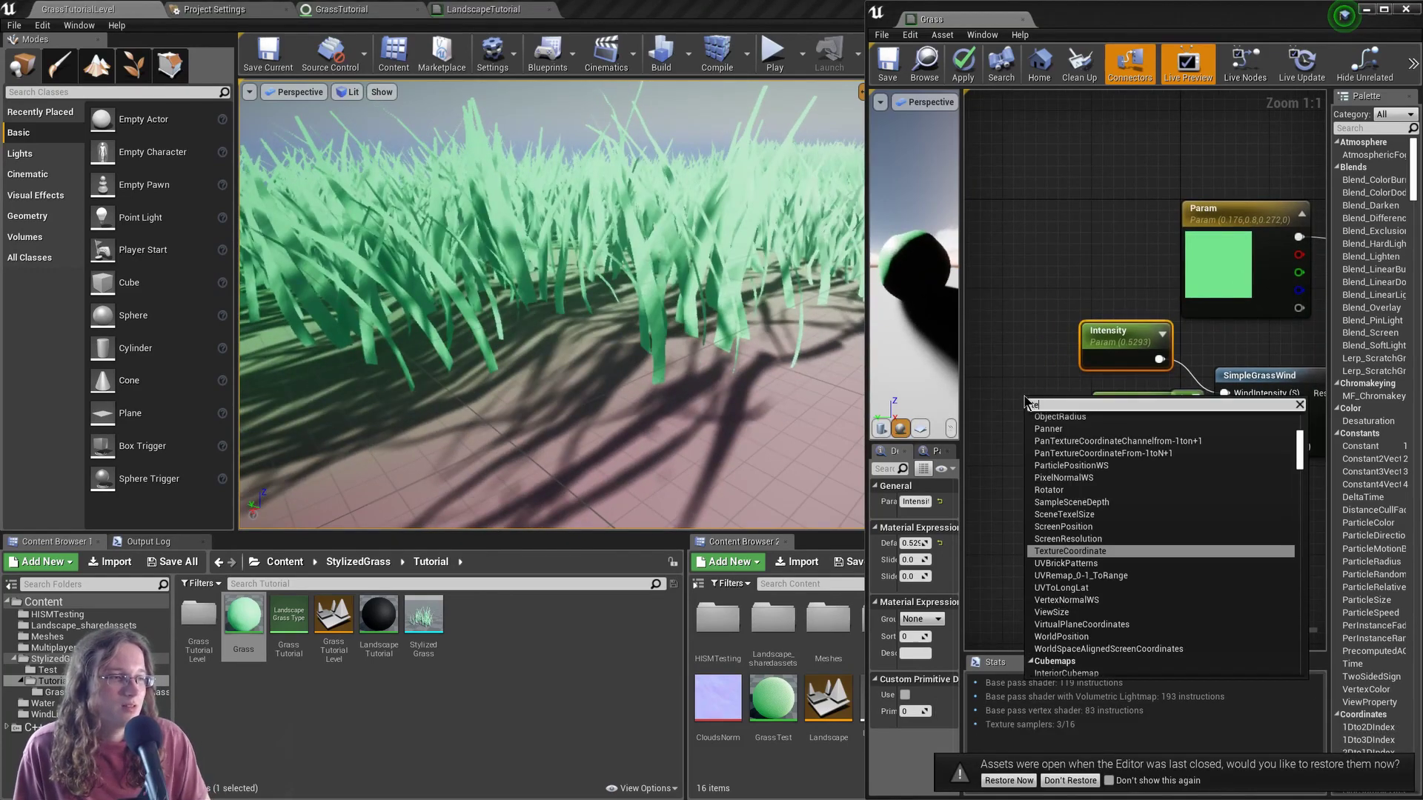
pyautogui.press('Return')
pyautogui.moveTo(1065, 456); pyautogui.dragTo(1101, 460)
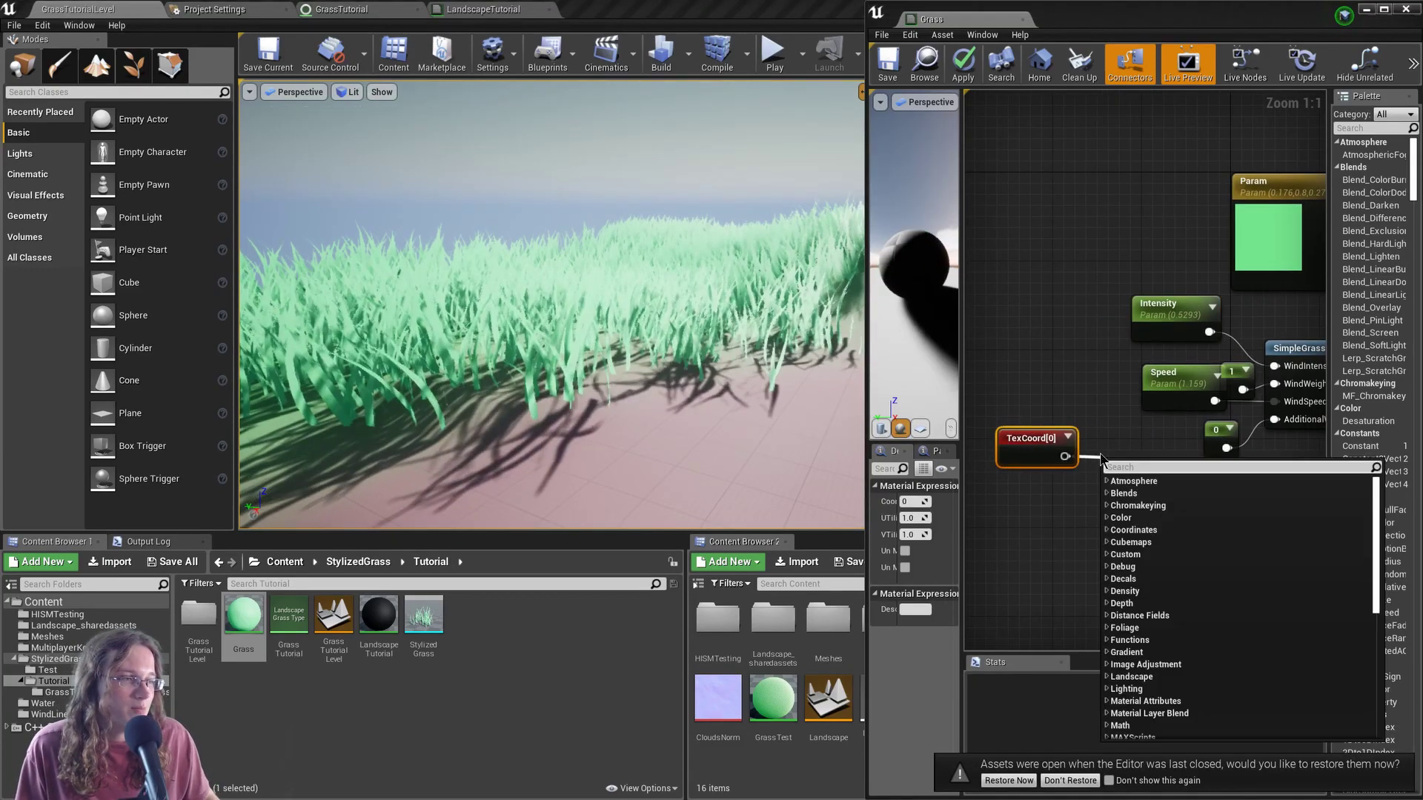
pyautogui.write('mask')
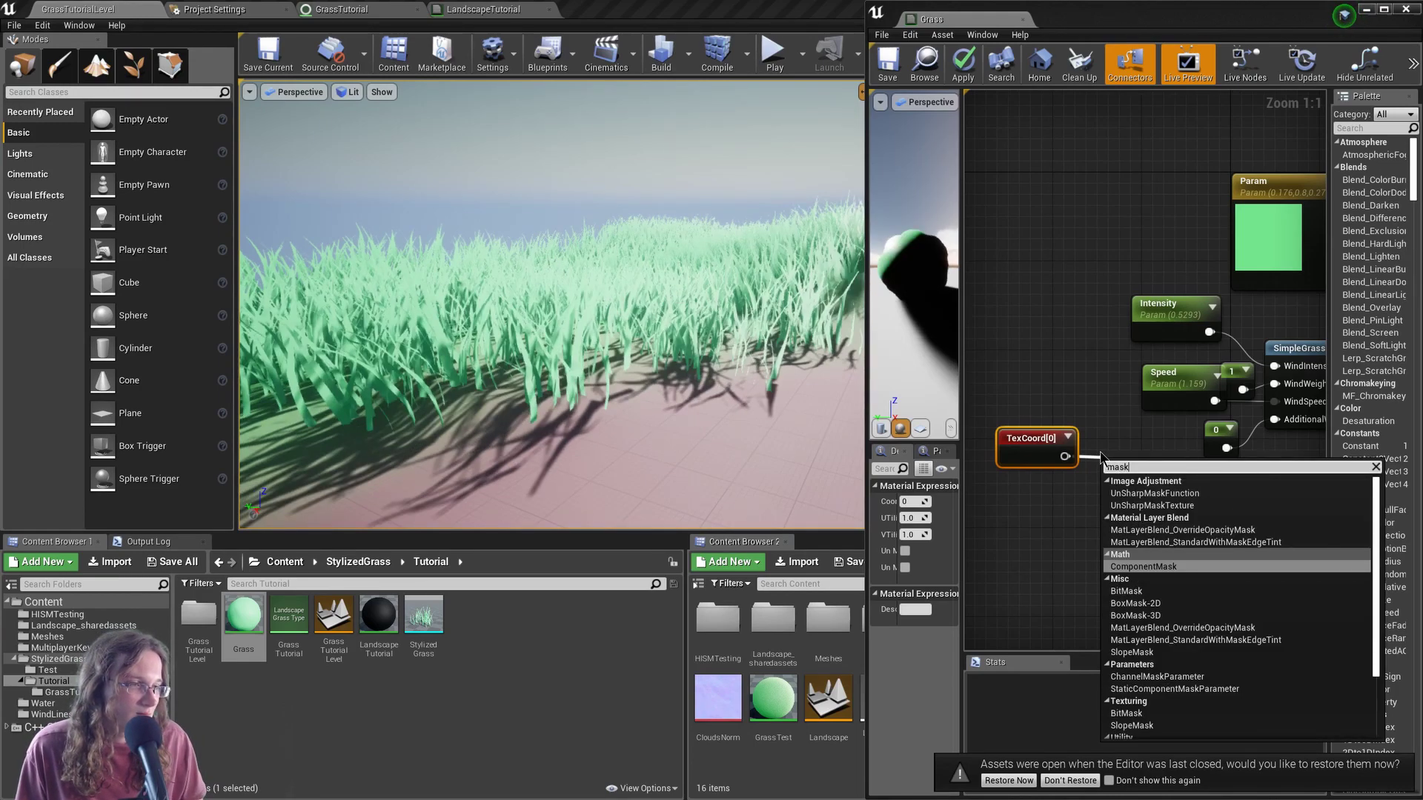
pyautogui.press('Return')
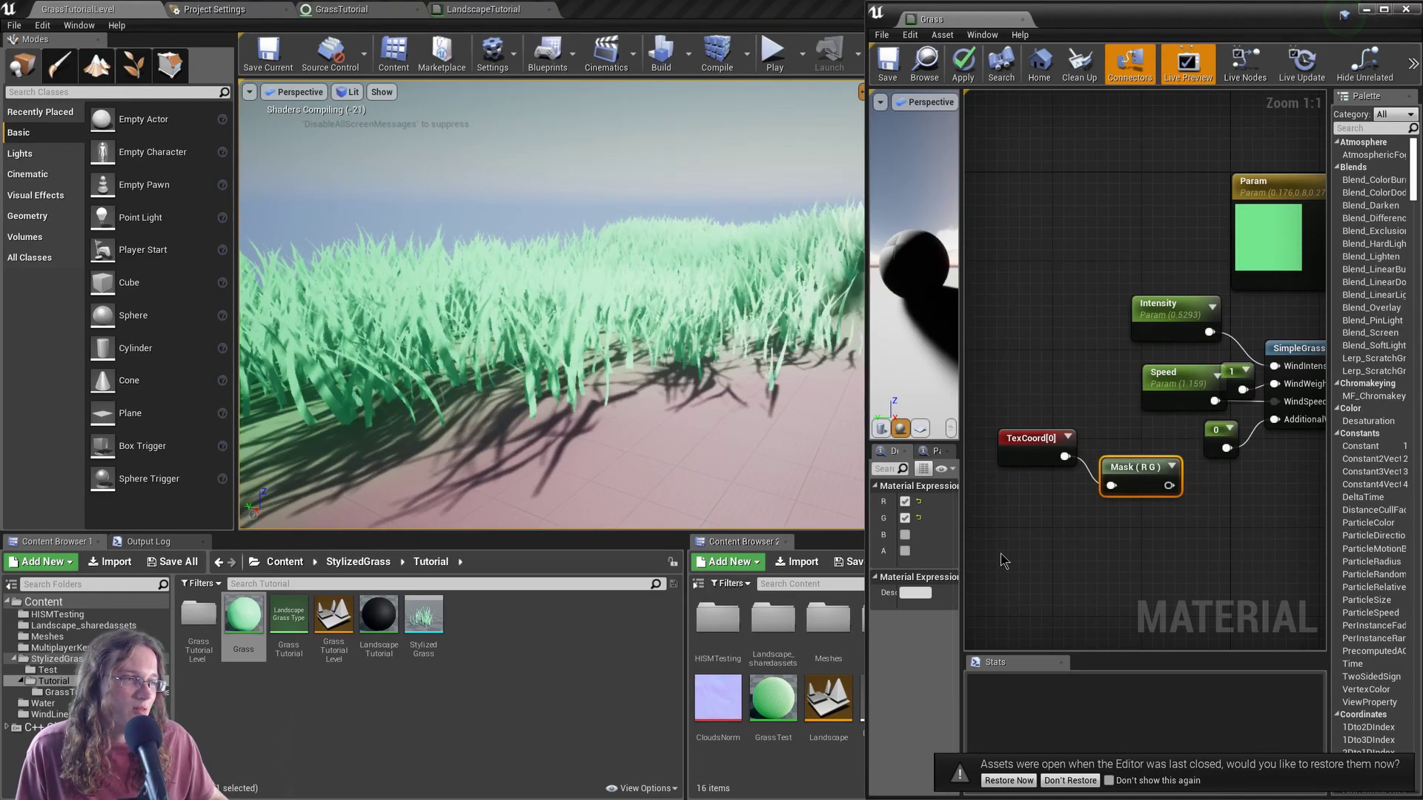
pyautogui.click(903, 502)
# Connect the G mask to the WindWeight input of SimpleGrassWind and delete the constant 1 node it replaces.
pyautogui.moveTo(1218, 465); pyautogui.dragTo(1209, 466, button='right')
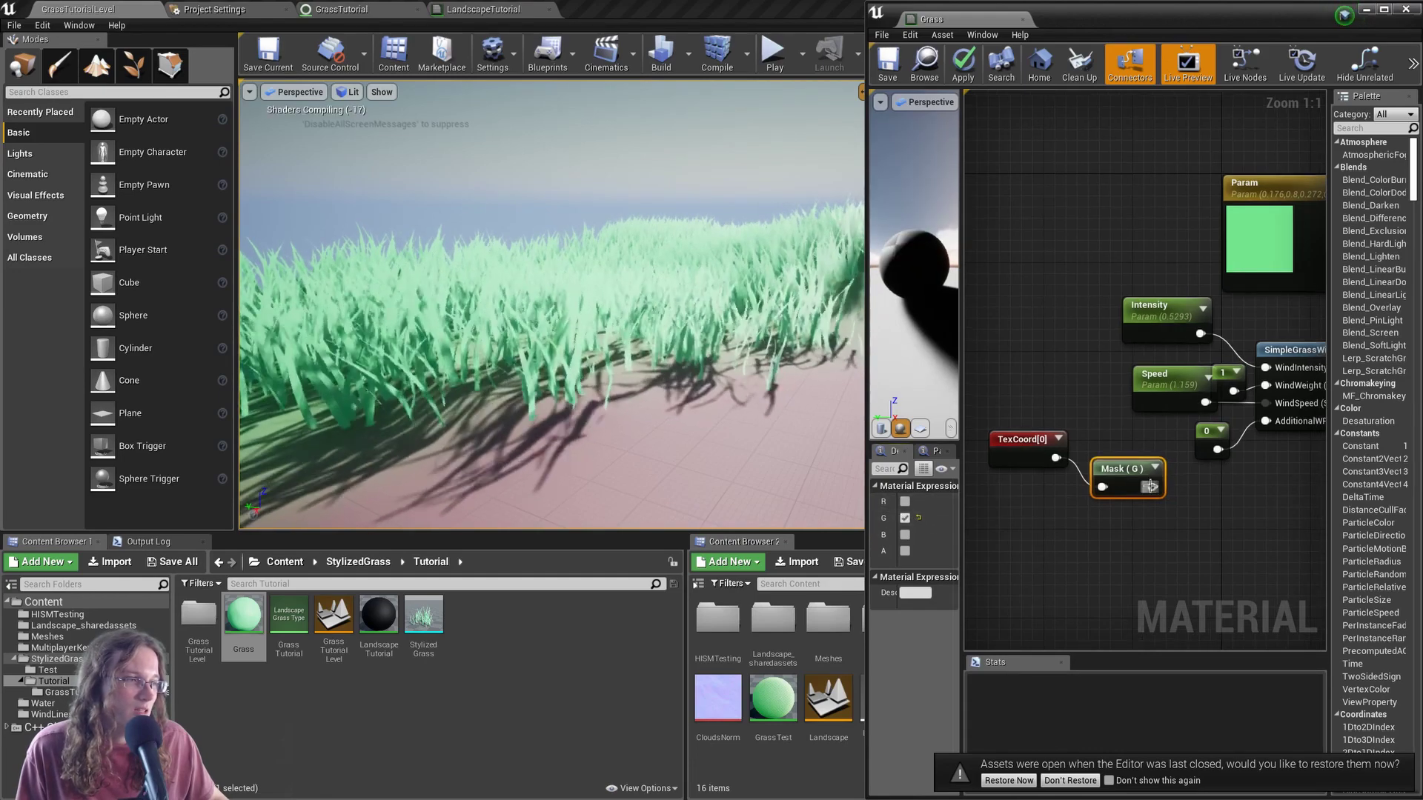
pyautogui.moveTo(1150, 487); pyautogui.dragTo(1265, 385)
pyautogui.moveTo(1261, 397); pyautogui.dragTo(1196, 390, button='right')
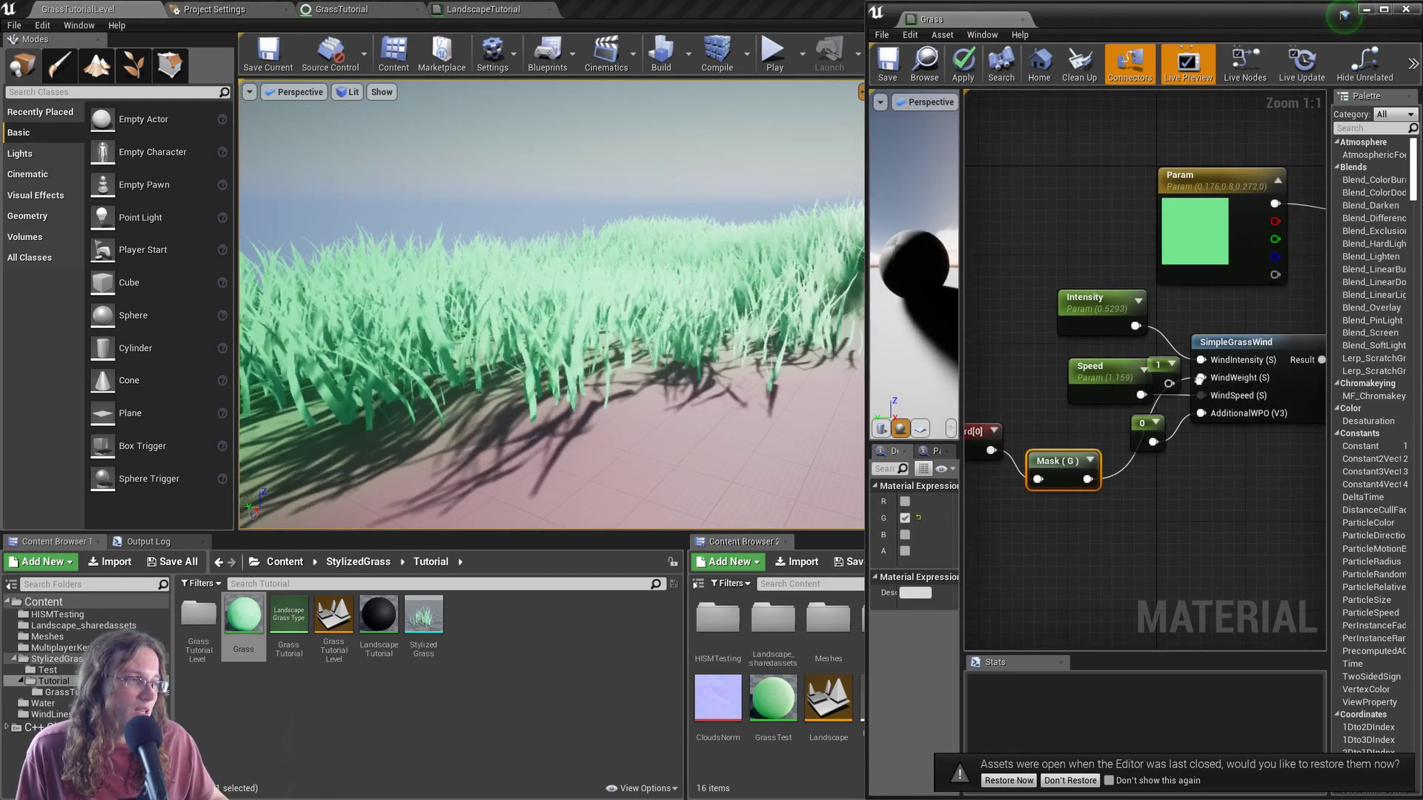
pyautogui.click(1156, 381)
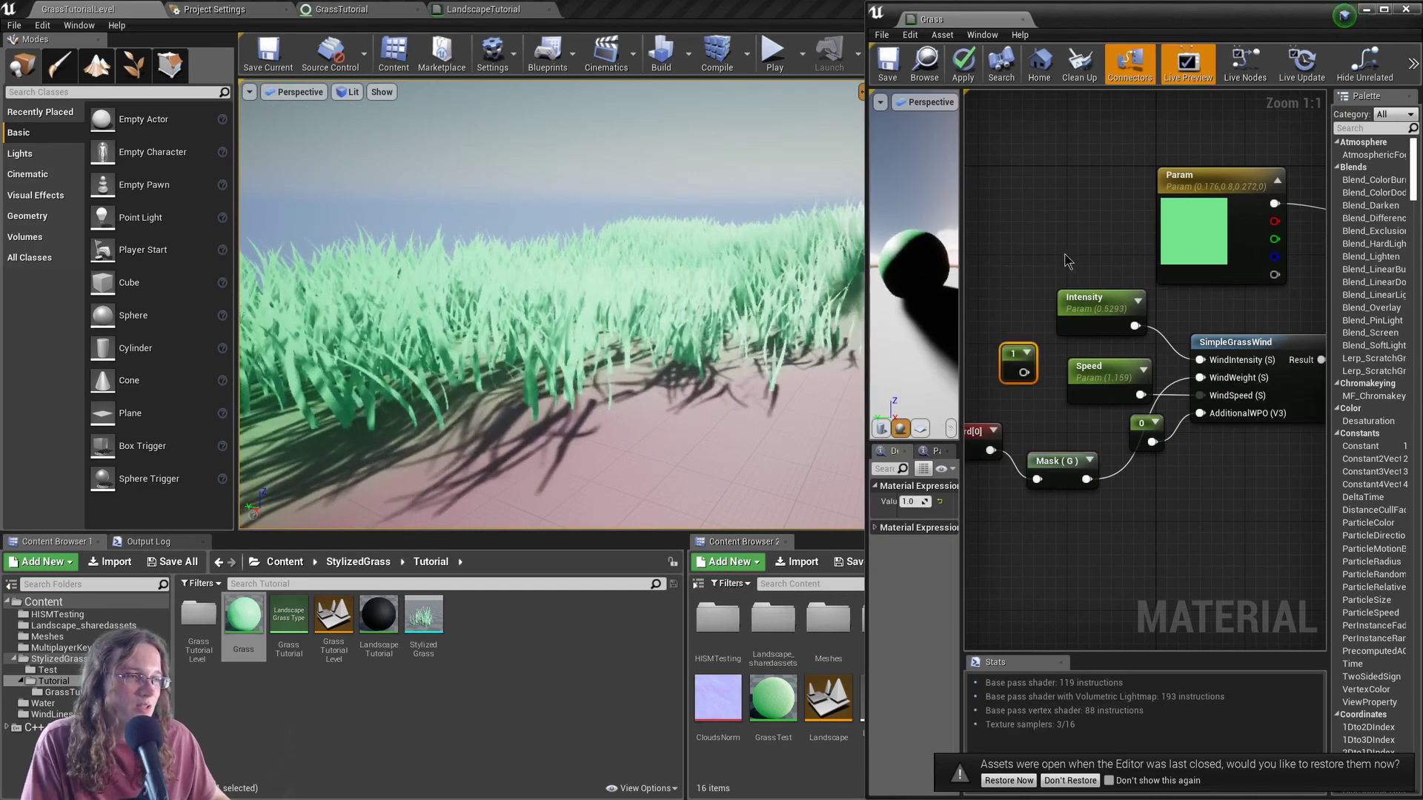
pyautogui.press('Delete')
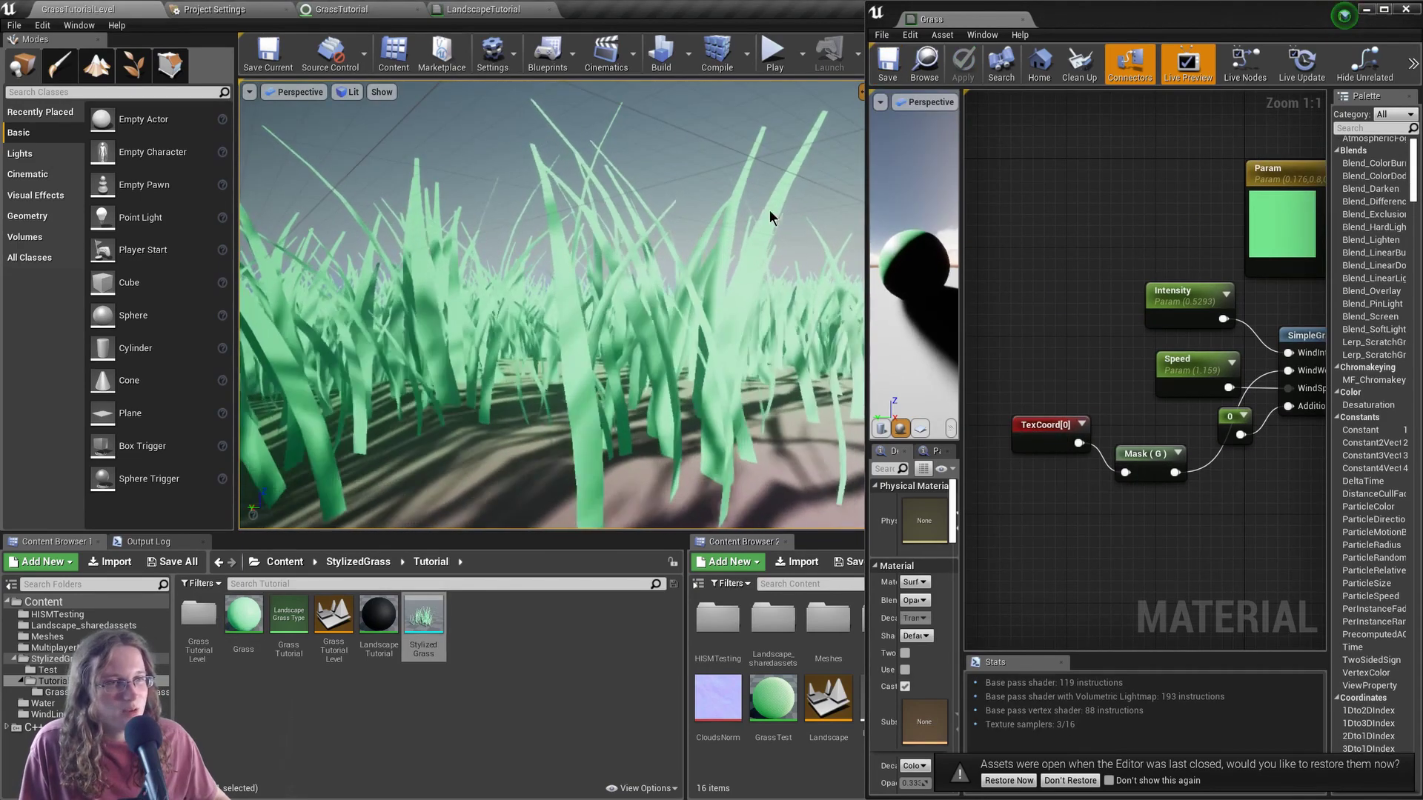
# Insert a OneMinus node between the G mask and the WindWeight input, and save the Grass material.
pyautogui.moveTo(1175, 472); pyautogui.dragTo(1193, 503)
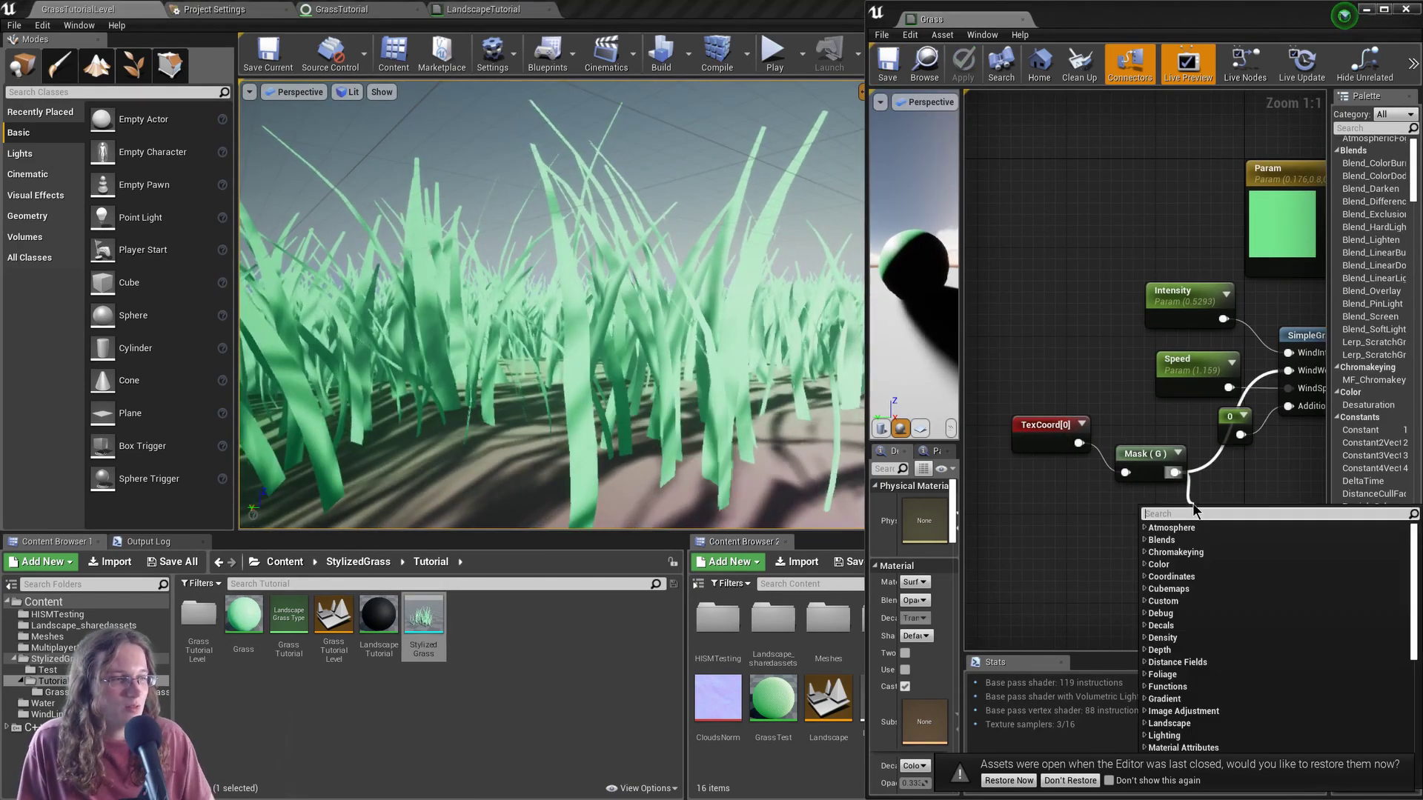
pyautogui.write('onem')
pyautogui.press('Return')
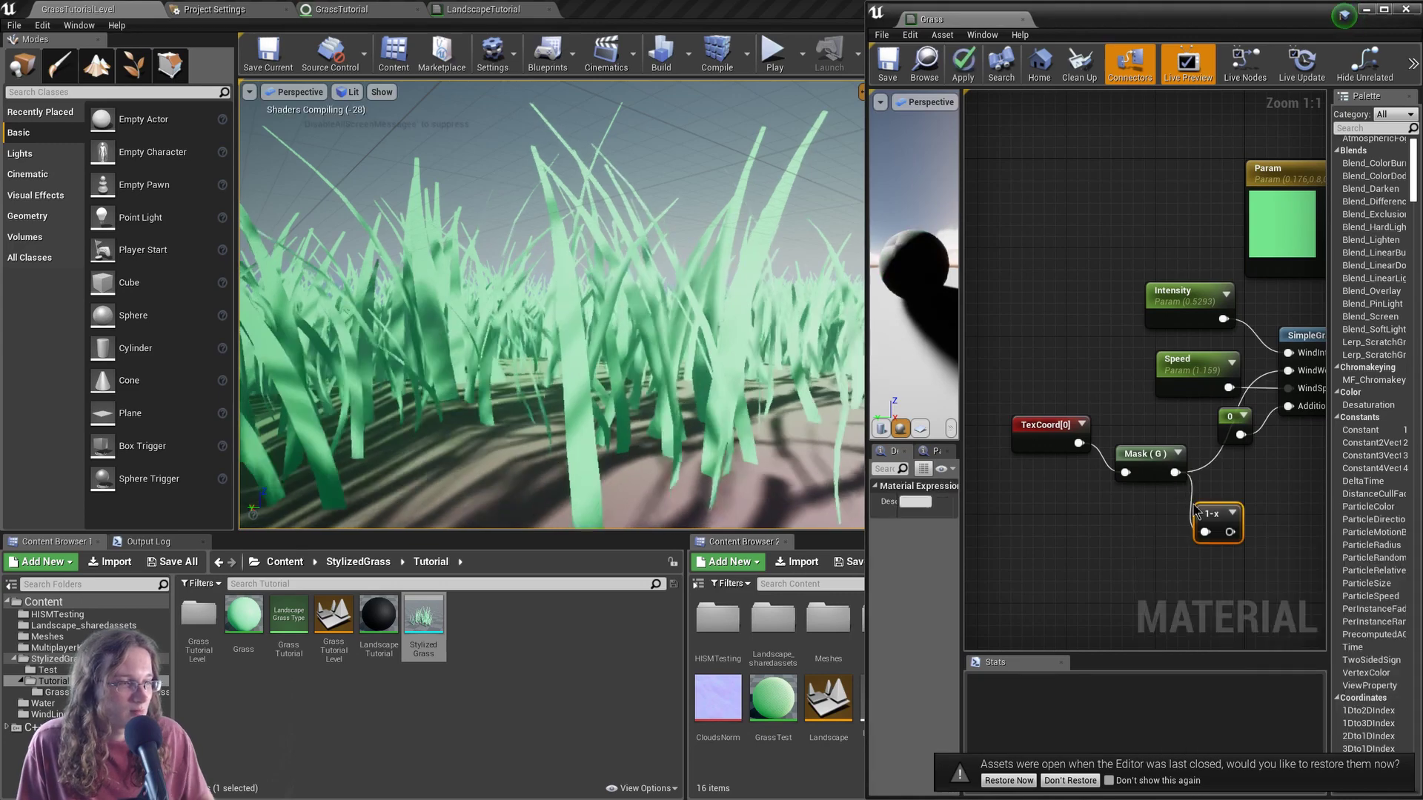
pyautogui.moveTo(1194, 511); pyautogui.dragTo(1116, 496, button='right')
pyautogui.moveTo(1151, 516); pyautogui.dragTo(1210, 355)
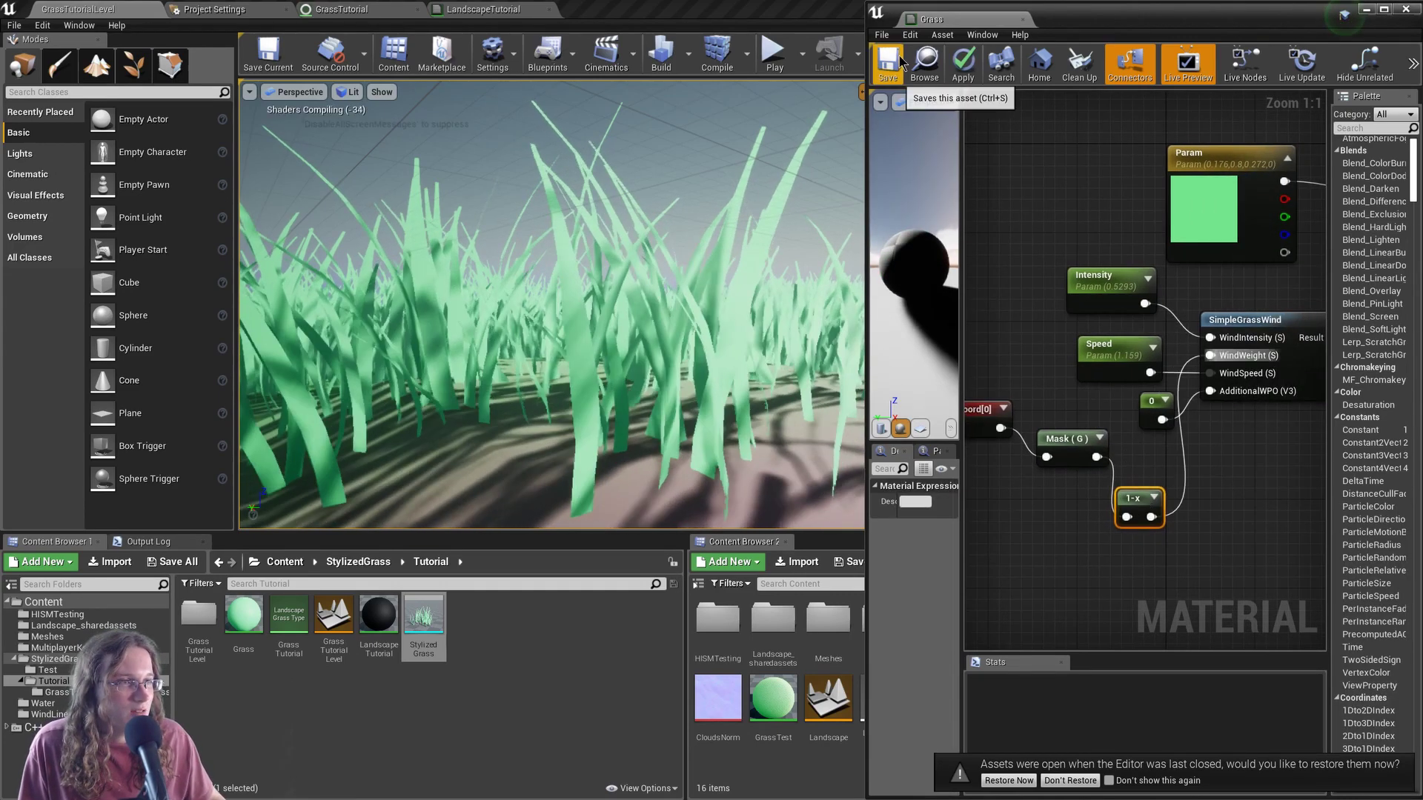
pyautogui.click(889, 63)
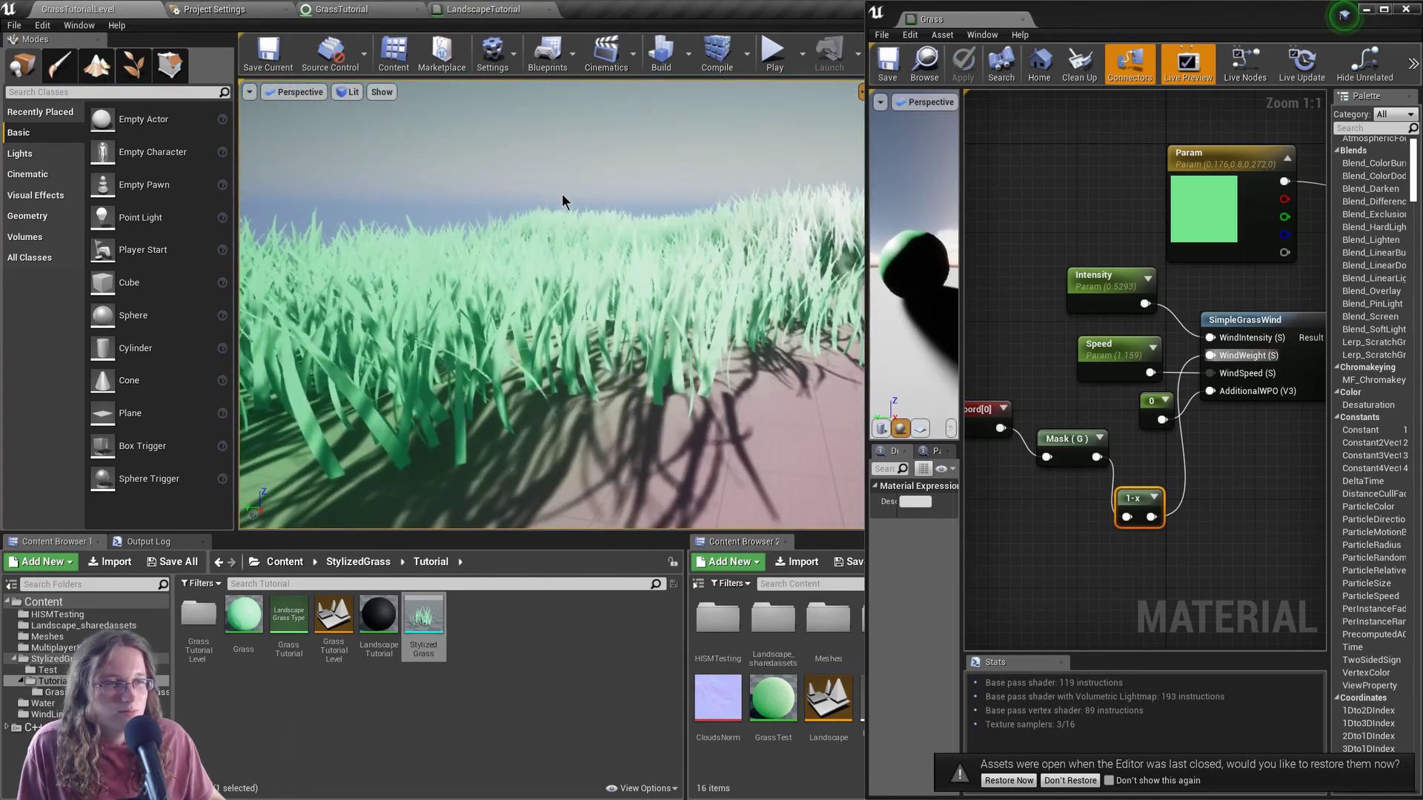
# Try a wind Intensity default of about 0.283, raise it to about 2.573, and check the grass movement across the landscape.
pyautogui.click(1100, 311)
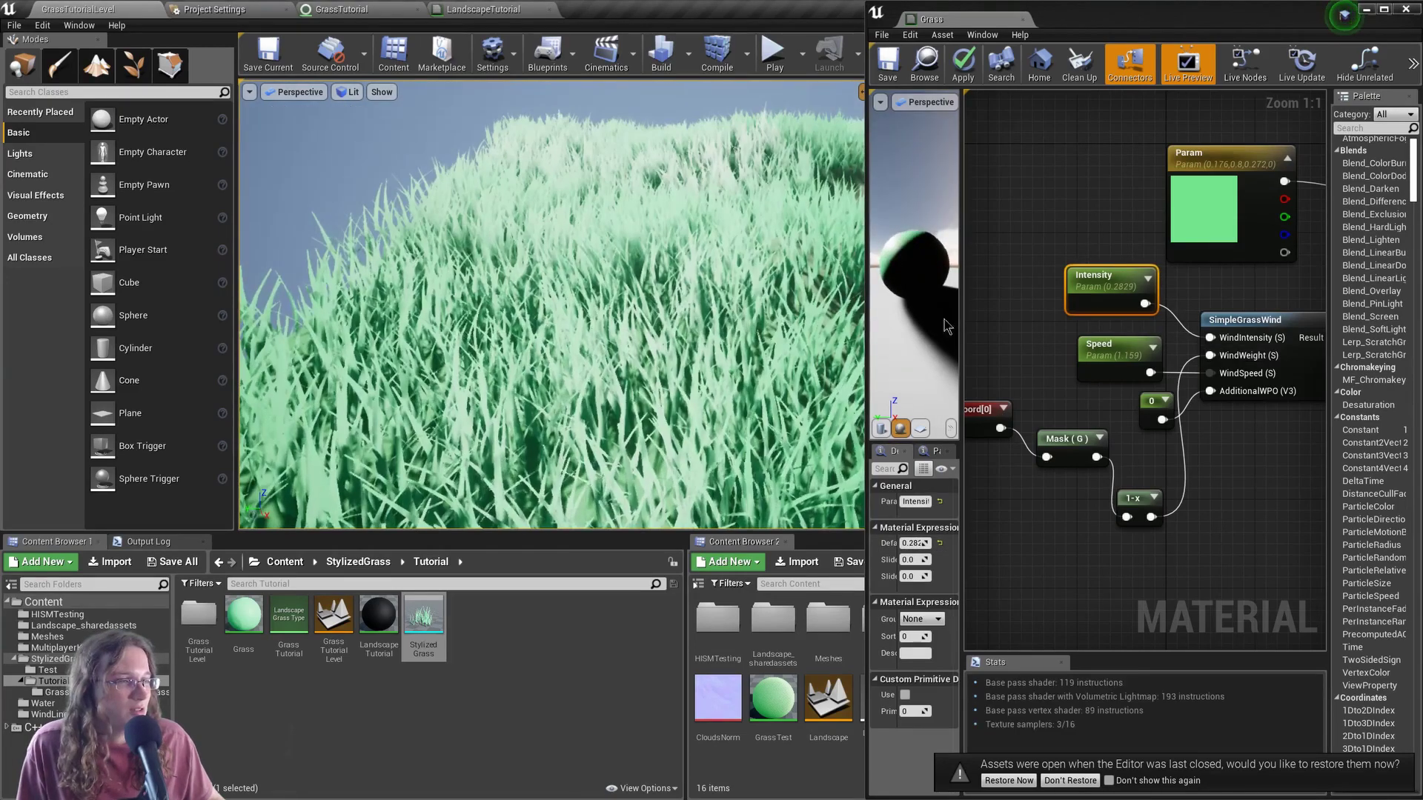
pyautogui.moveTo(573, 411); pyautogui.dragTo(710, 382, button='right')
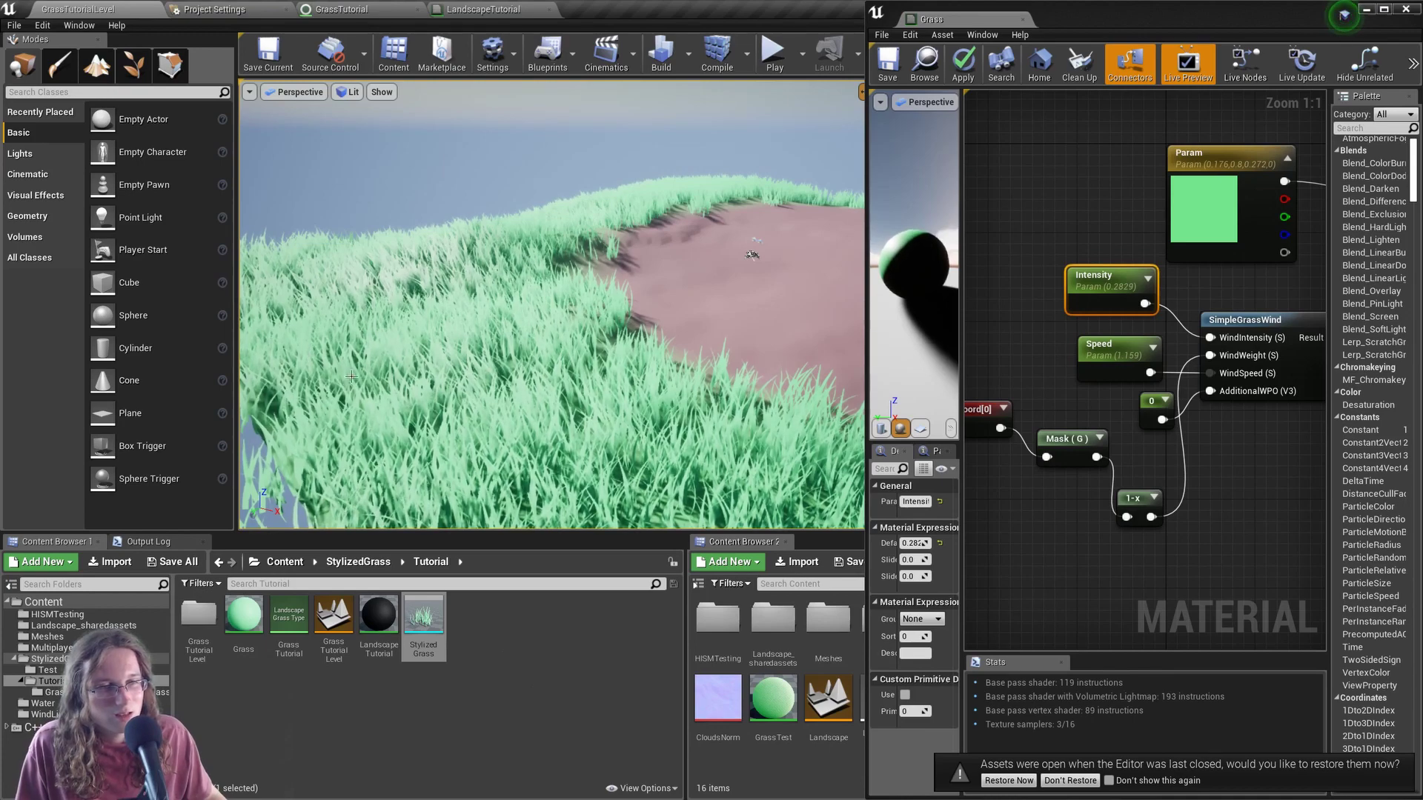
pyautogui.moveTo(913, 543); pyautogui.dragTo(936, 543)
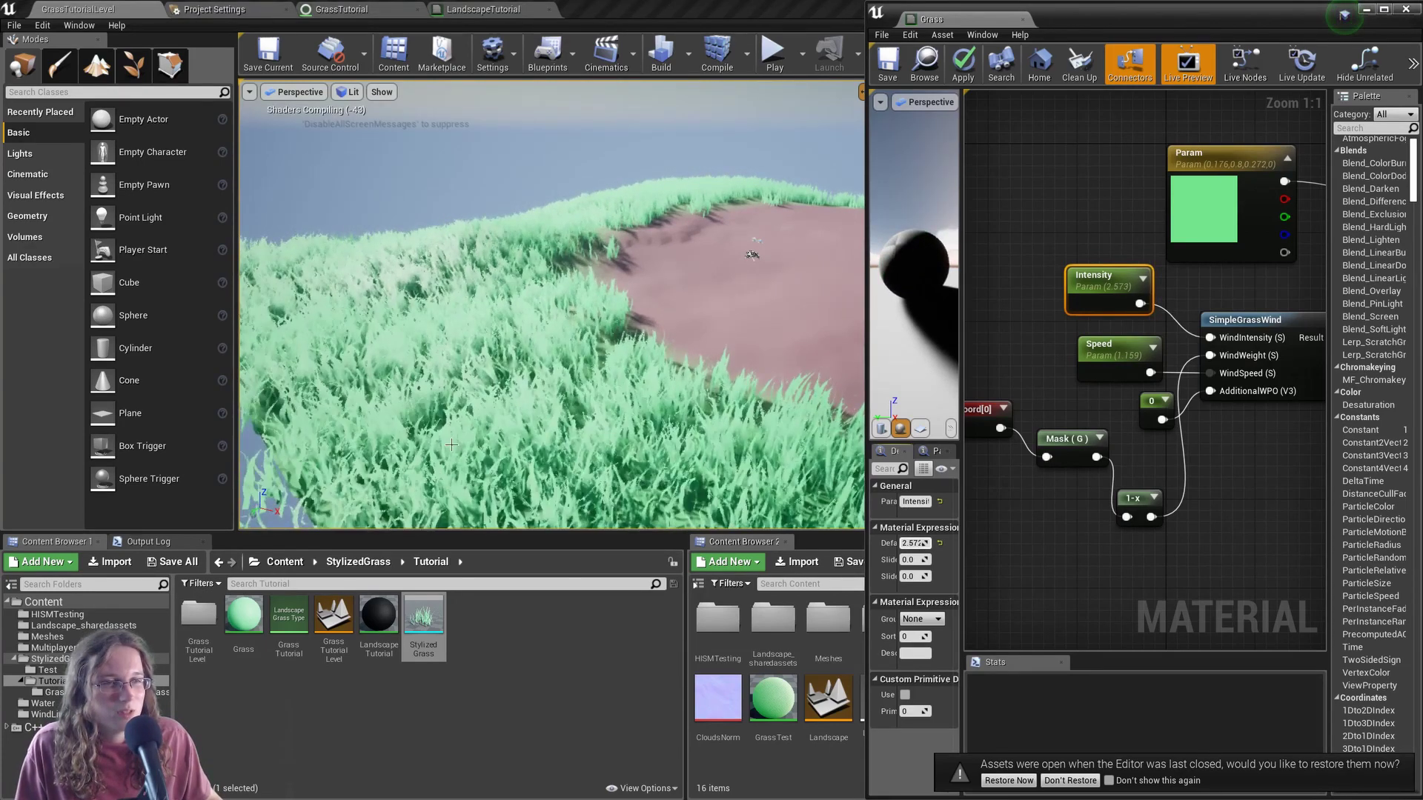
pyautogui.moveTo(451, 445); pyautogui.dragTo(636, 390)
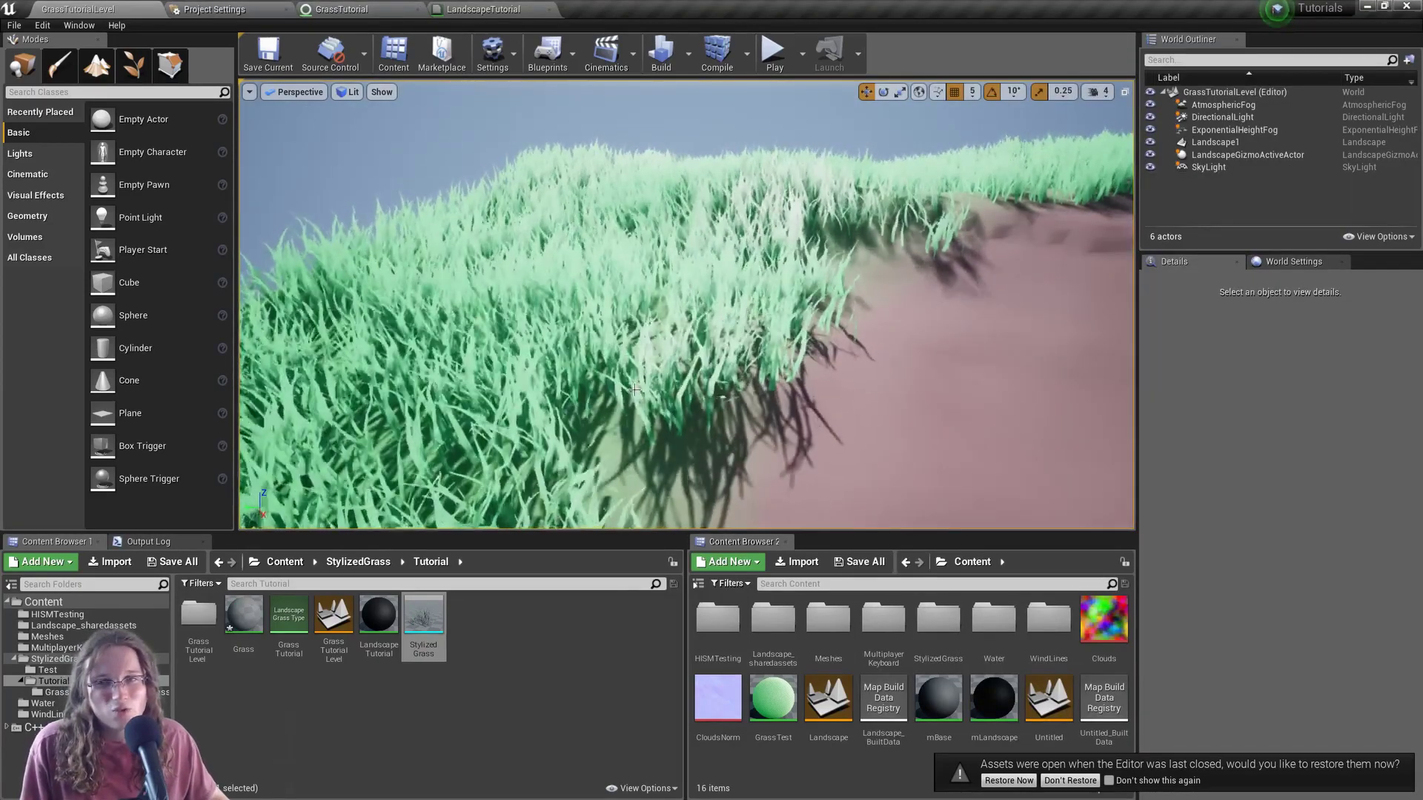